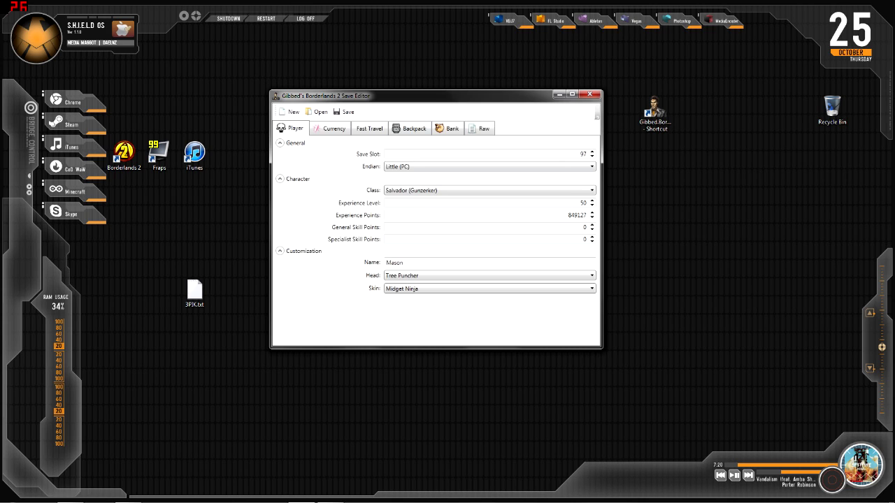
Maximize the Save Editor window to show the level-50 Salvador's player details full-screen
{"action": "key", "text": "super+Up"}
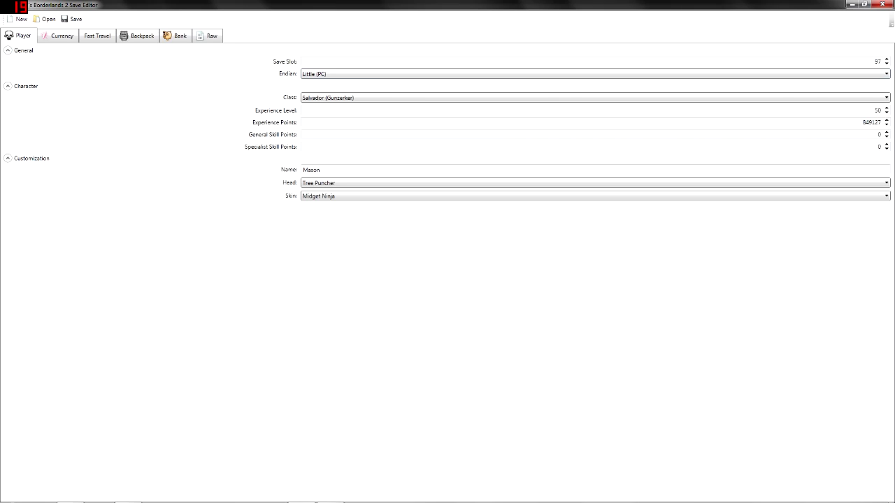
{"action": "left_click", "coordinate": [307, 73]}
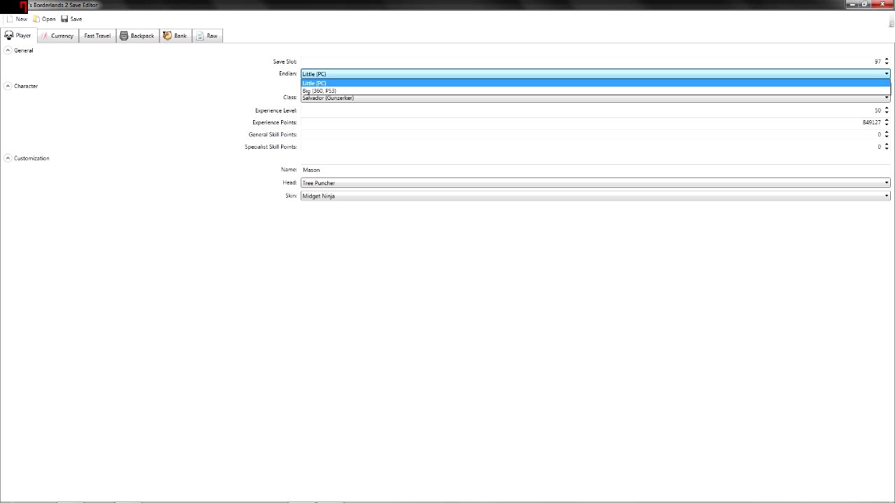
{"action": "left_click", "coordinate": [308, 73]}
{"action": "left_click", "coordinate": [307, 73]}
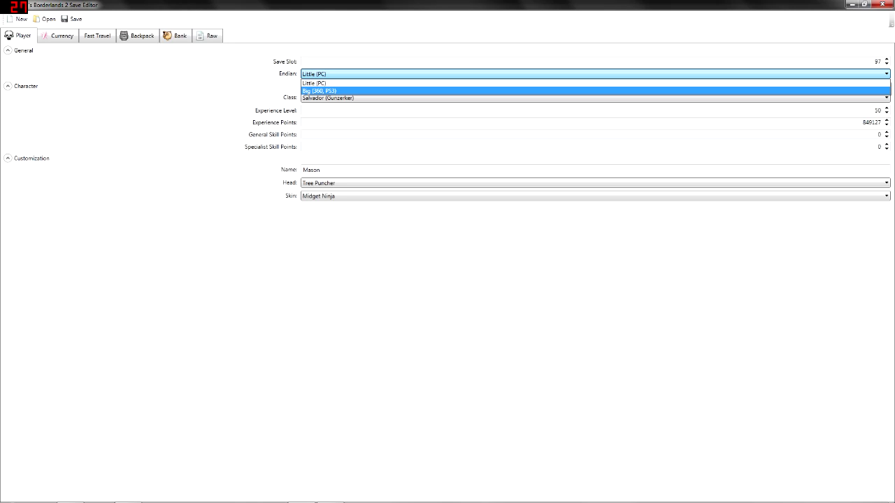
{"action": "left_click", "coordinate": [308, 83]}
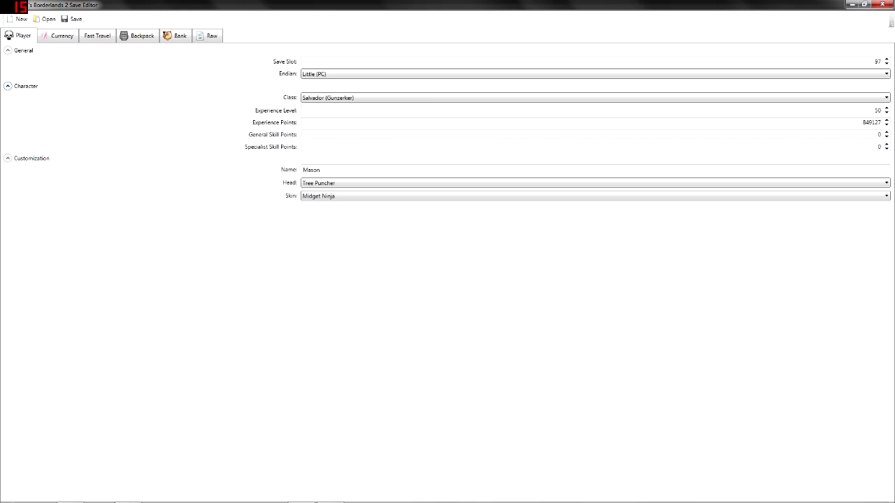
Keep the Salvador (Gunzerker) class and raise Specialist Skill Points to 50
{"action": "key", "text": "alt+Down"}
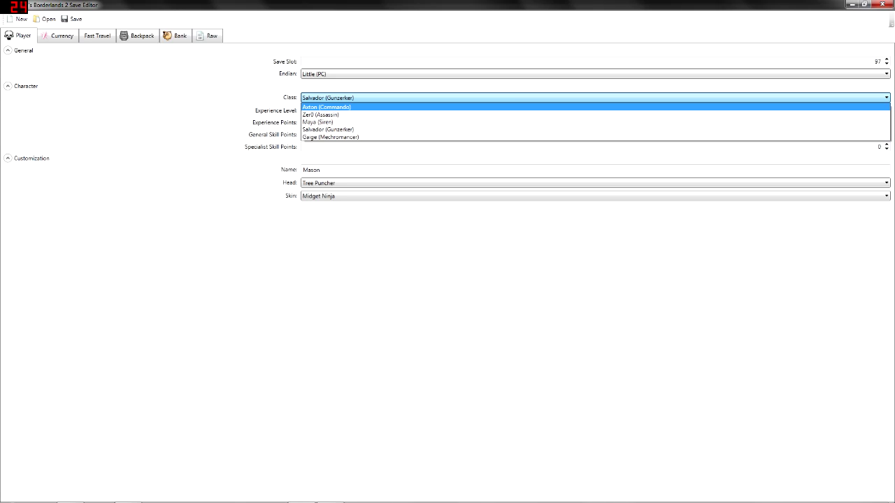
{"action": "key", "text": "Escape"}
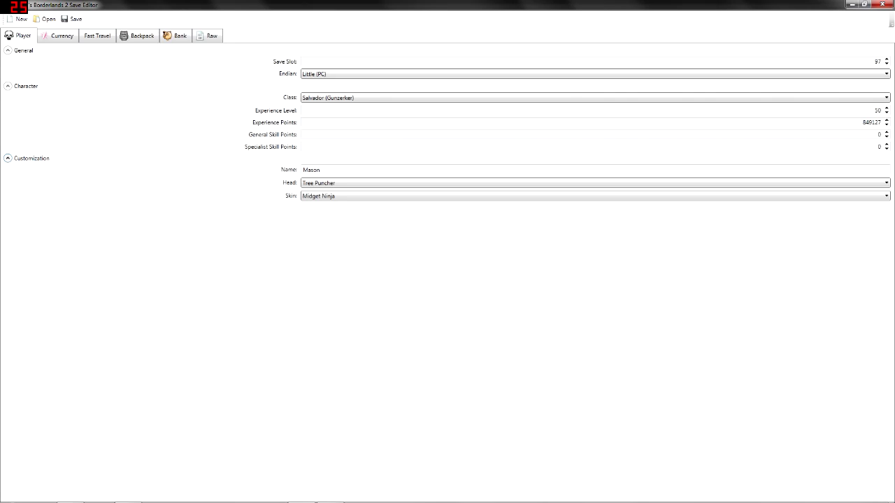
{"action": "left_click", "coordinate": [887, 145]}
{"action": "left_click", "coordinate": [887, 144]}
{"action": "left_click", "coordinate": [887, 144]}
{"action": "left_click", "coordinate": [594, 183]}
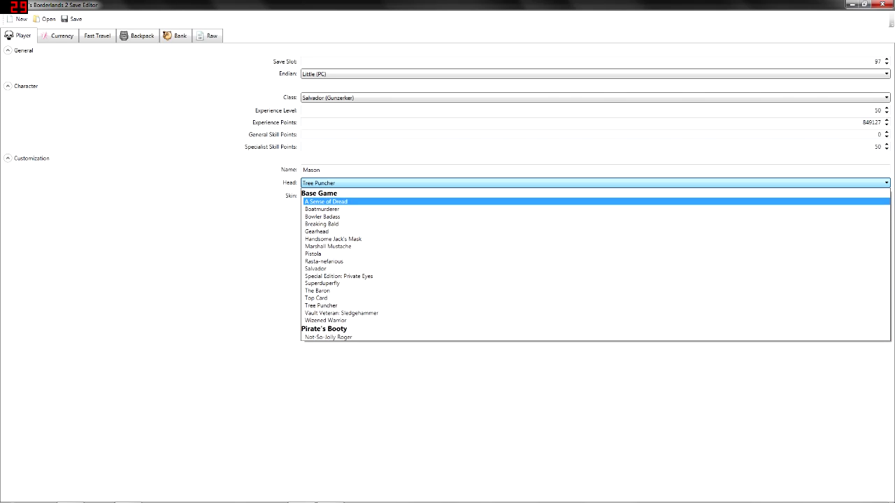
Browse the Head and Skin lists without changing them, then show the Currency page
{"action": "left_click", "coordinate": [594, 195]}
{"action": "left_click", "coordinate": [595, 195]}
{"action": "scroll", "coordinate": [594, 279], "scroll_direction": "up", "scroll_amount": 2}
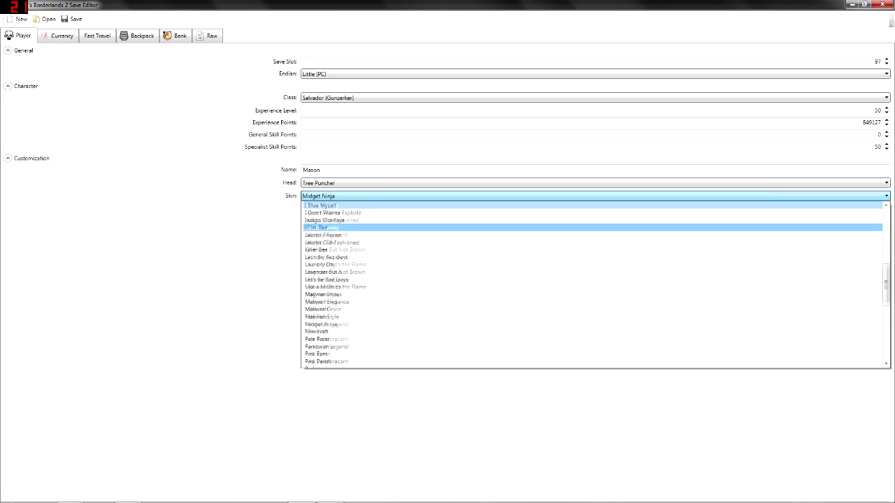
{"action": "scroll", "coordinate": [594, 279], "scroll_direction": "up", "scroll_amount": 5}
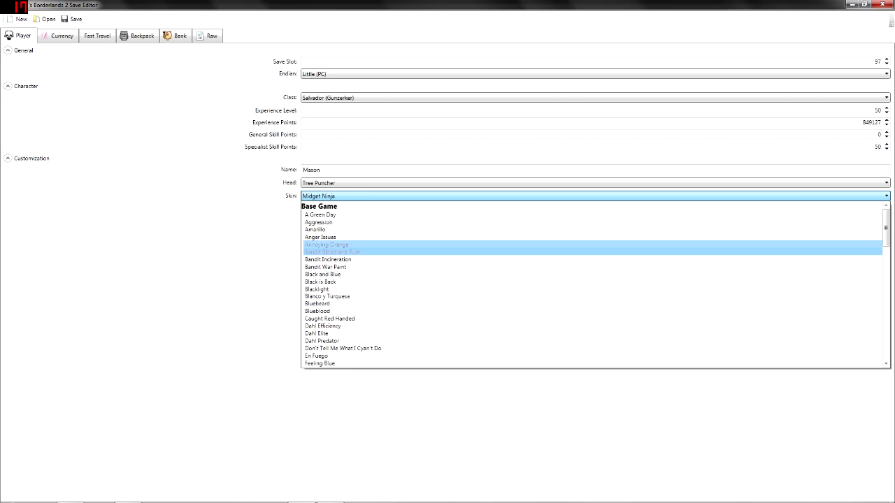
{"action": "scroll", "coordinate": [594, 279], "scroll_direction": "down", "scroll_amount": 15}
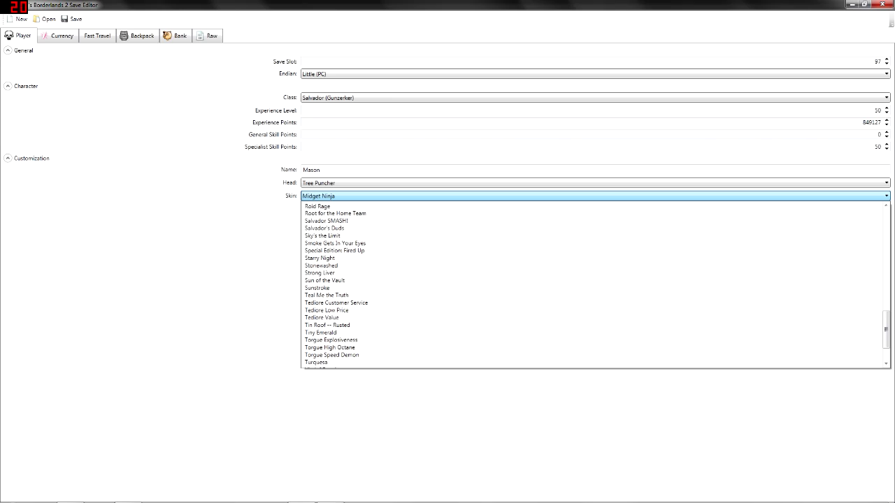
{"action": "scroll", "coordinate": [595, 283], "scroll_direction": "down", "scroll_amount": 3}
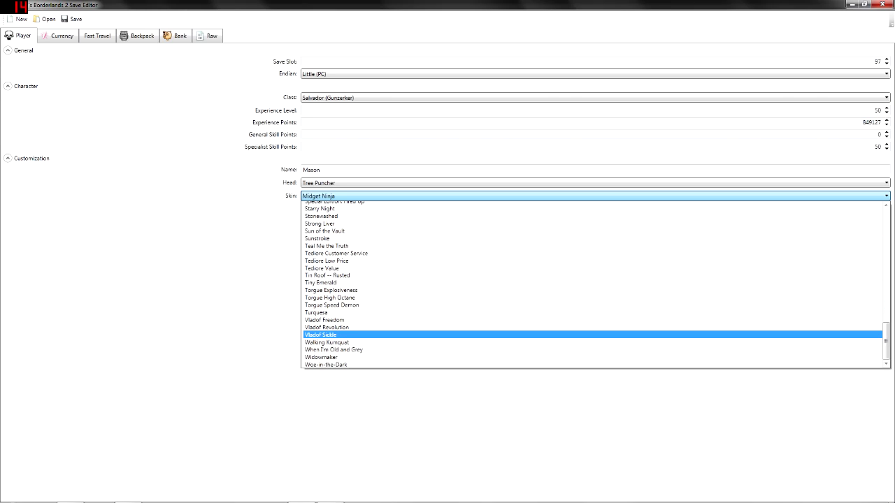
{"action": "scroll", "coordinate": [594, 285], "scroll_direction": "up", "scroll_amount": 18}
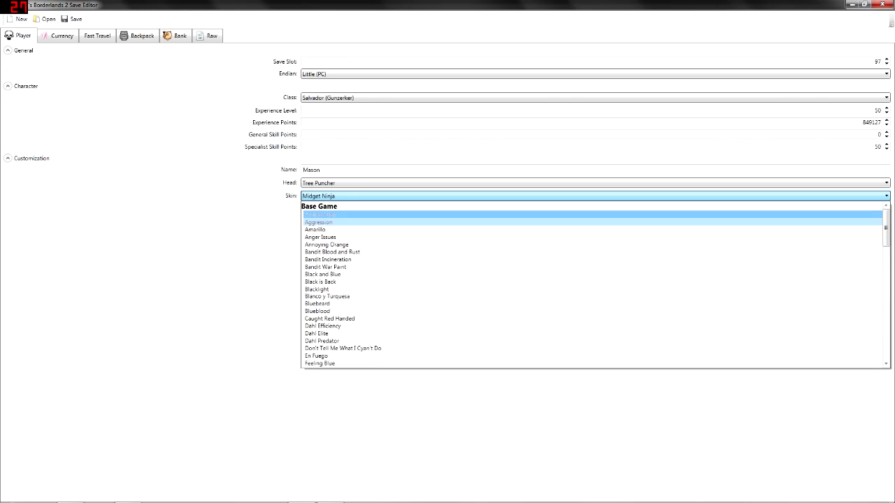
{"action": "key", "text": "Escape"}
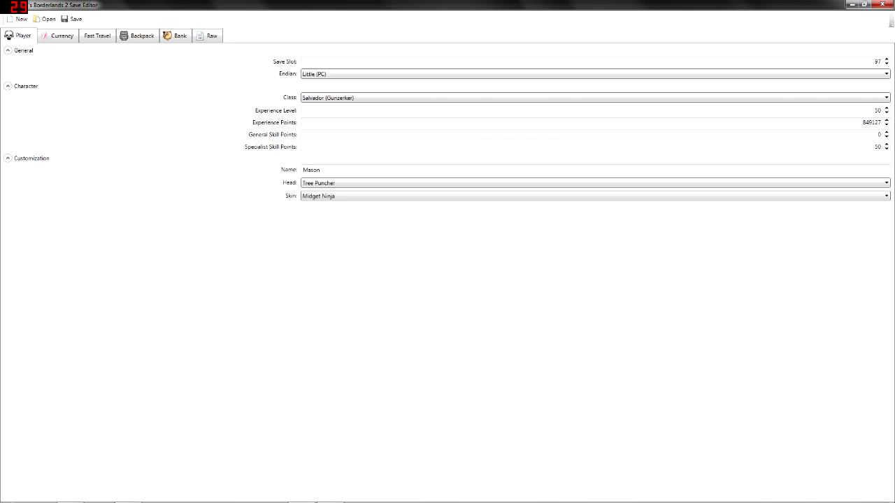
{"action": "left_click", "coordinate": [61, 35]}
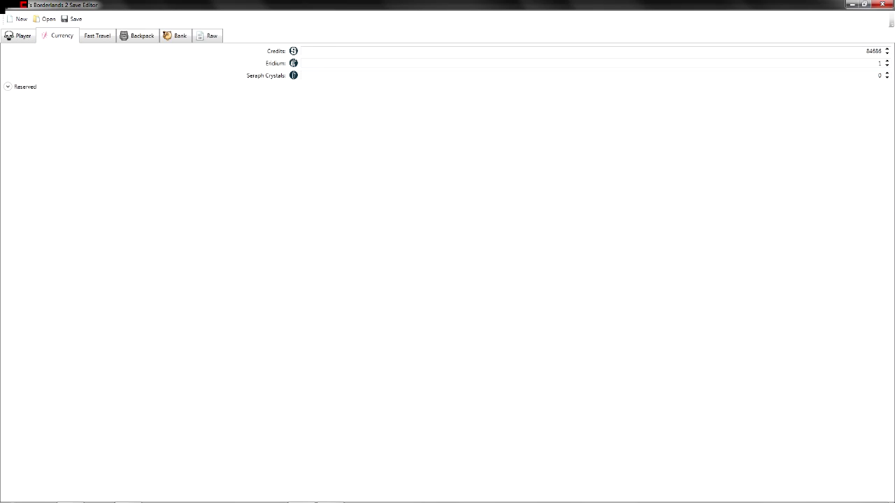
Expand and collapse Reserved, raise Eridium to 15, and begin raising Seraph Crystals
{"action": "left_click", "coordinate": [8, 87]}
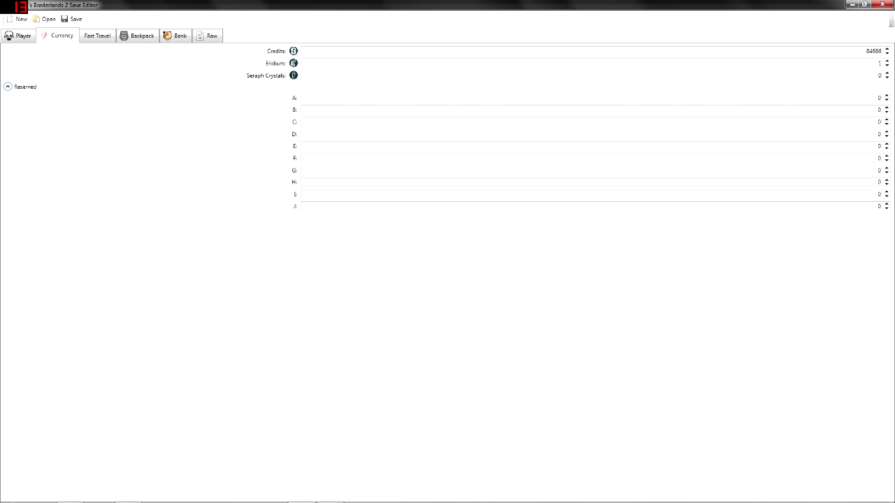
{"action": "left_click", "coordinate": [8, 87]}
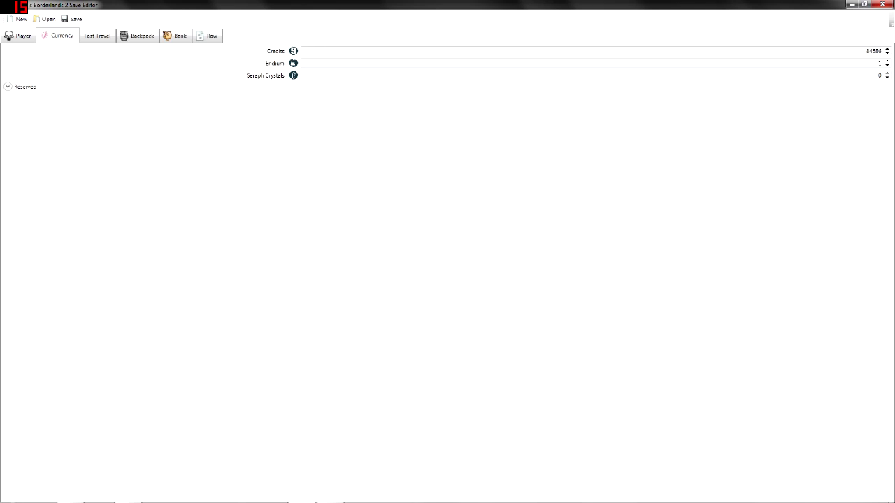
{"action": "left_click", "coordinate": [887, 61]}
{"action": "left_click", "coordinate": [887, 61]}
{"action": "left_click", "coordinate": [886, 73]}
Bring Seraph Crystals to 3, glance at Fast Travel, and return to the Backpack list
{"action": "left_click", "coordinate": [887, 72]}
{"action": "left_click", "coordinate": [886, 73]}
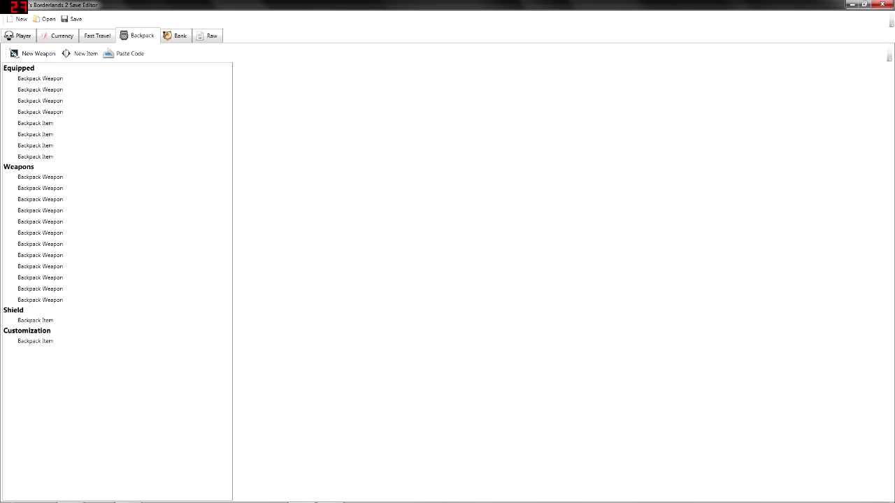
{"action": "left_click", "coordinate": [97, 36]}
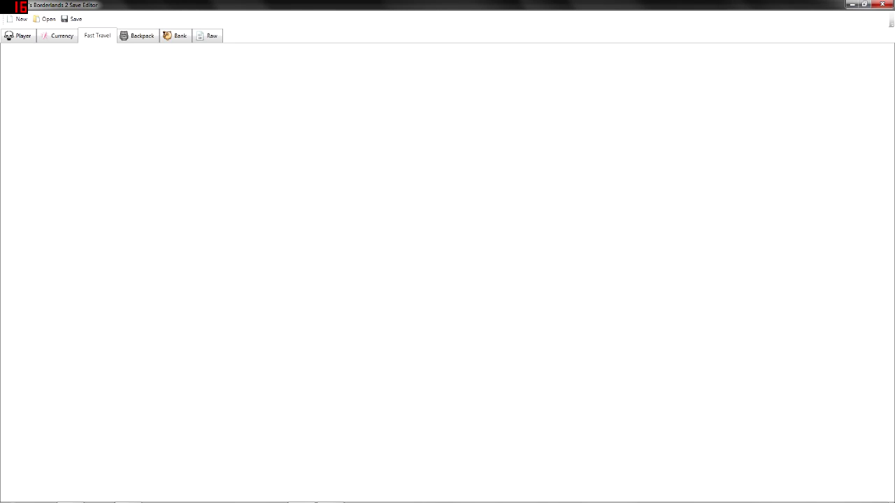
{"action": "left_click", "coordinate": [138, 36]}
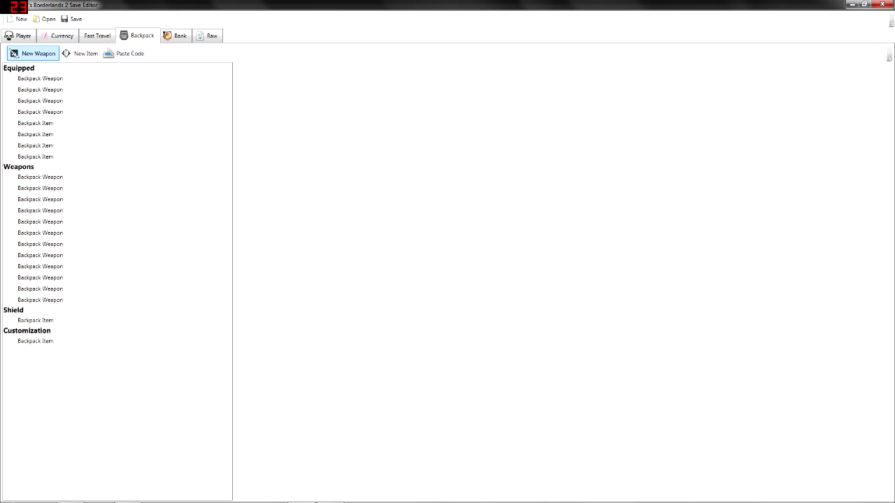
Add a new backpack weapon with type Vladof_Pistol
{"action": "left_click", "coordinate": [14, 54]}
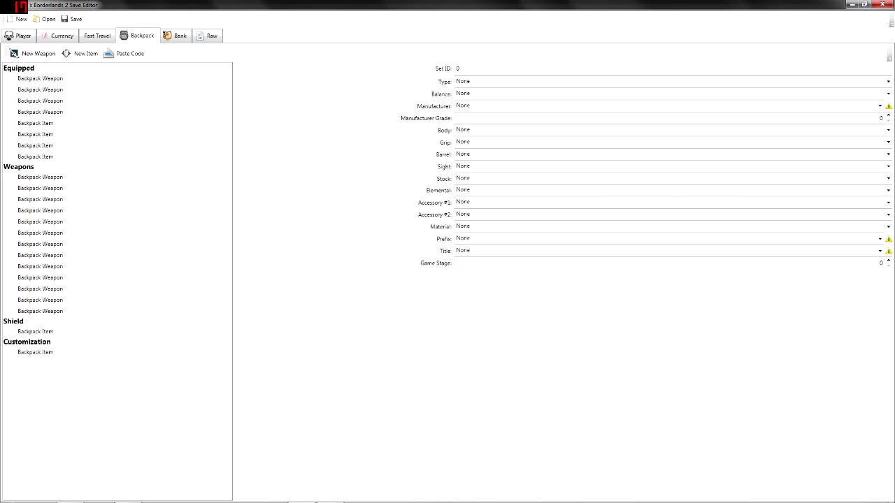
{"action": "key", "text": "Tab"}
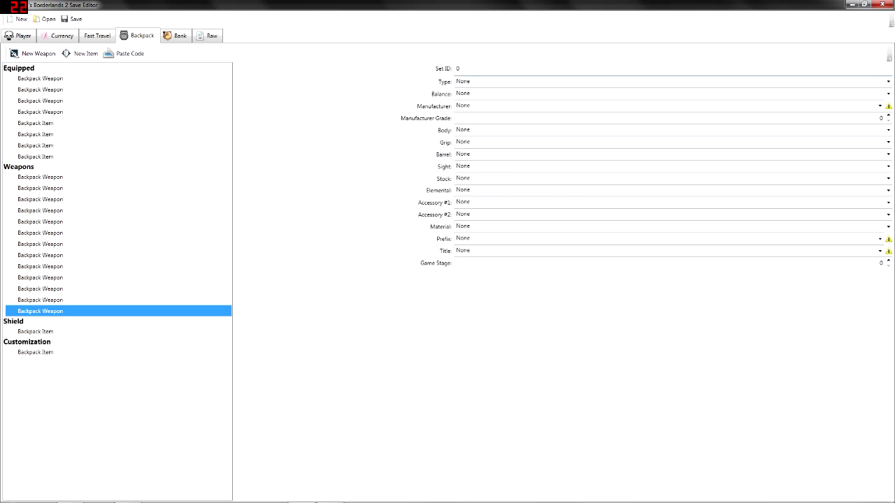
{"action": "key", "text": "alt+Down"}
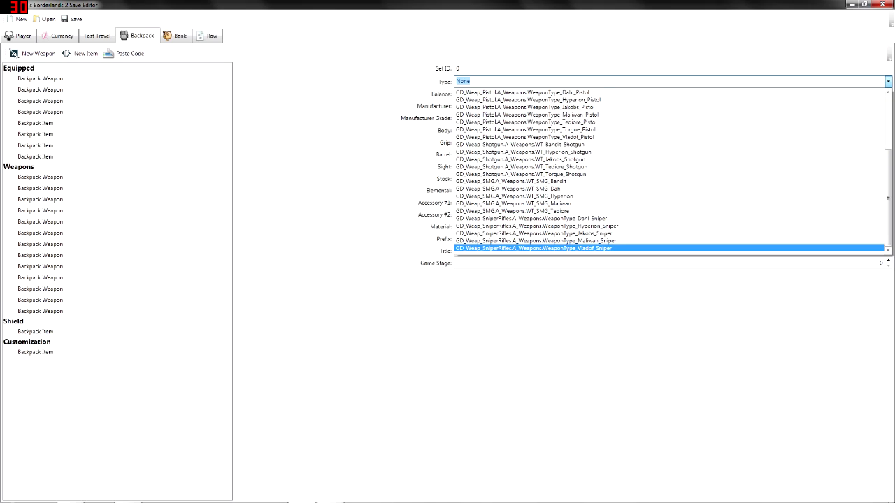
{"action": "scroll", "coordinate": [670, 172], "scroll_direction": "up", "scroll_amount": 2}
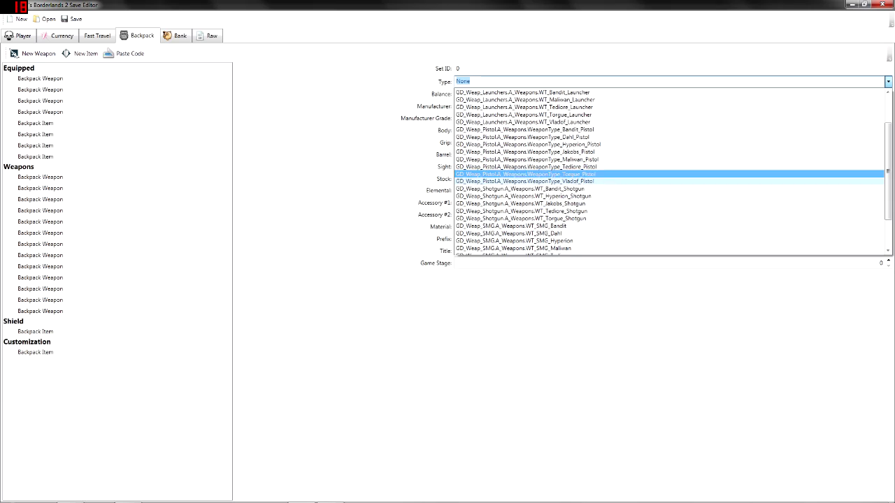
{"action": "left_click", "coordinate": [524, 181]}
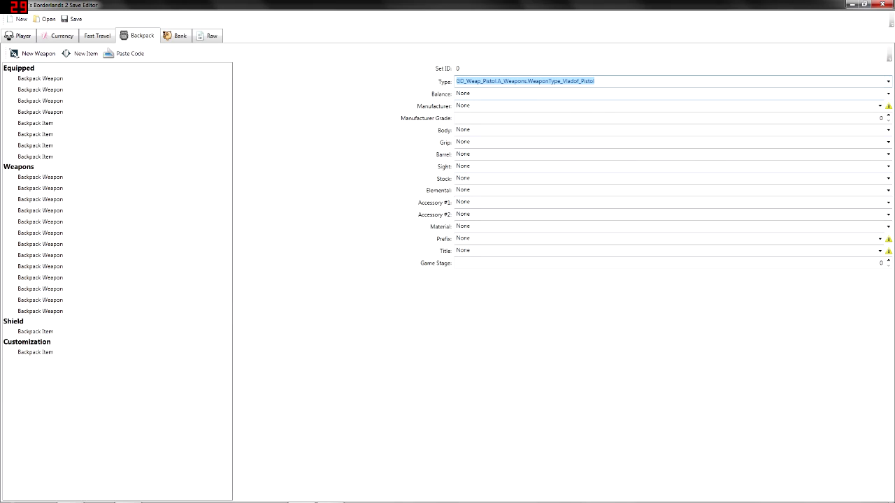
Set balance Pistol_Vladof_4_VeryRare, manufacturer Vladof, and manufacturer grade 50
{"action": "left_click", "coordinate": [887, 93]}
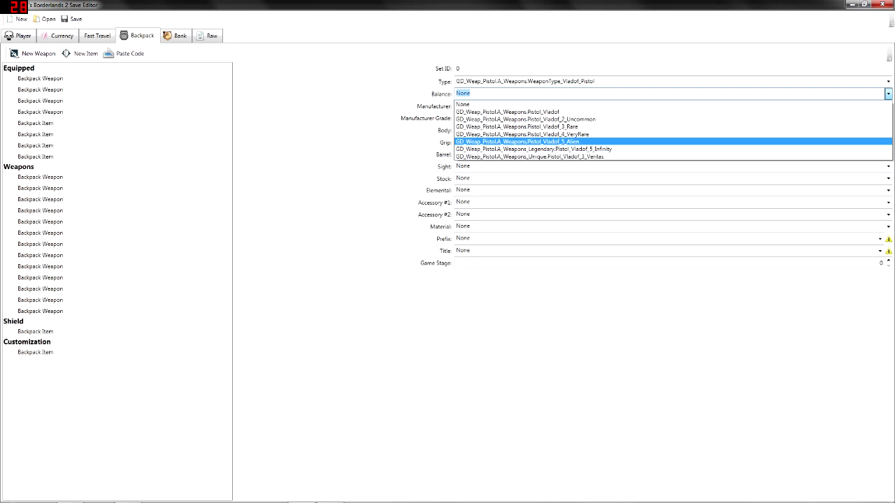
{"action": "key", "text": "Up"}
{"action": "key", "text": "Return"}
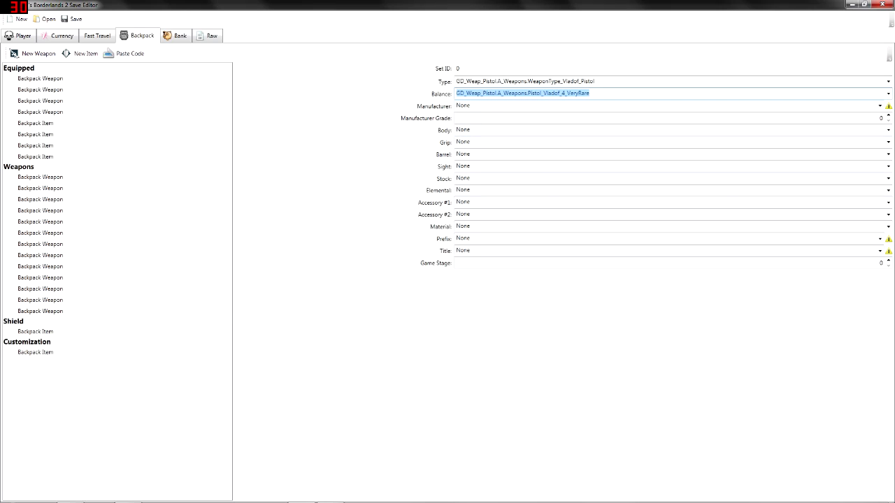
{"action": "key", "text": "Tab"}
{"action": "key", "text": "Down"}
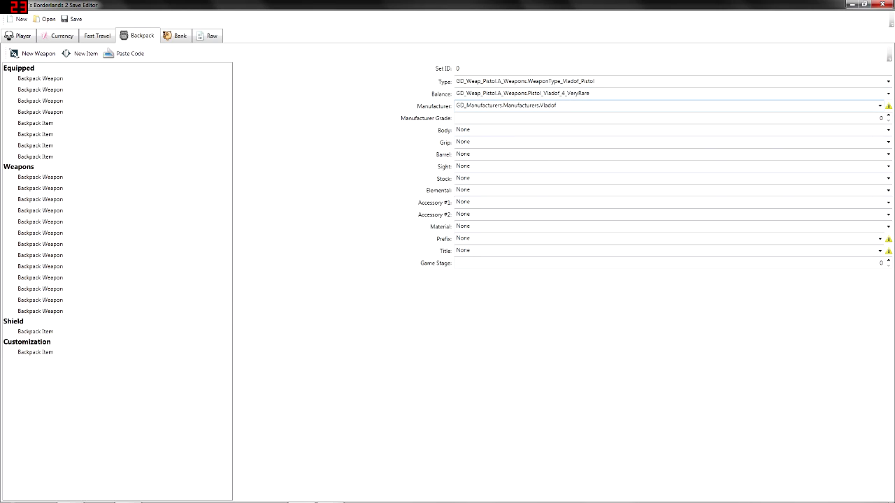
{"action": "key", "text": "Tab"}
{"action": "key", "text": "Up"}
{"action": "key", "text": "Up"}
{"action": "key", "text": "Up"}
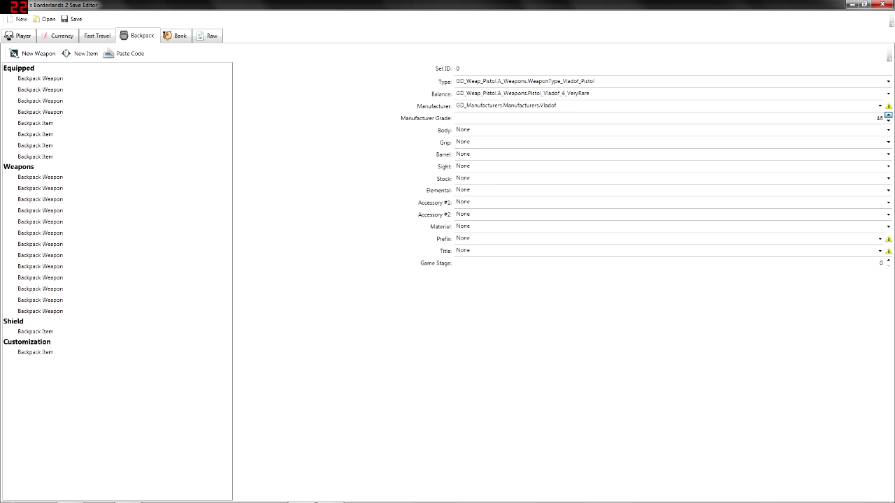
{"action": "key", "text": "Up"}
{"action": "key", "text": "Up"}
Set the pistol's body to Pistol_Body_Vladof_5
{"action": "key", "text": "Tab"}
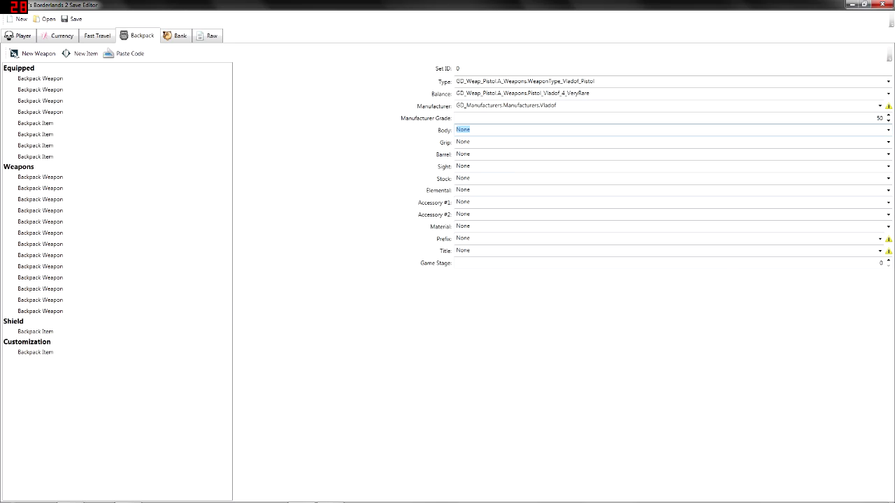
{"action": "key", "text": "F4"}
{"action": "key", "text": "Down"}
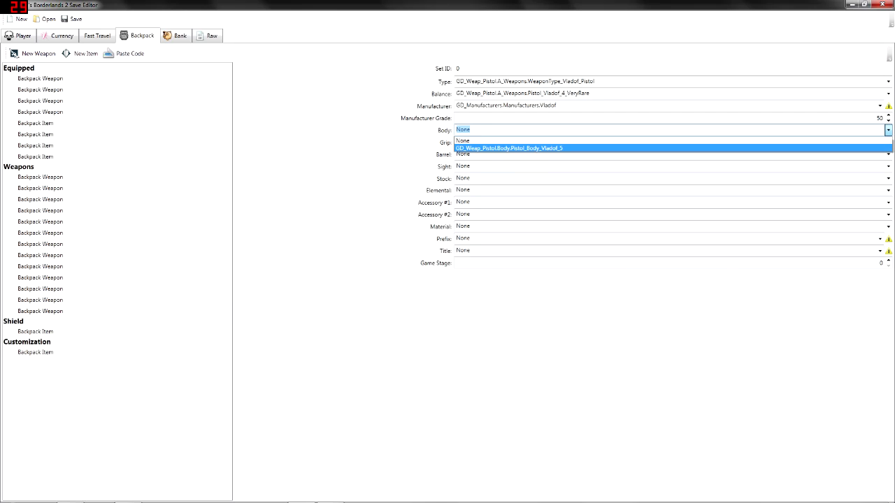
{"action": "key", "text": "Up"}
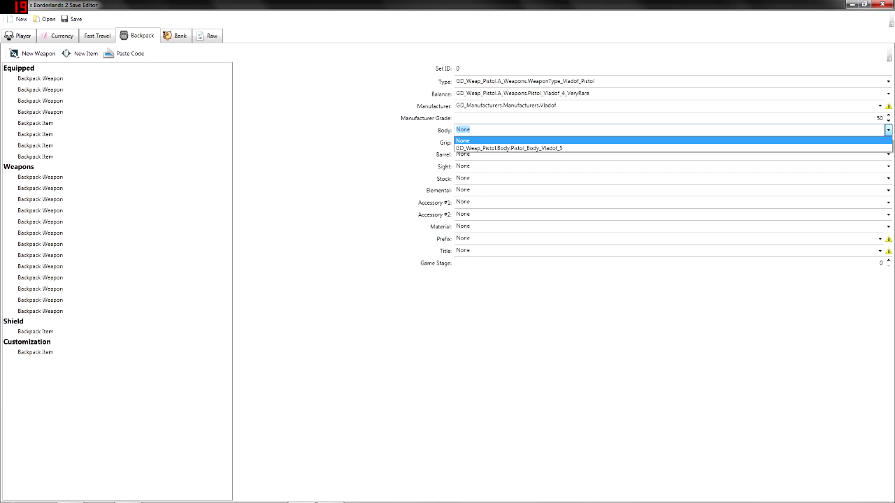
{"action": "key", "text": "Down"}
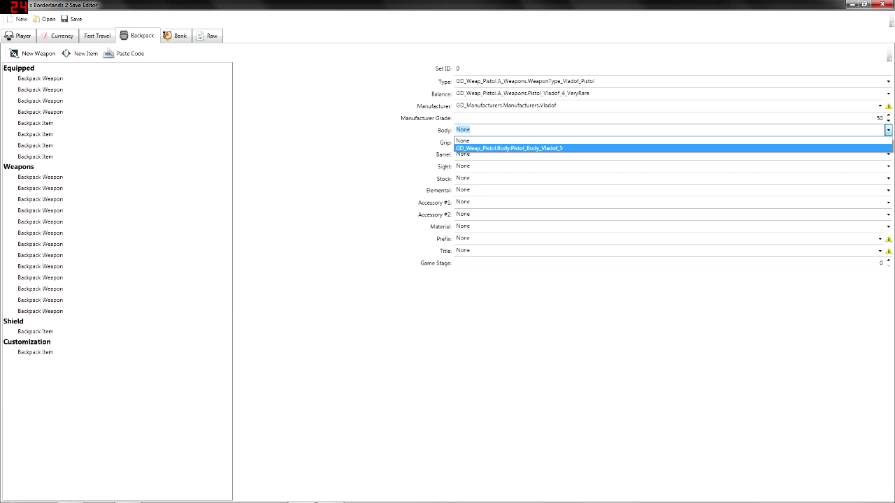
{"action": "key", "text": "Return"}
Choose the Vladof grip
{"action": "key", "text": "Tab"}
{"action": "key", "text": "alt+Down"}
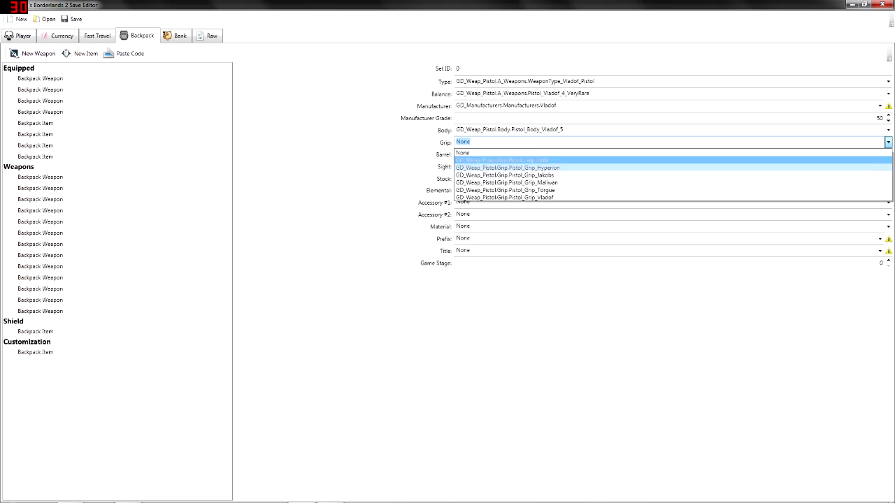
{"action": "key", "text": "End"}
{"action": "key", "text": "Up"}
{"action": "key", "text": "Up"}
{"action": "key", "text": "Up"}
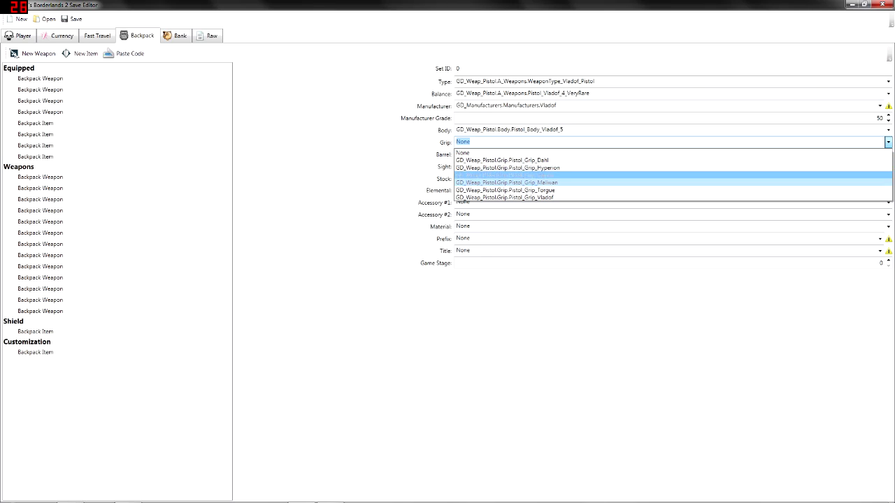
{"action": "key", "text": "Up"}
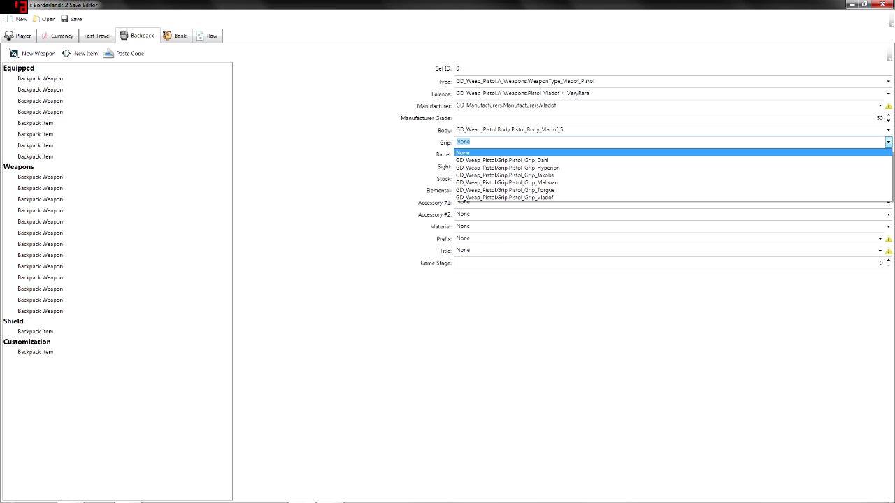
{"action": "key", "text": "Down"}
{"action": "key", "text": "Down"}
{"action": "key", "text": "Down"}
{"action": "key", "text": "Up"}
{"action": "key", "text": "End"}
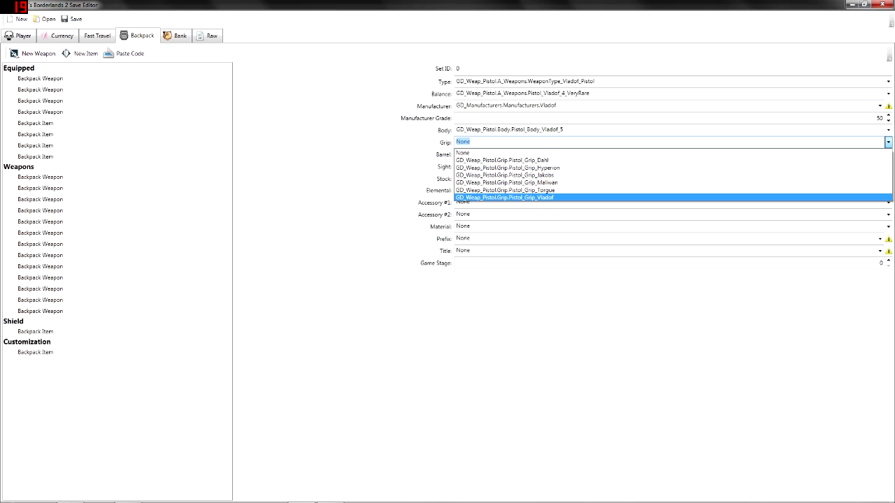
{"action": "key", "text": "Return"}
Choose the Vladof barrel and the Pistol_Sight_Vladof sight
{"action": "key", "text": "Tab"}
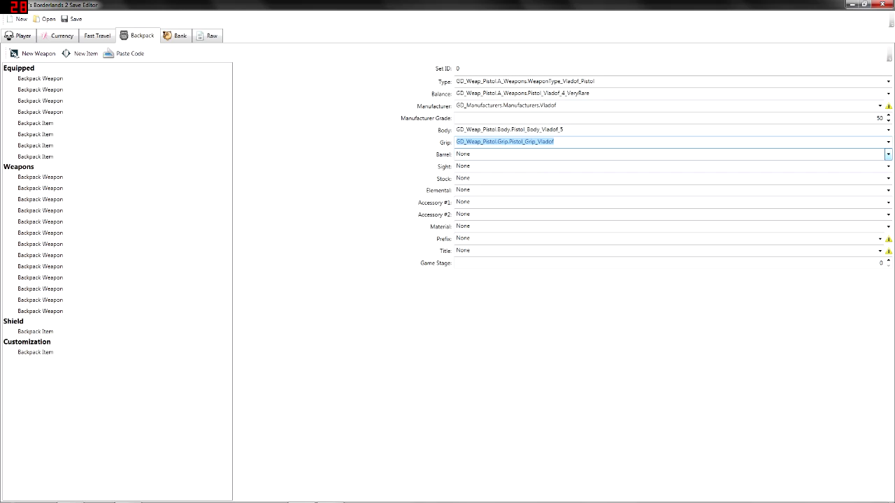
{"action": "key", "text": "F4"}
{"action": "key", "text": "Down"}
{"action": "key", "text": "Down"}
{"action": "key", "text": "Down"}
{"action": "key", "text": "Down"}
{"action": "key", "text": "Down"}
{"action": "key", "text": "Down"}
{"action": "key", "text": "Return"}
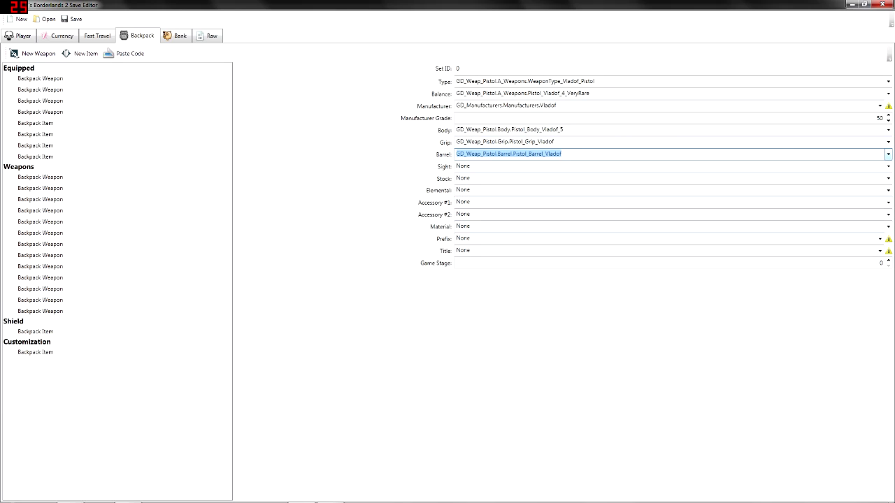
{"action": "key", "text": "Tab"}
{"action": "key", "text": "F4"}
{"action": "key", "text": "End"}
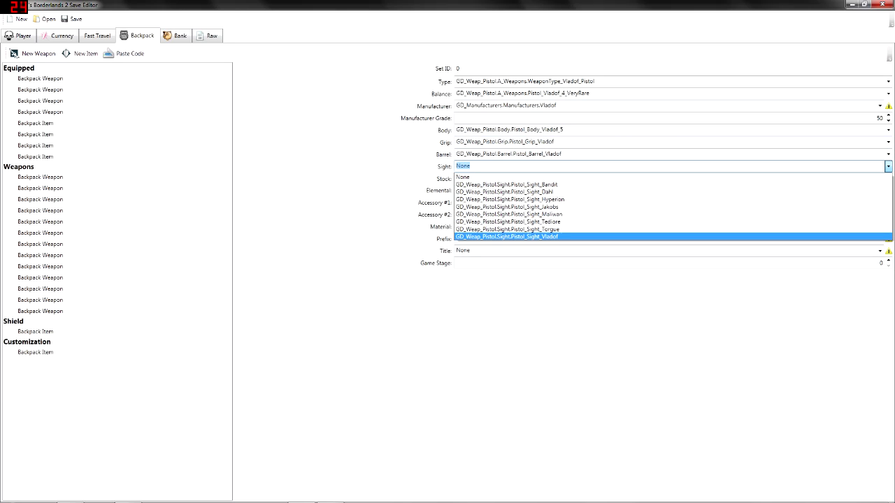
{"action": "key", "text": "Return"}
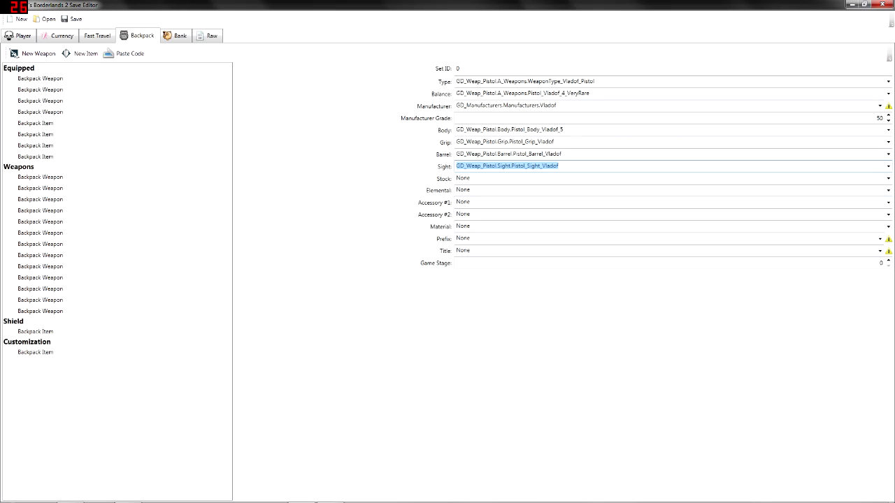
Review the grip choices, keeping the Vladof grip
{"action": "key", "text": "shift+Tab"}
{"action": "key", "text": "shift+Tab"}
{"action": "key", "text": "shift+Tab"}
{"action": "key", "text": "Tab"}
{"action": "key", "text": "F4"}
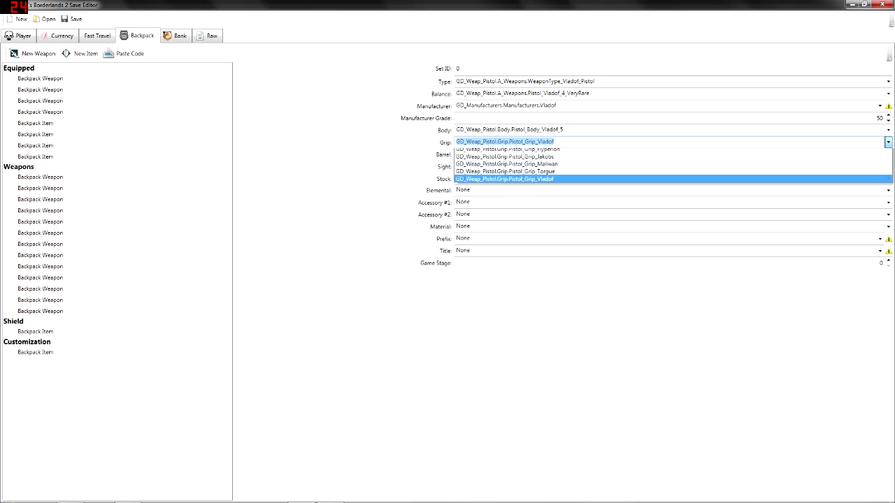
{"action": "key", "text": "Up"}
{"action": "key", "text": "Up"}
{"action": "key", "text": "Up"}
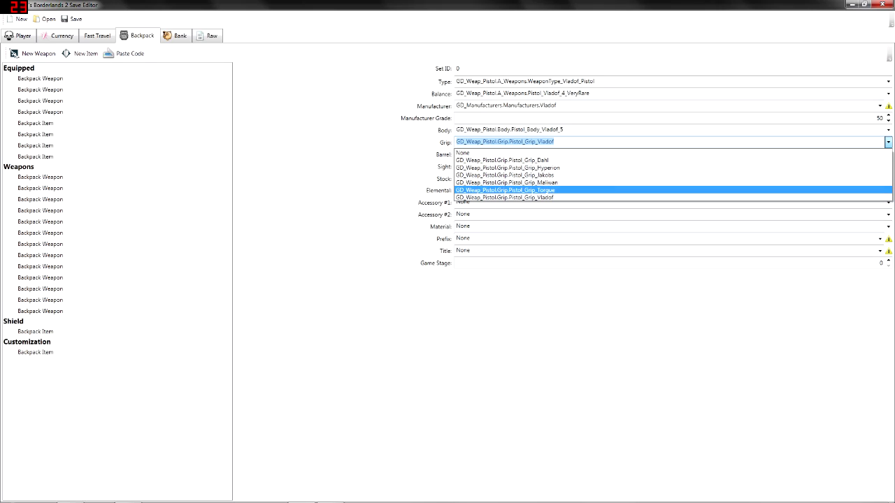
{"action": "key", "text": "Down"}
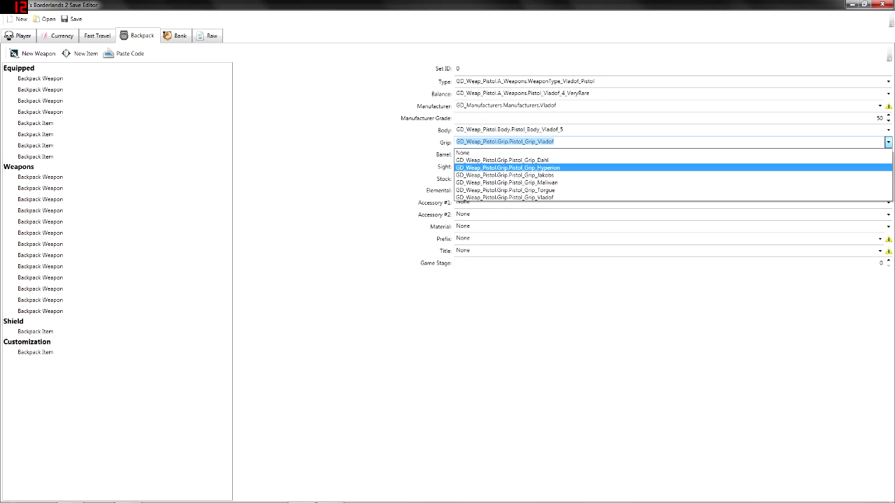
{"action": "key", "text": "Down"}
{"action": "key", "text": "Down"}
{"action": "key", "text": "Down"}
{"action": "key", "text": "Up"}
{"action": "key", "text": "Up"}
{"action": "key", "text": "Up"}
{"action": "key", "text": "Down"}
{"action": "key", "text": "Up"}
{"action": "key", "text": "Down"}
{"action": "key", "text": "Down"}
{"action": "key", "text": "Down"}
{"action": "key", "text": "Up"}
{"action": "key", "text": "Down"}
{"action": "key", "text": "Down"}
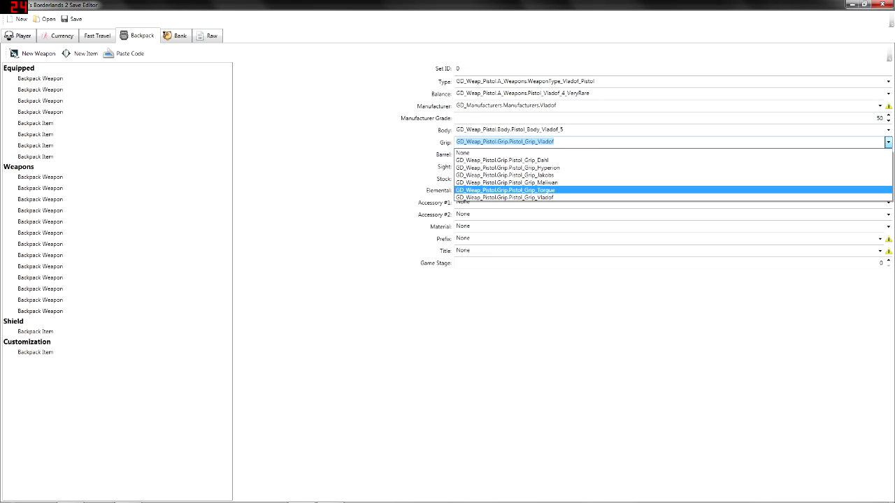
{"action": "key", "text": "Escape"}
Review barrel and stock options, keeping the Vladof barrel and leaving Stock as None
{"action": "key", "text": "Tab"}
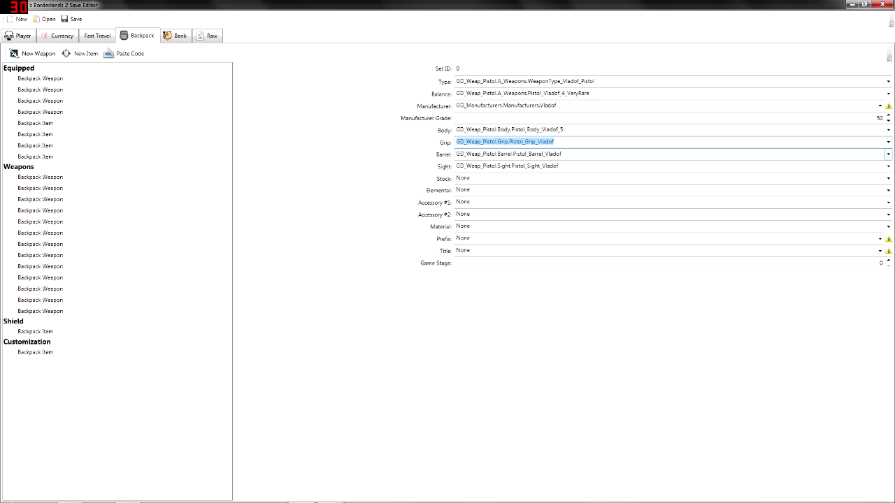
{"action": "key", "text": "alt+Down"}
{"action": "key", "text": "Home"}
{"action": "key", "text": "Down"}
{"action": "key", "text": "Up"}
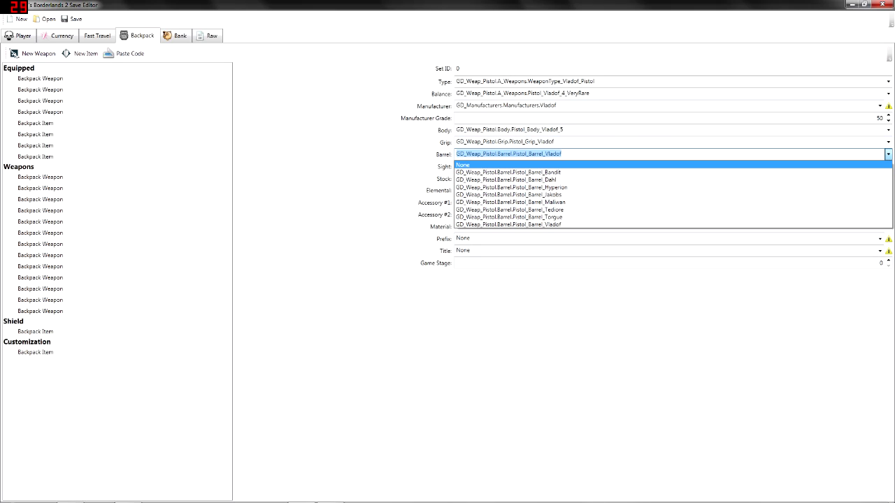
{"action": "key", "text": "Escape"}
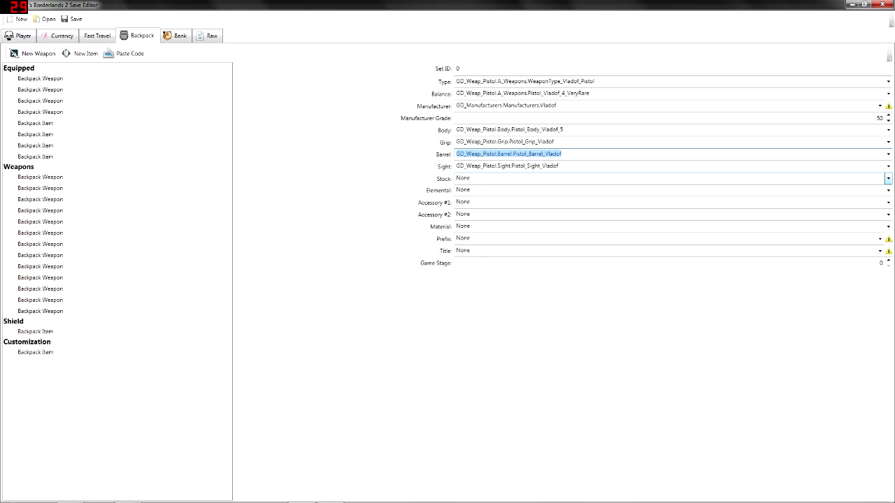
{"action": "key", "text": "Tab"}
{"action": "key", "text": "Tab"}
{"action": "key", "text": "alt+Down"}
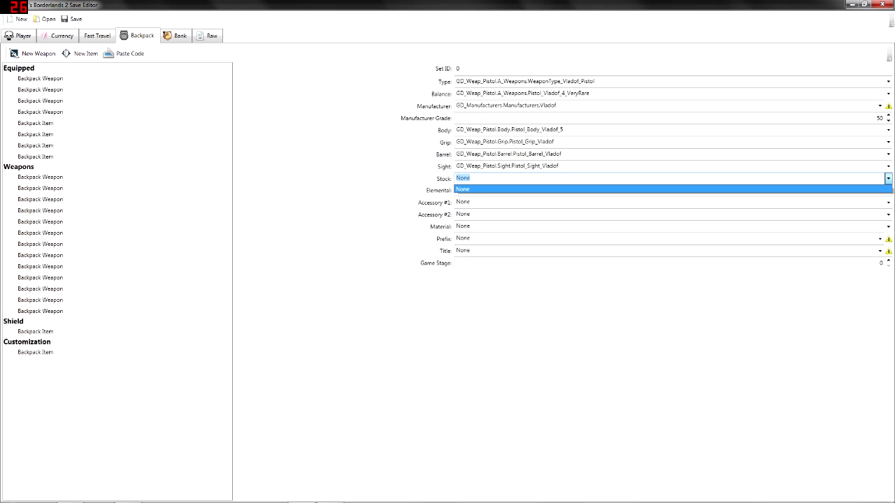
{"action": "key", "text": "Escape"}
Set the elemental to Pistol_Elemental_Shock
{"action": "key", "text": "Tab"}
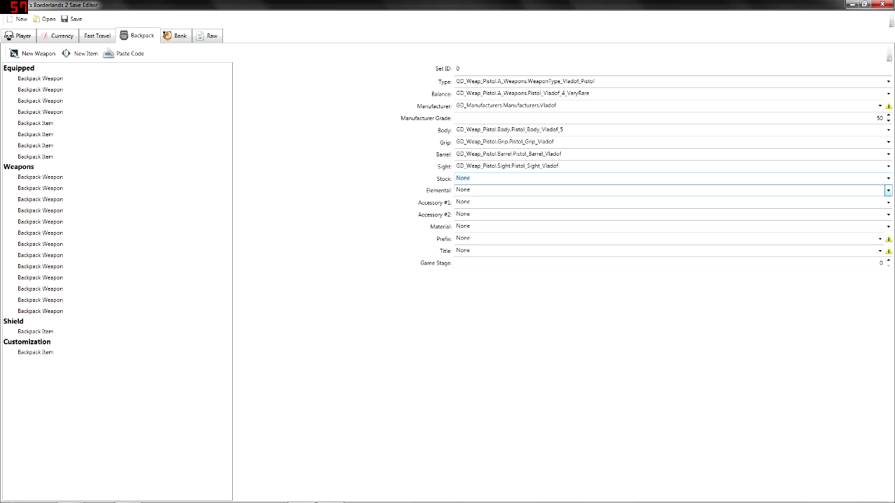
{"action": "key", "text": "alt+Down"}
{"action": "key", "text": "Down"}
{"action": "key", "text": "Down"}
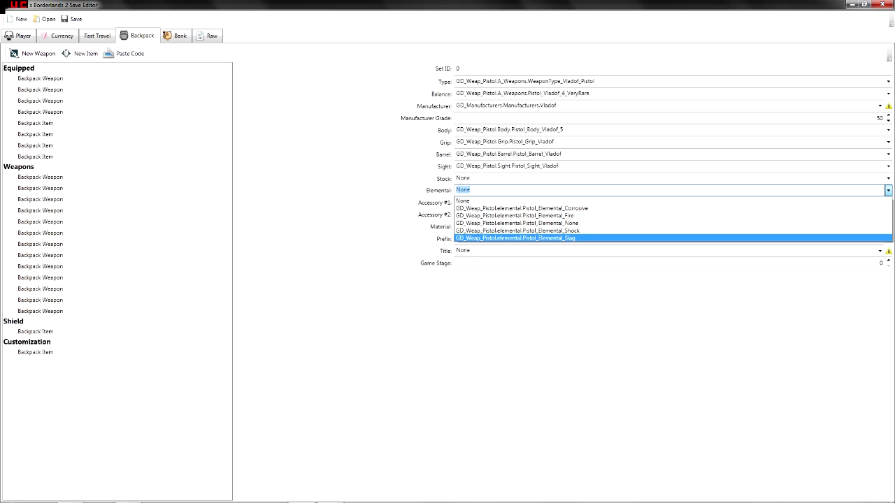
{"action": "key", "text": "Up"}
{"action": "key", "text": "Up"}
{"action": "key", "text": "Up"}
{"action": "key", "text": "Up"}
{"action": "key", "text": "Down"}
{"action": "key", "text": "Down"}
{"action": "key", "text": "Down"}
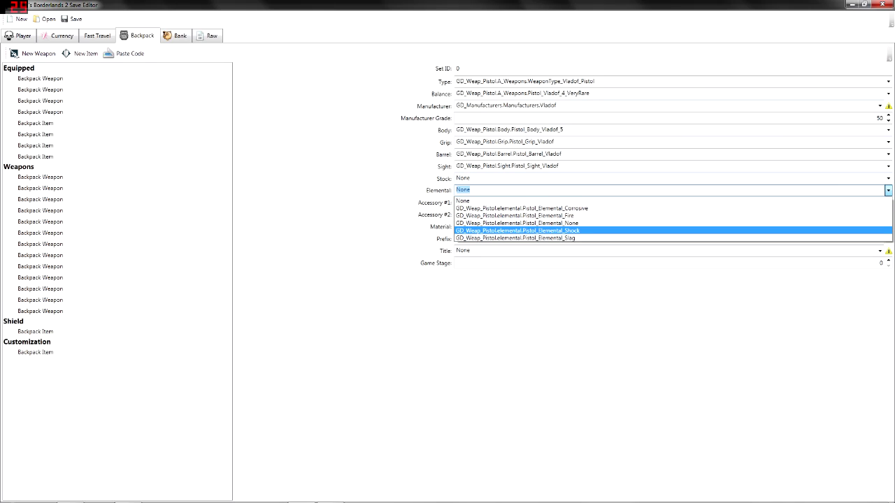
{"action": "key", "text": "Return"}
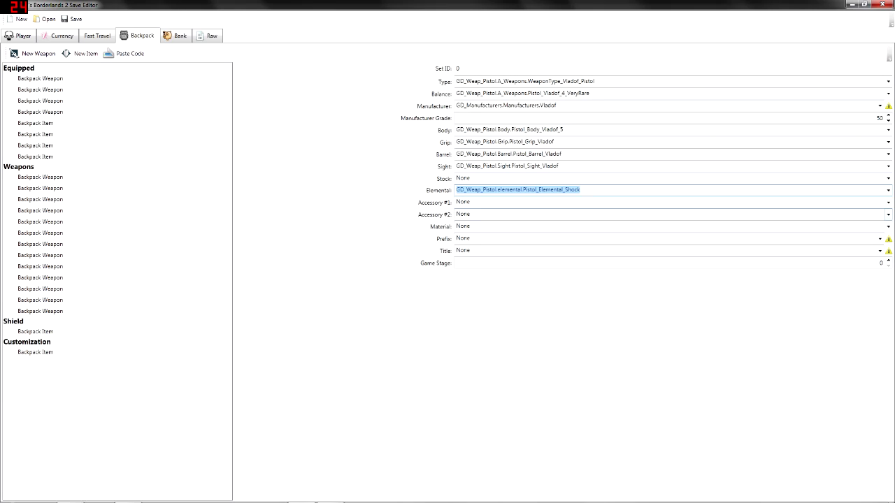
Set Accessory #1 to Laser_Accuracy and Material to Mat_Vladof_5
{"action": "key", "text": "Tab"}
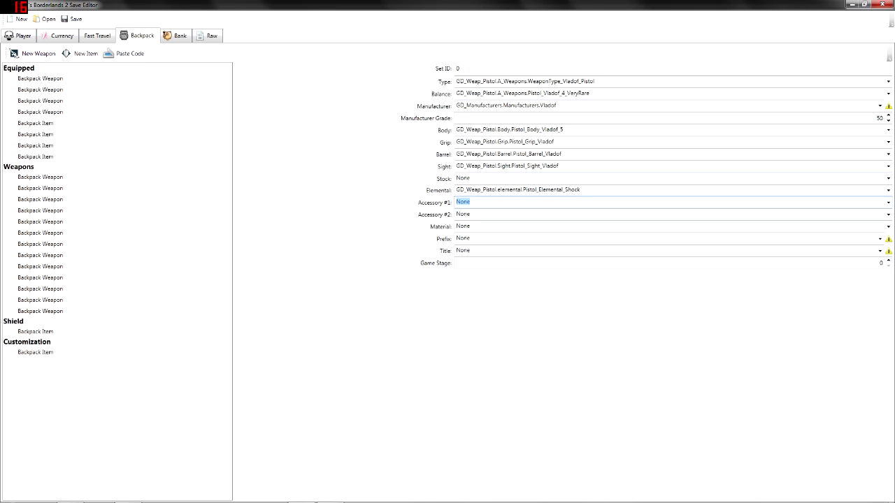
{"action": "key", "text": "alt+Down"}
{"action": "key", "text": "Down"}
{"action": "key", "text": "Down"}
{"action": "key", "text": "Down"}
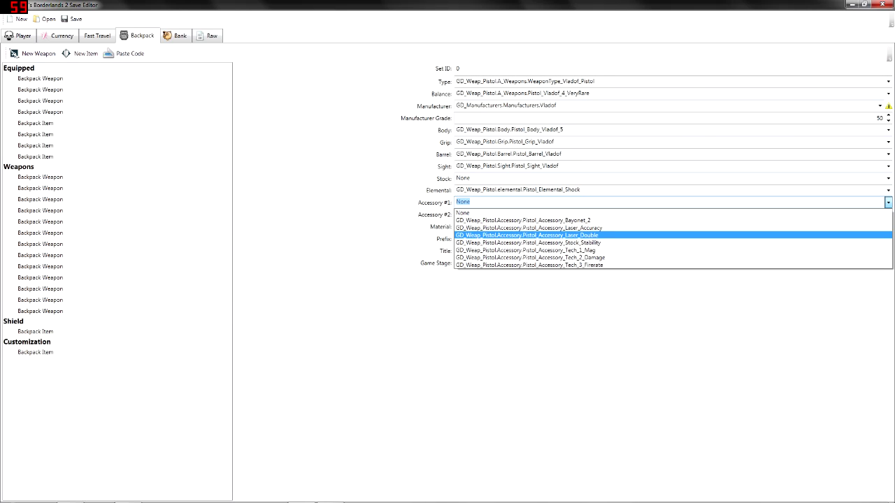
{"action": "key", "text": "Up"}
{"action": "key", "text": "Return"}
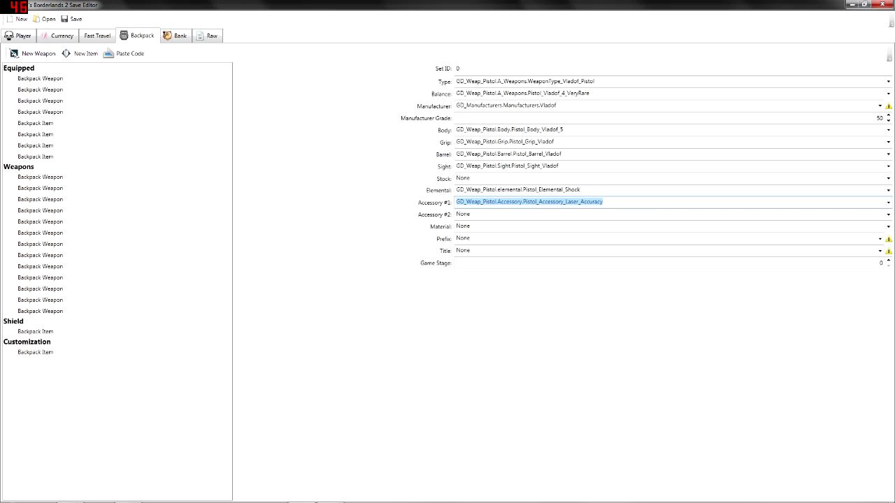
{"action": "key", "text": "Tab"}
{"action": "key", "text": "Tab"}
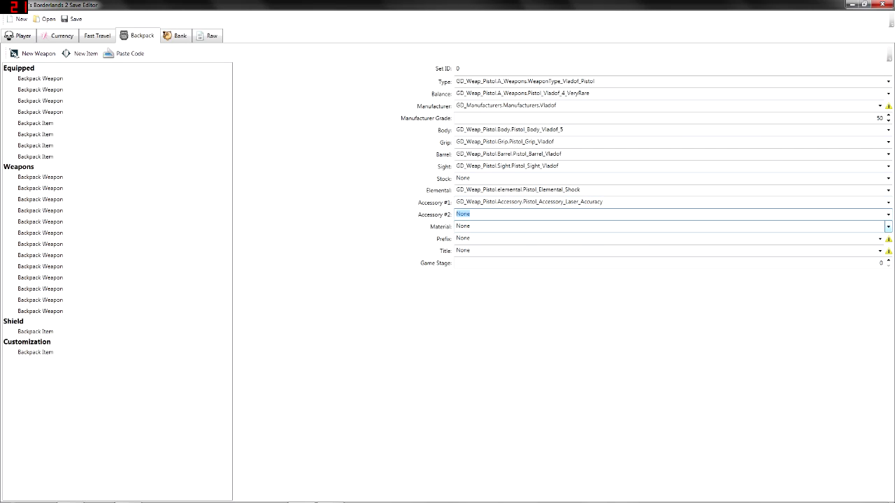
{"action": "key", "text": "alt+Down"}
{"action": "key", "text": "Down"}
{"action": "key", "text": "Return"}
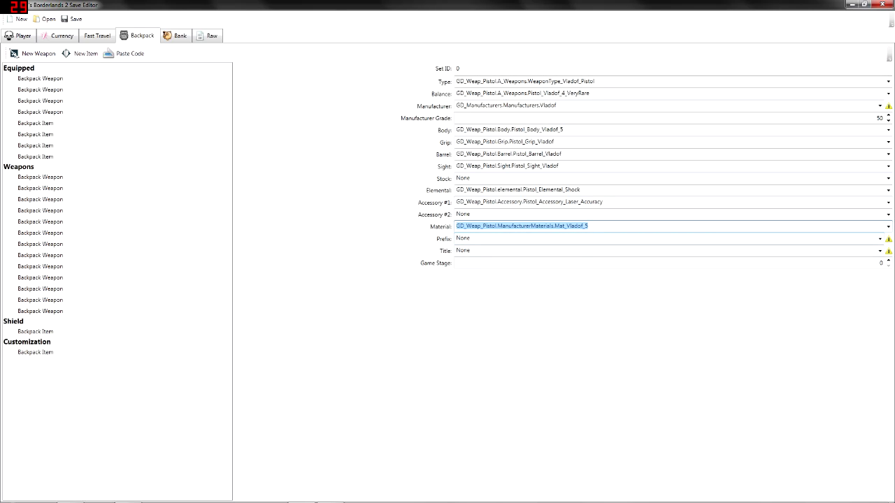
Leave Prefix as None and Title unchanged, then show the twelfth backpack weapon's parts
{"action": "key", "text": "Tab"}
{"action": "key", "text": "alt+Down"}
{"action": "key", "text": "Return"}
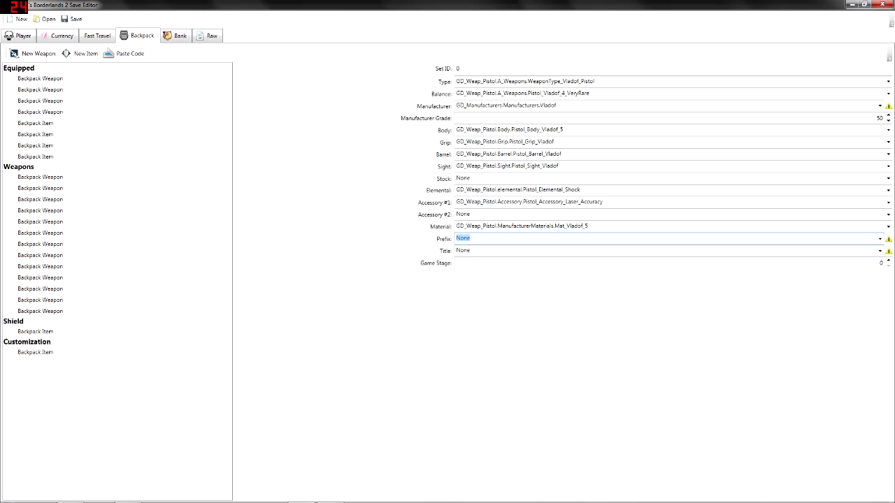
{"action": "key", "text": "Tab"}
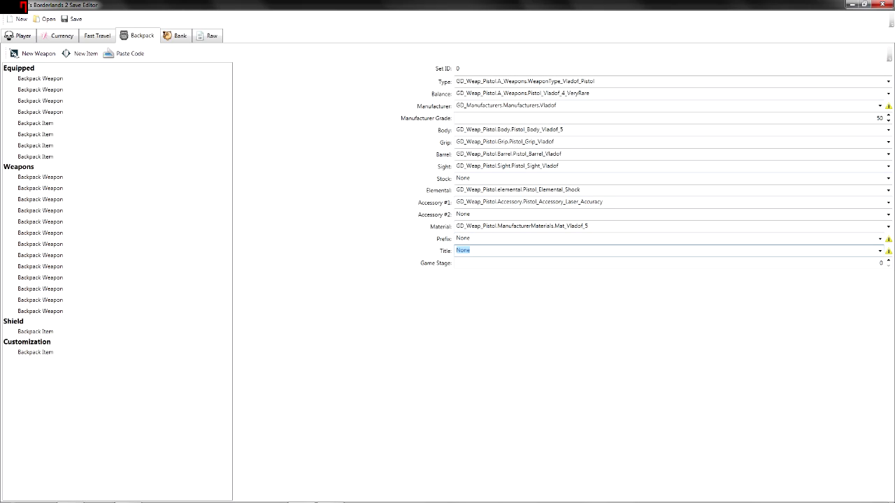
{"action": "key", "text": "Tab"}
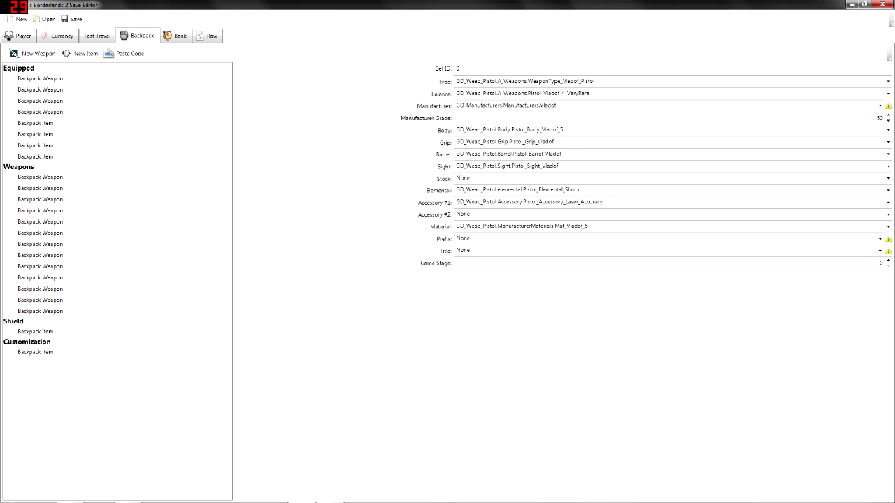
{"action": "key", "text": "Up"}
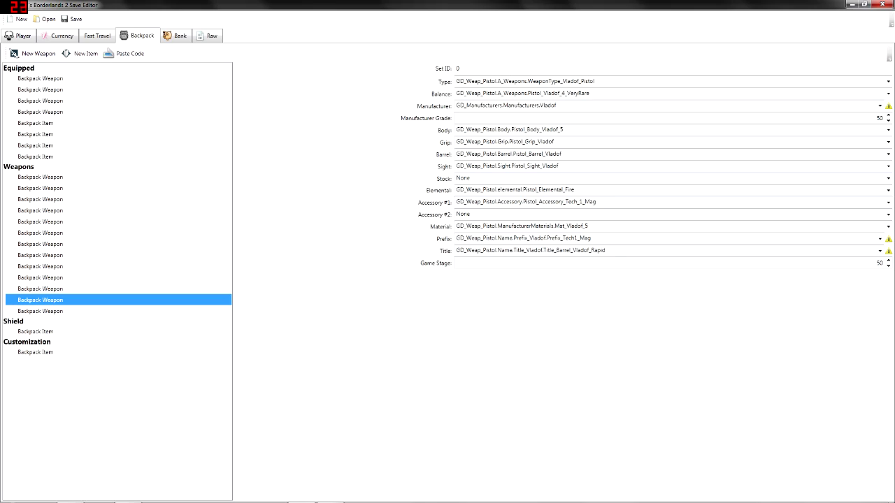
Copy Title_Barrel_Vladof_Rapid from the equipped Vladof pistol into the last backpack pistol's Title
{"action": "left_click", "coordinate": [40, 100]}
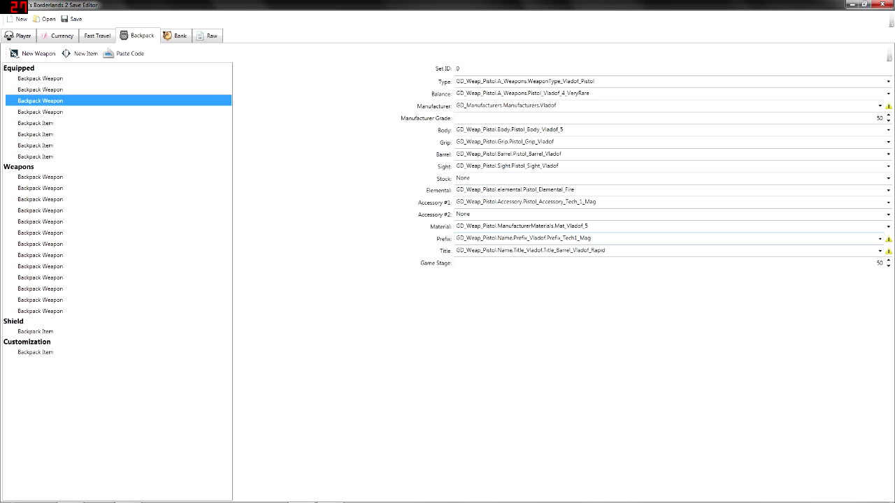
{"action": "key", "text": "shift+Tab"}
{"action": "key", "text": "End"}
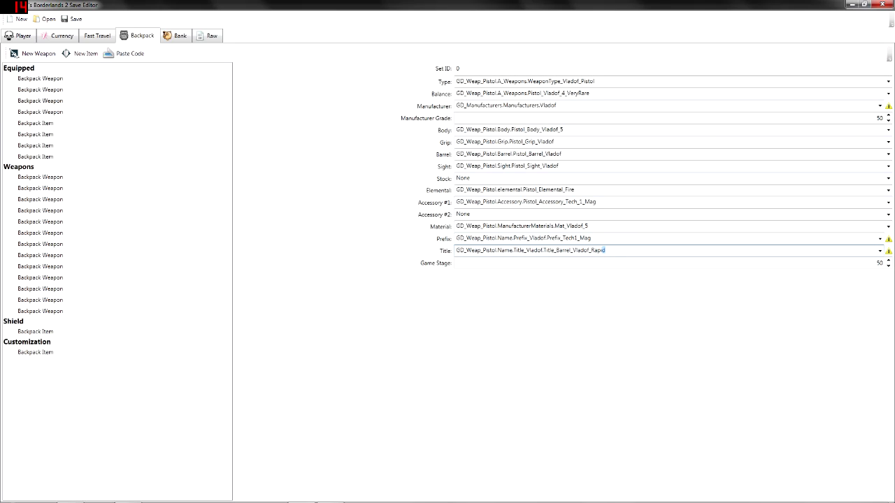
{"action": "key", "text": "shift+Left"}
{"action": "key", "text": "shift+Left"}
{"action": "key", "text": "shift+Left"}
{"action": "key", "text": "End"}
{"action": "key", "text": "shift+Home"}
{"action": "key", "text": "ctrl+c"}
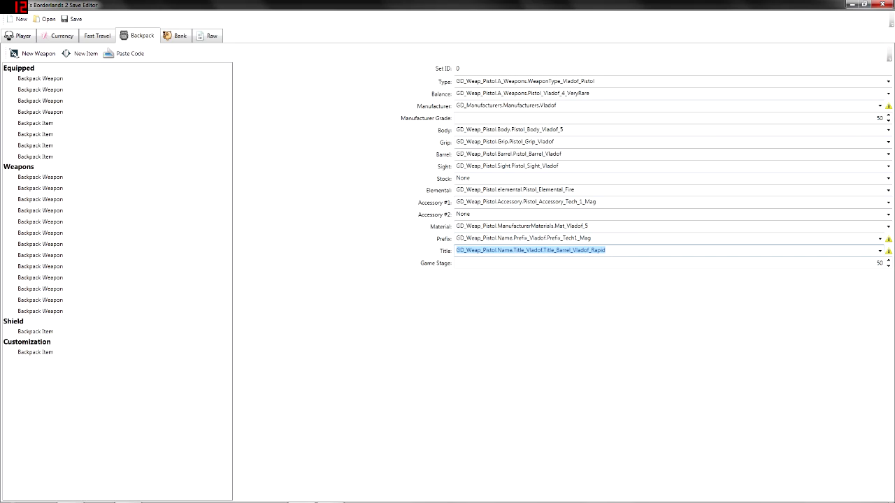
{"action": "left_click", "coordinate": [40, 311]}
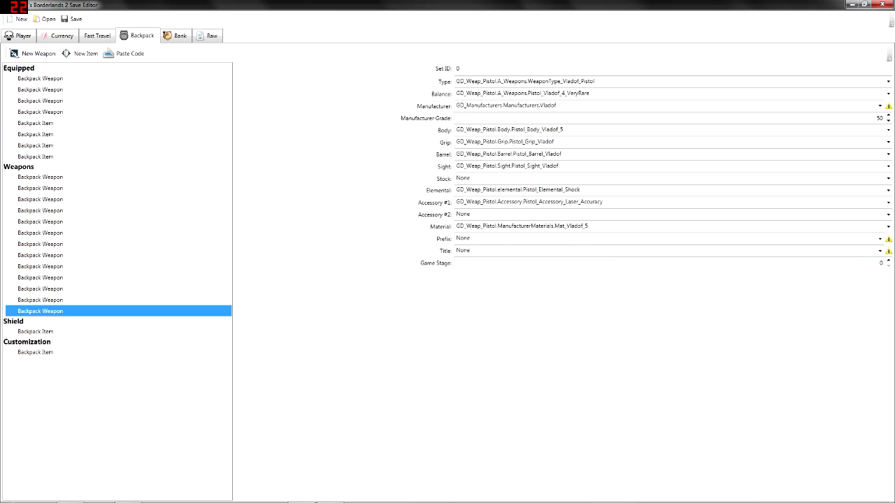
{"action": "key", "text": "shift+Tab"}
{"action": "key", "text": "ctrl+v"}
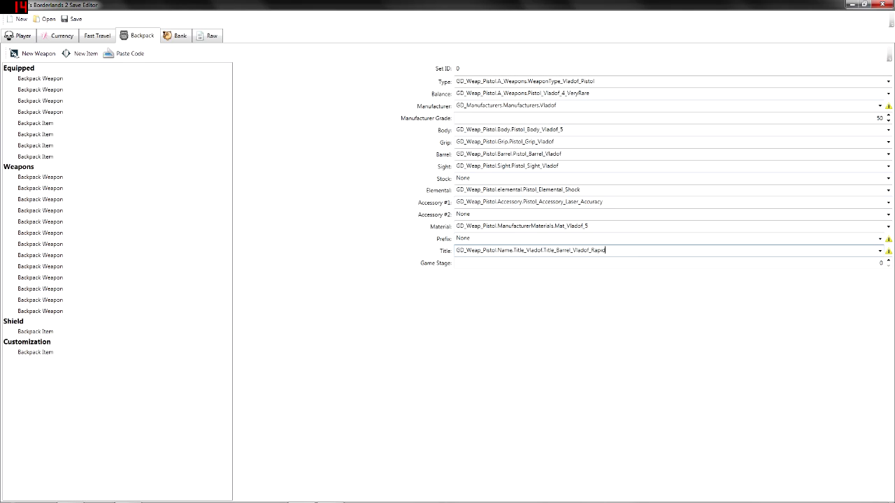
Look through the equipped artifact, class mod and SMGs, then select the Vladof pistol's Prefix value
{"action": "left_click", "coordinate": [35, 156]}
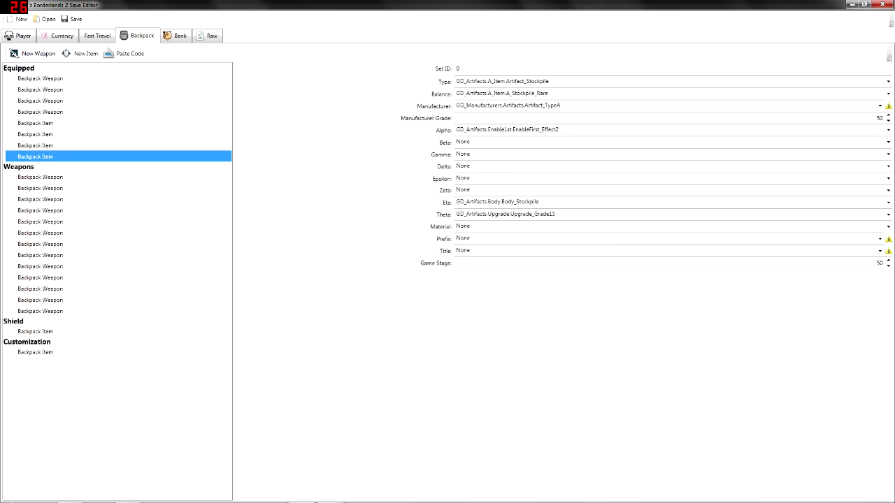
{"action": "left_click", "coordinate": [35, 145]}
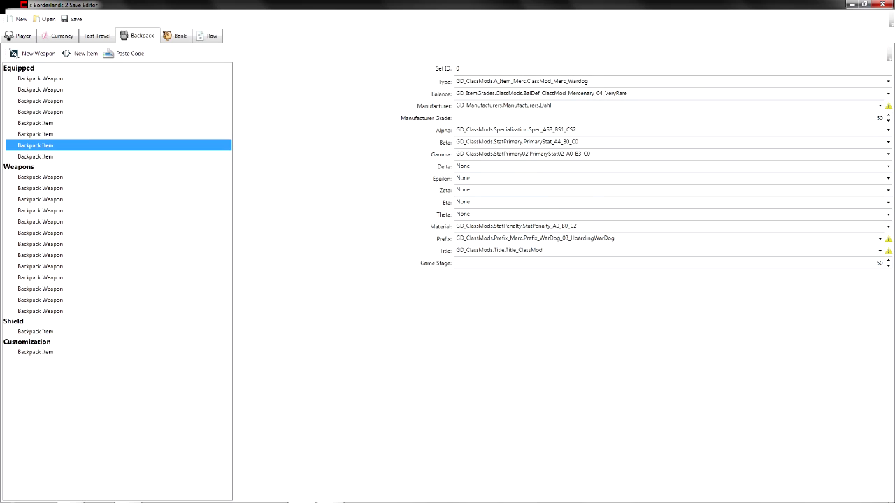
{"action": "left_click", "coordinate": [35, 134]}
{"action": "left_click", "coordinate": [40, 112]}
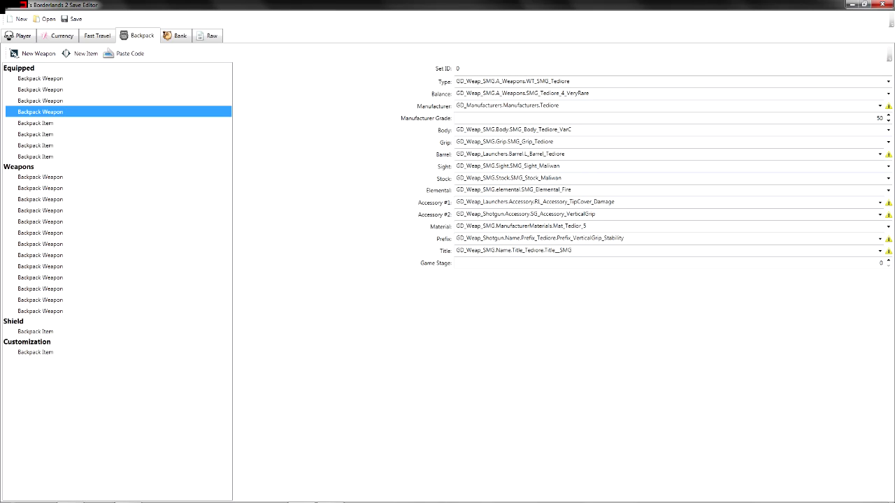
{"action": "left_click", "coordinate": [40, 101]}
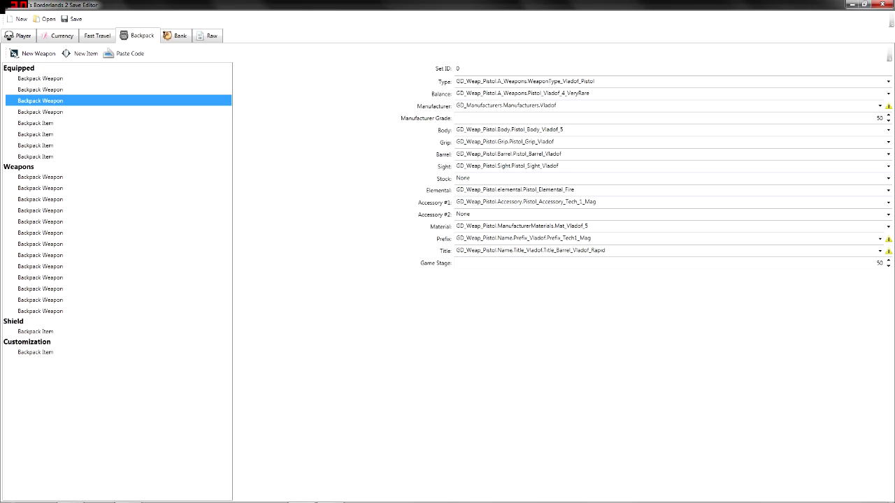
{"action": "left_click", "coordinate": [40, 89]}
{"action": "left_click", "coordinate": [40, 101]}
{"action": "left_click", "coordinate": [523, 238]}
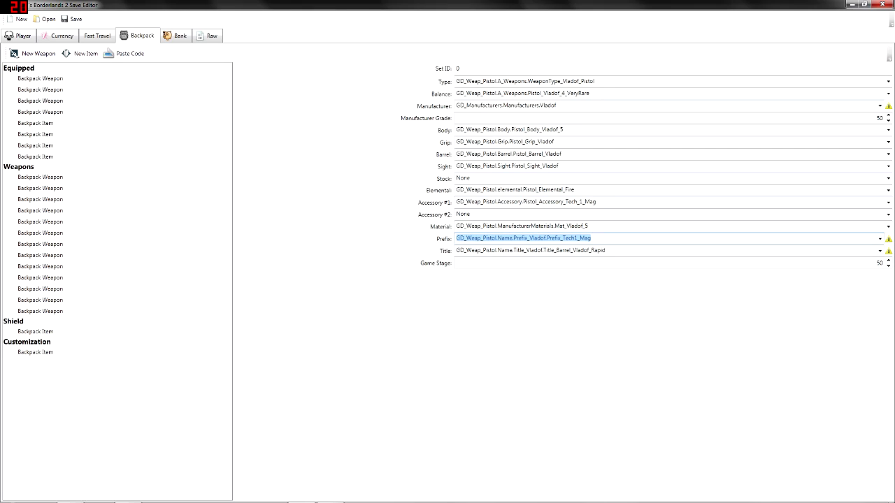
Paste the Prefix_Tech1_Mag prefix into the last backpack pistol's Prefix field
{"action": "left_click", "coordinate": [40, 311]}
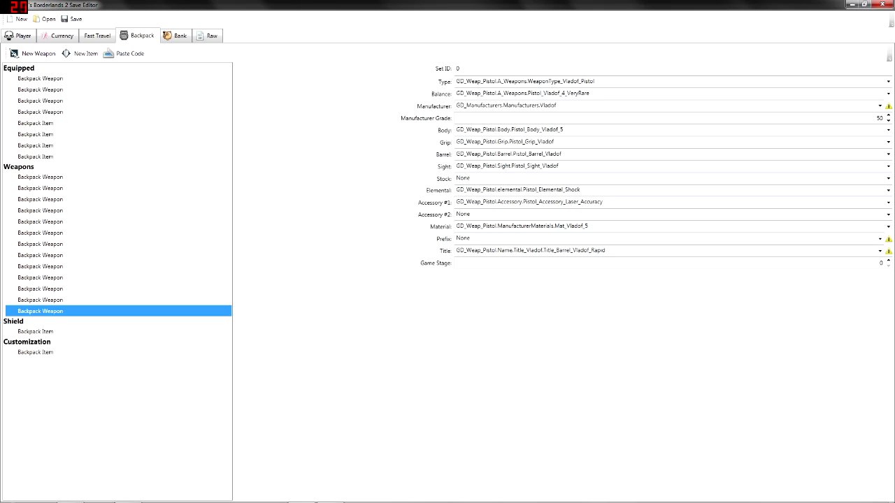
{"action": "left_click", "coordinate": [489, 238]}
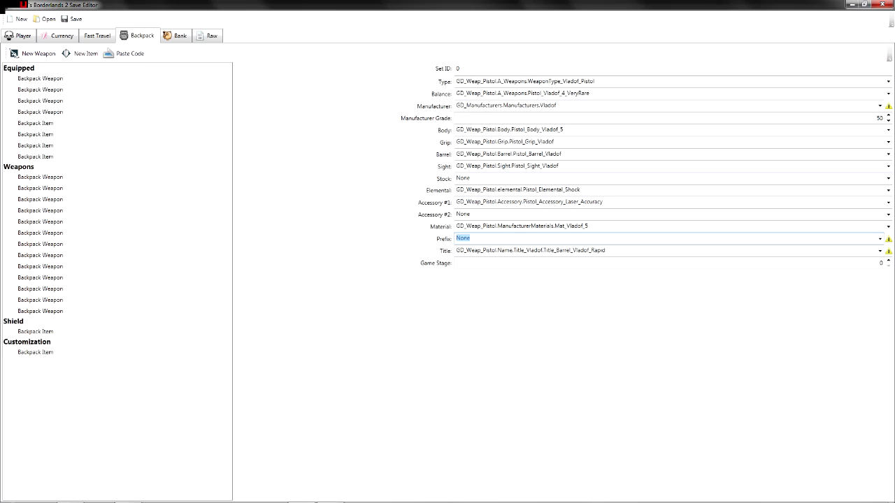
{"action": "type", "text": "GD_Weap_Pistol.Name.Prefix_Vladof.Prefix_Tech1_Mag"}
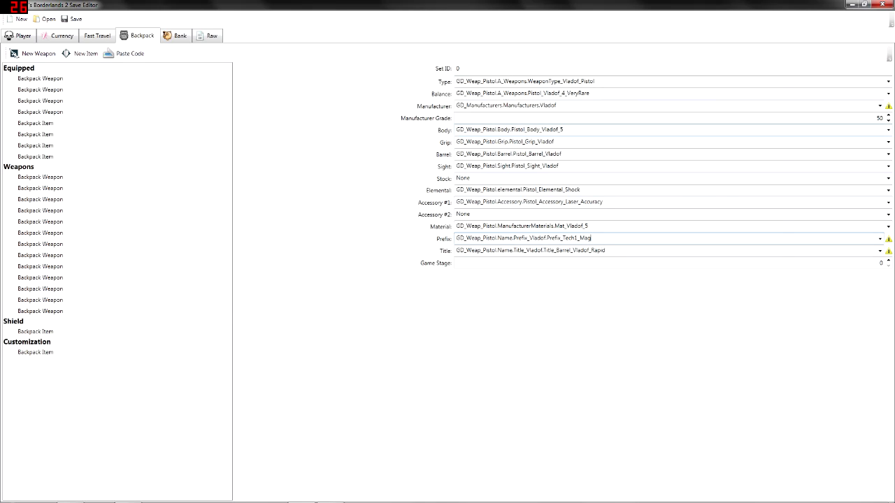
{"action": "left_click", "coordinate": [509, 129]}
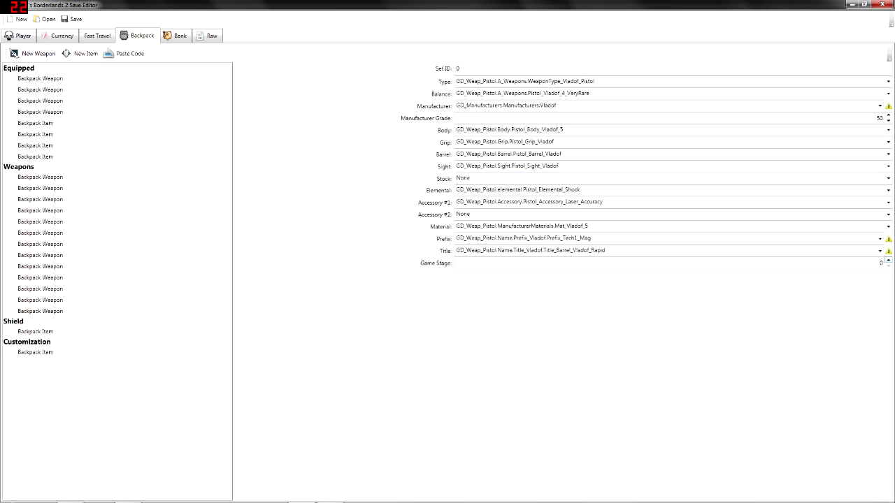
Raise the pistol's Game Stage to 50 and move on to the Bank page
{"action": "left_click", "coordinate": [888, 260]}
{"action": "left_click_drag", "start_coordinate": [888, 260], "coordinate": [888, 260]}
{"action": "left_click", "coordinate": [39, 311]}
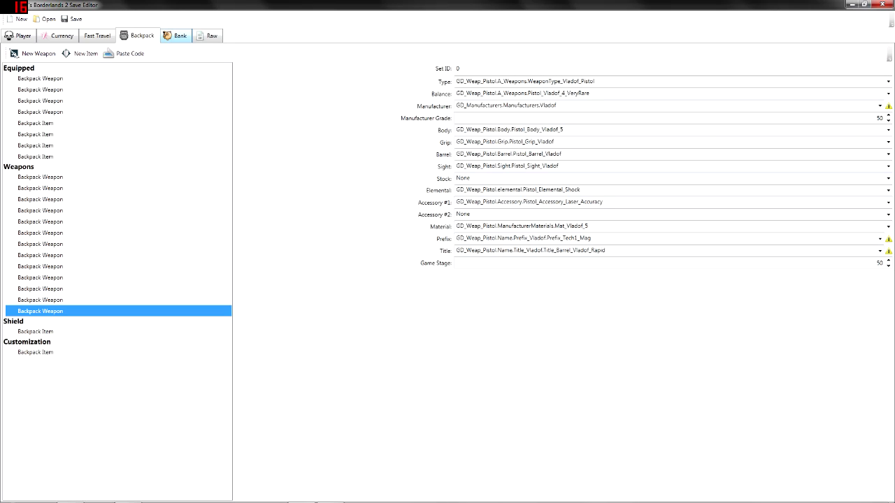
{"action": "key", "text": "ctrl+Tab"}
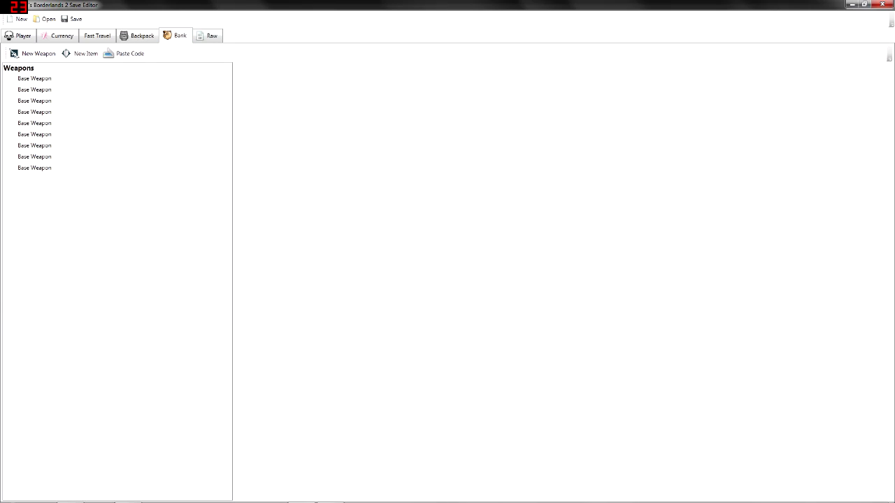
Step through the first two banked Dahl SMGs, glance at the Backpack, then return to Bank
{"action": "key", "text": "Down"}
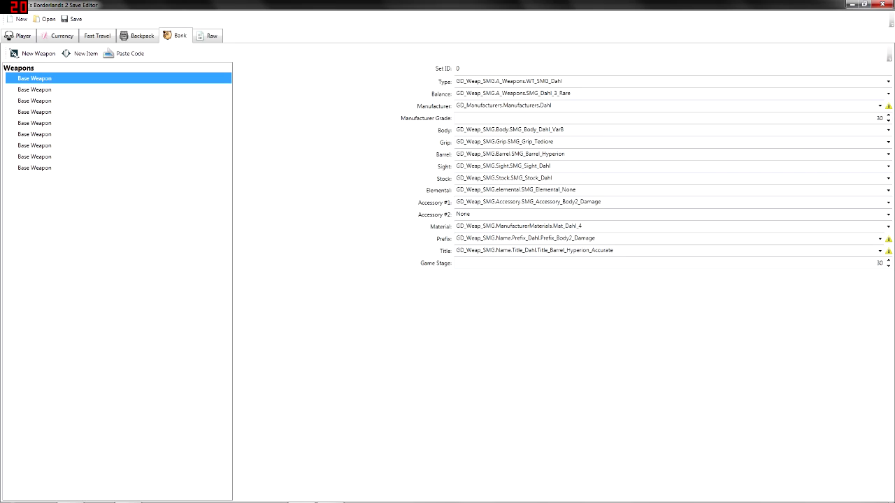
{"action": "key", "text": "Down"}
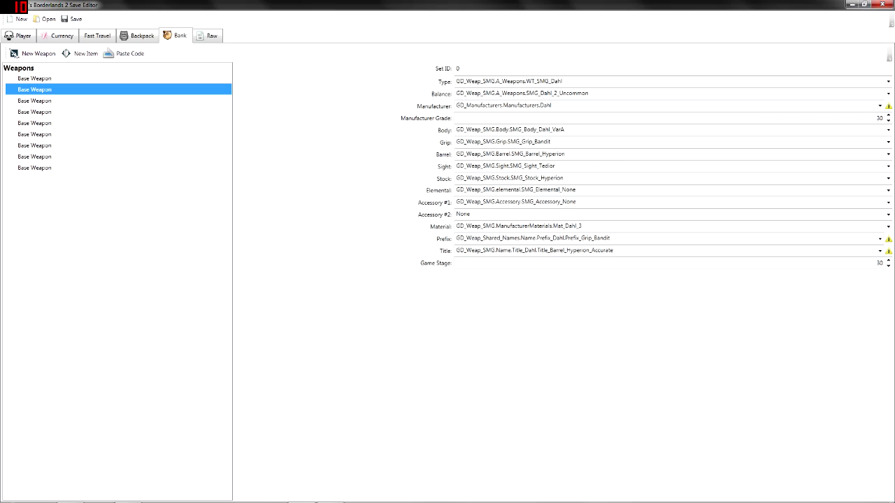
{"action": "left_click", "coordinate": [138, 36]}
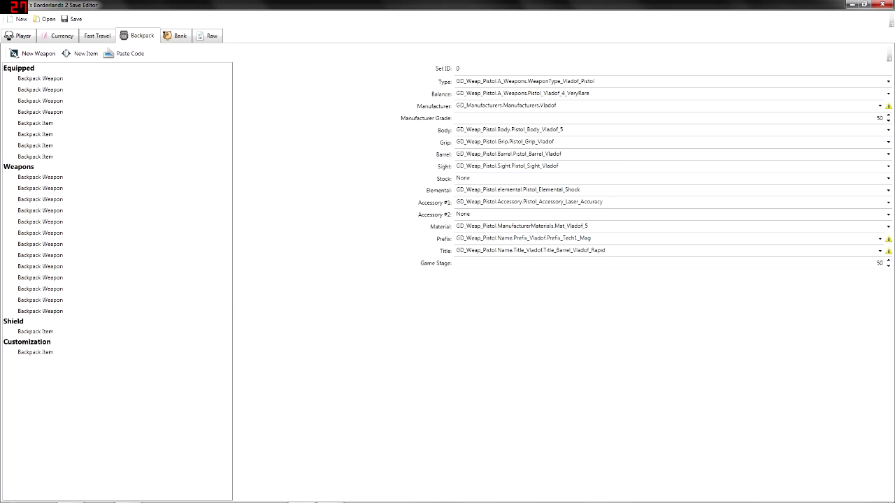
{"action": "left_click", "coordinate": [176, 36]}
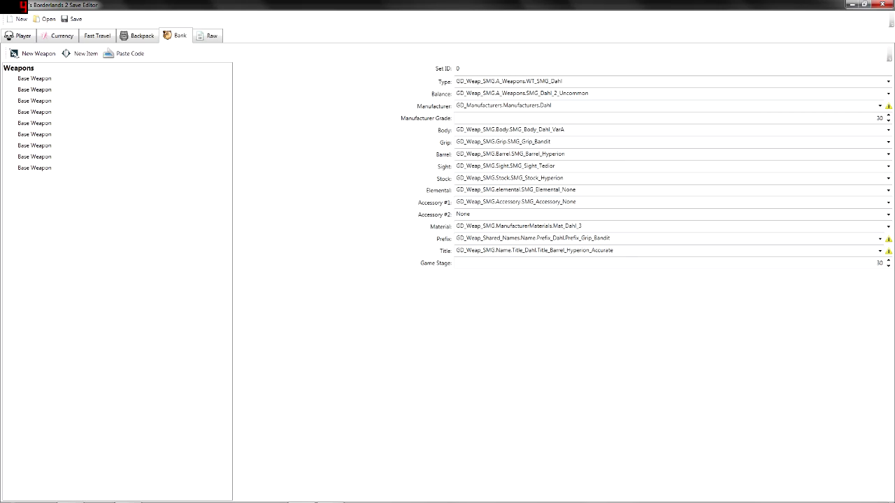
Toggle between the Backpack and Bank views several times, ending on the bank's weapons
{"action": "left_click", "coordinate": [138, 35]}
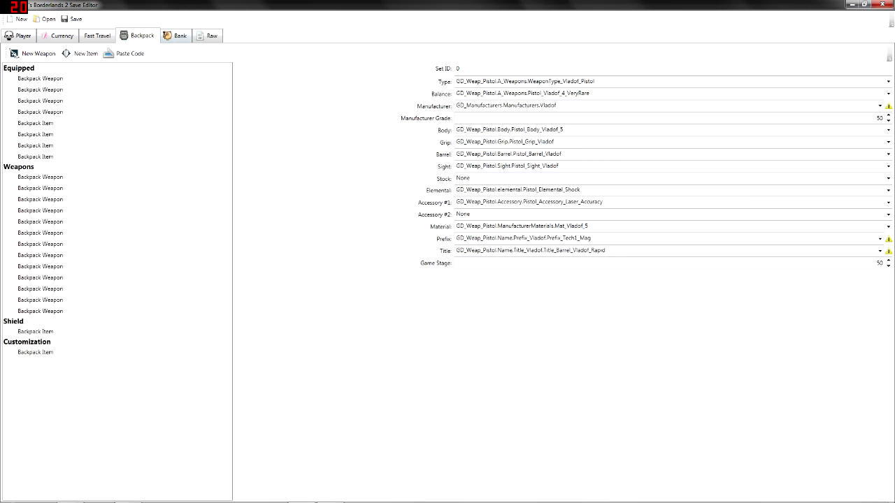
{"action": "left_click", "coordinate": [176, 35]}
{"action": "left_click", "coordinate": [138, 36]}
{"action": "left_click", "coordinate": [176, 36]}
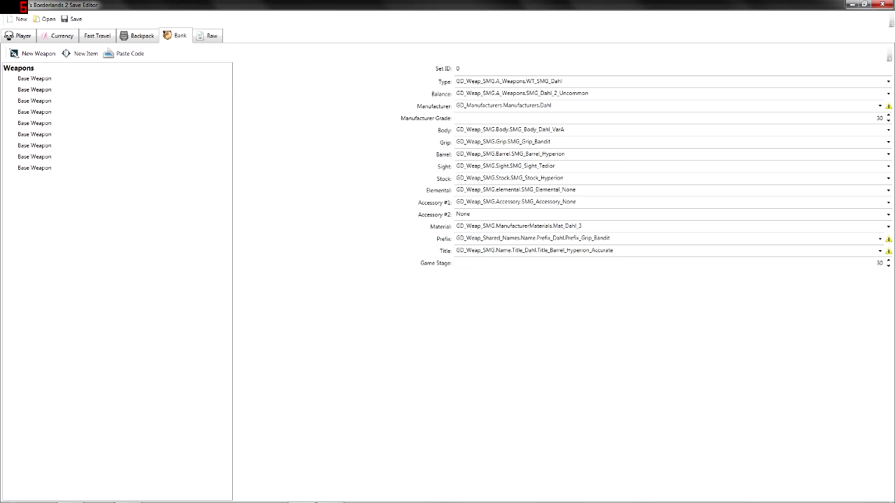
{"action": "left_click", "coordinate": [138, 36]}
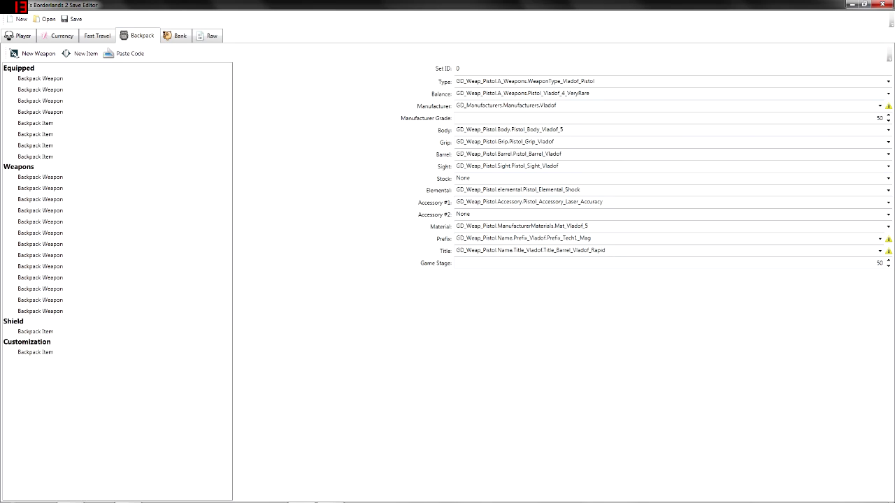
{"action": "left_click", "coordinate": [176, 36]}
Browse the first bank weapons and select the legendary Dahl Emperor SMG
{"action": "left_click", "coordinate": [35, 79]}
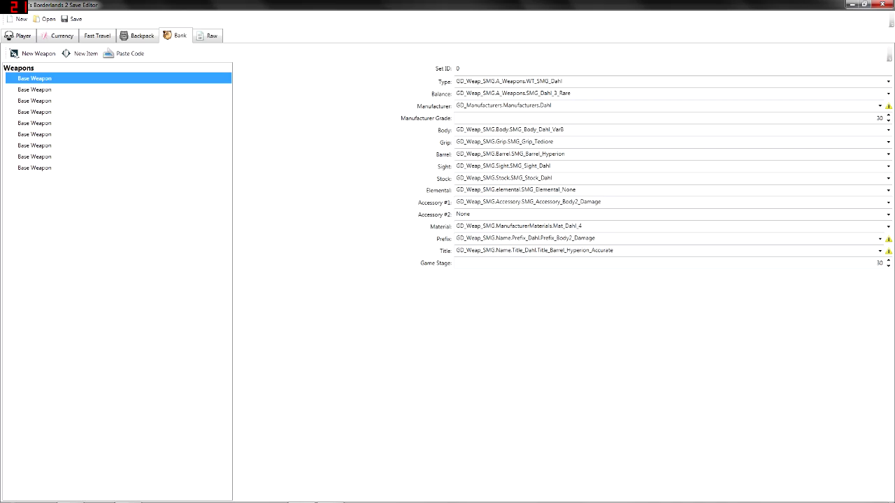
{"action": "left_click", "coordinate": [34, 90]}
{"action": "left_click", "coordinate": [35, 101]}
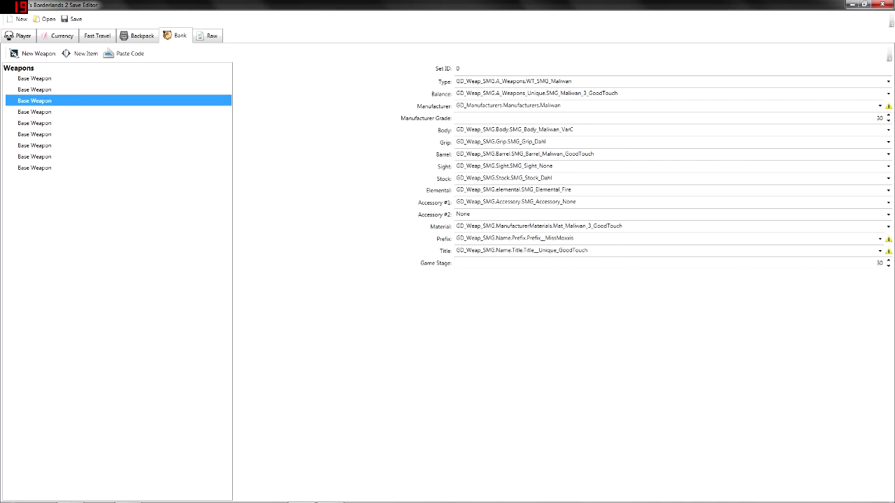
{"action": "left_click", "coordinate": [34, 123]}
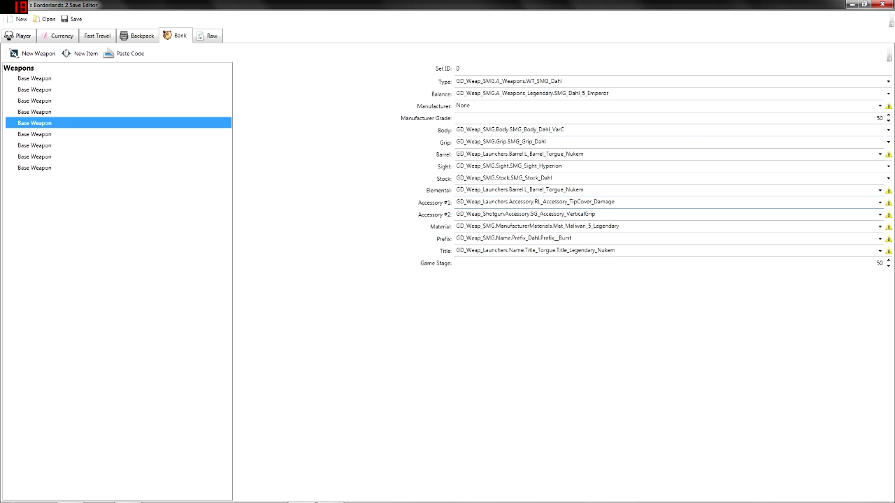
Copy the Emperor SMG's Accessory #2 part value to the clipboard
{"action": "left_click", "coordinate": [524, 214]}
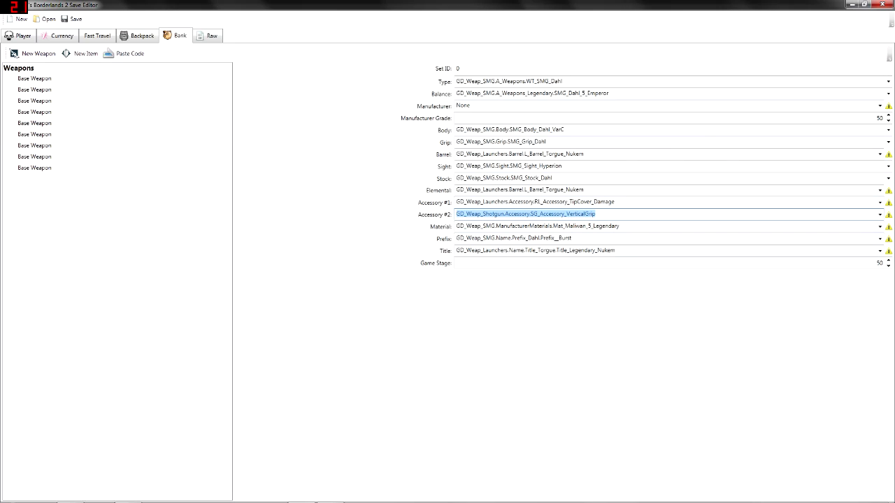
{"action": "right_click", "coordinate": [475, 214]}
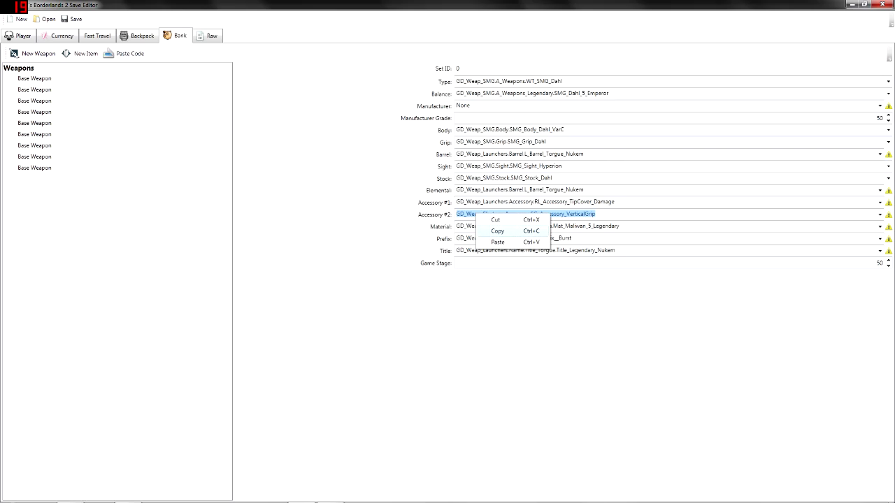
{"action": "left_click", "coordinate": [497, 231]}
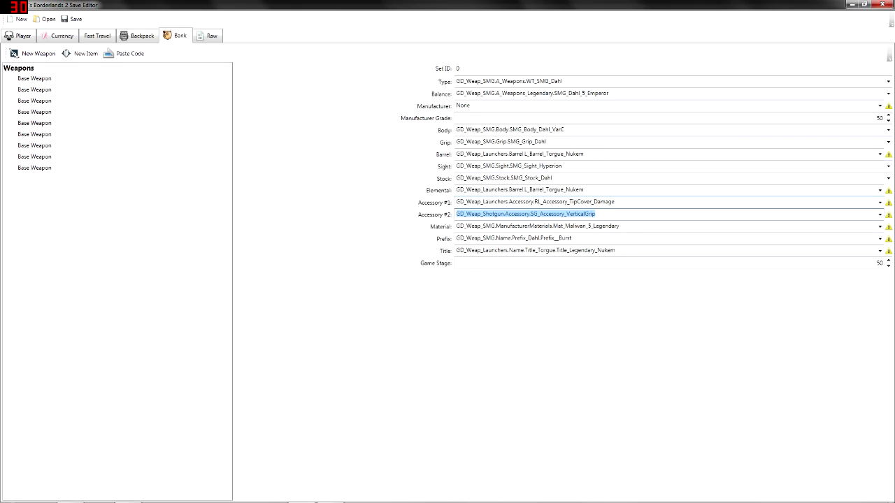
{"action": "key", "text": "alt+Tab"}
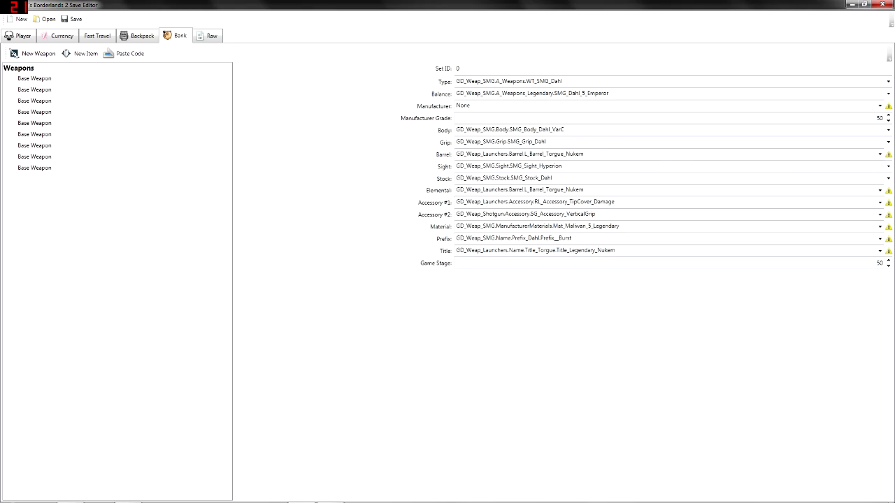
Paste GD_Weap_Launchers.Barrel.L_Barrel_Torgue_Nukem into the SMG's Stock field
{"action": "left_click", "coordinate": [508, 81]}
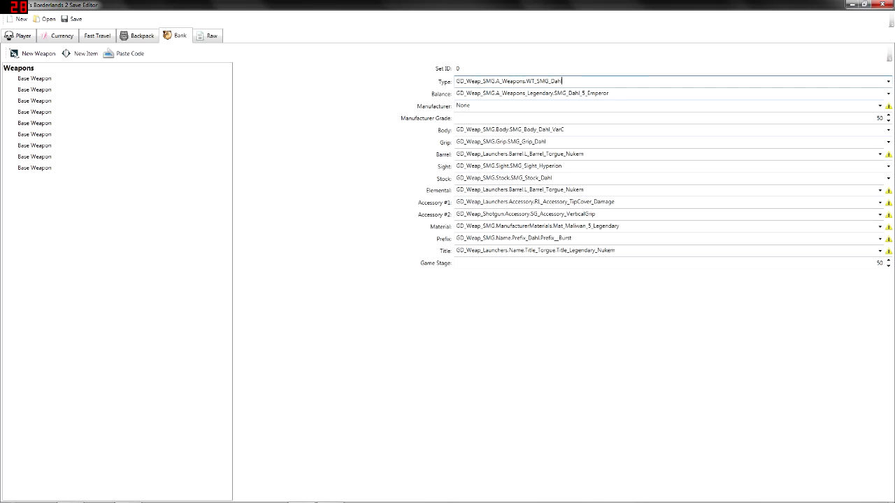
{"action": "key", "text": "Tab"}
{"action": "key", "text": "Tab"}
{"action": "key", "text": "Tab"}
{"action": "key", "text": "Tab"}
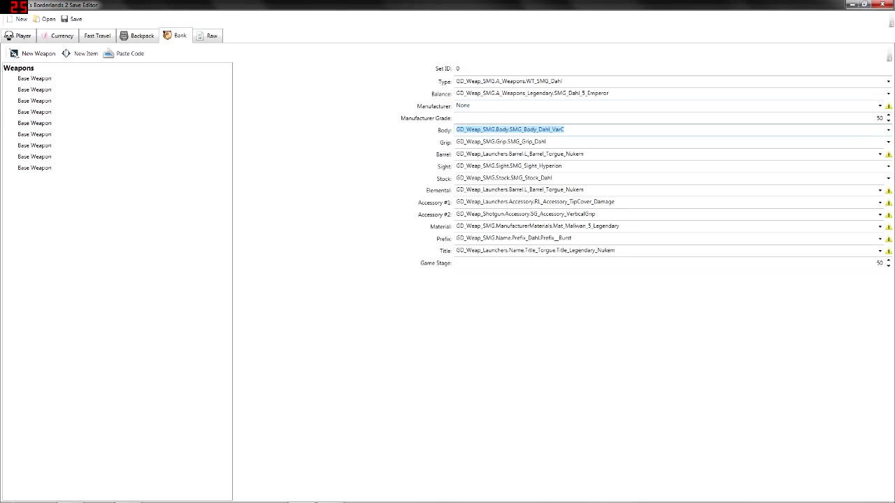
{"action": "key", "text": "Tab"}
{"action": "key", "text": "Tab"}
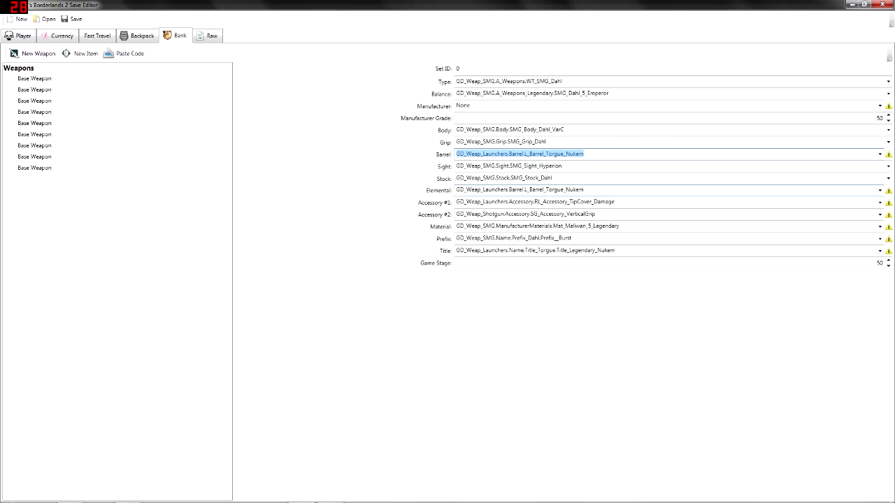
{"action": "key", "text": "Tab"}
{"action": "key", "text": "Tab"}
{"action": "key", "text": "Tab"}
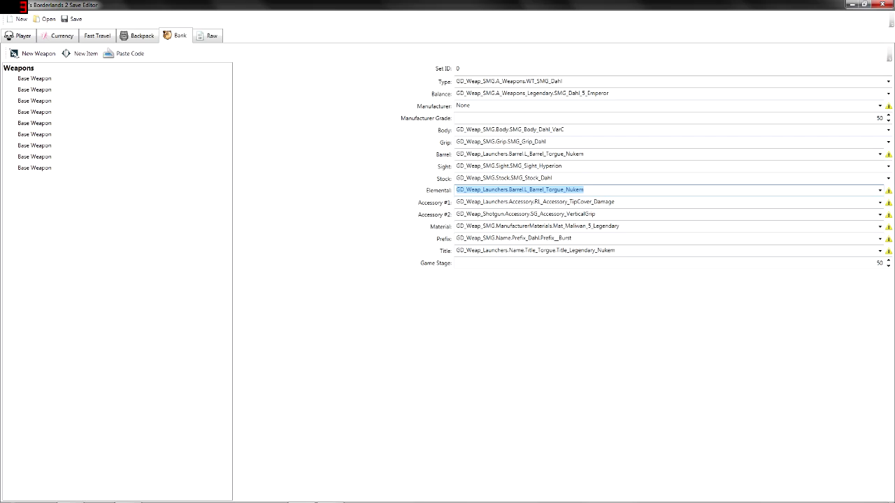
{"action": "key", "text": "shift+Tab"}
{"action": "type", "text": "GD_Weap_Launchers.Barrel.L_Barrel_Torgue_Nukem"}
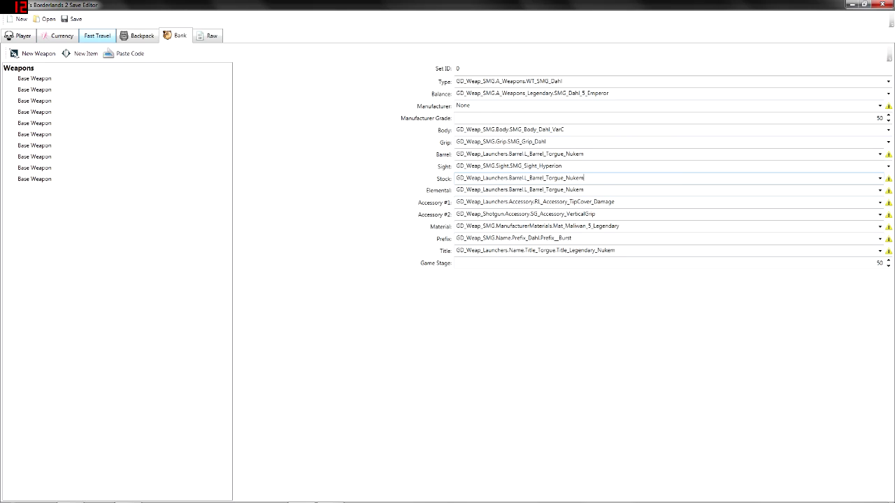
Add a new bank weapon and set its type to WT_Bandit_Shotgun
{"action": "left_click", "coordinate": [34, 179]}
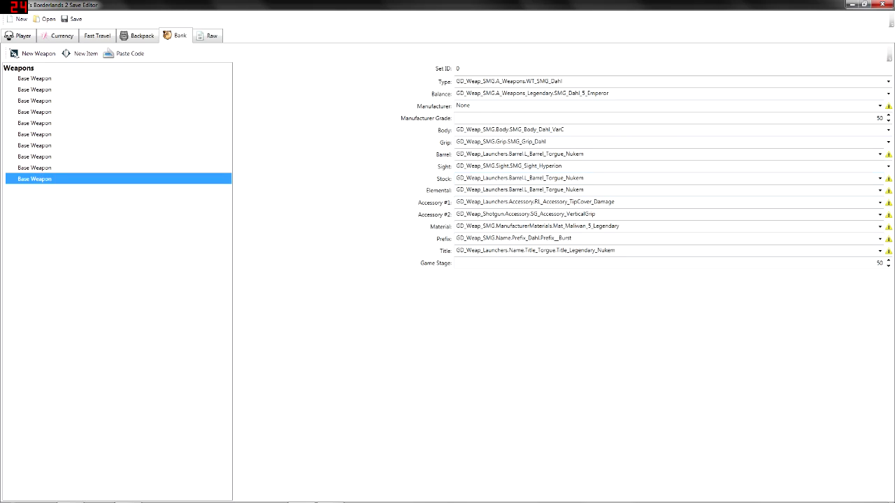
{"action": "left_click", "coordinate": [14, 54]}
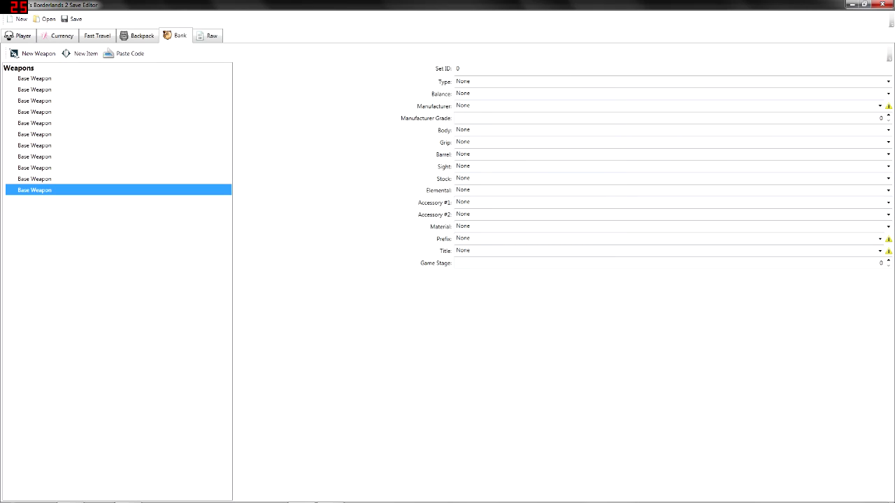
{"action": "key", "text": "Tab"}
{"action": "key", "text": "alt+Down"}
{"action": "key", "text": "Down"}
{"action": "key", "text": "Down"}
{"action": "key", "text": "Down"}
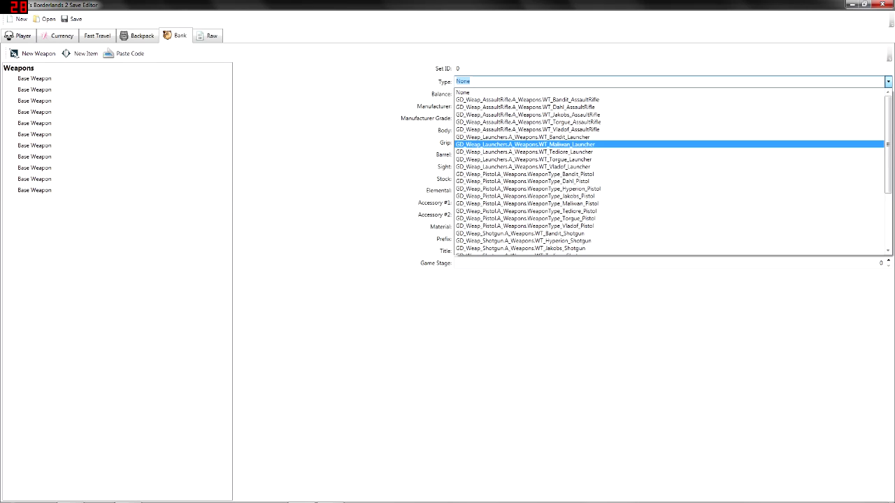
{"action": "key", "text": "Down"}
{"action": "key", "text": "Down"}
{"action": "key", "text": "Down"}
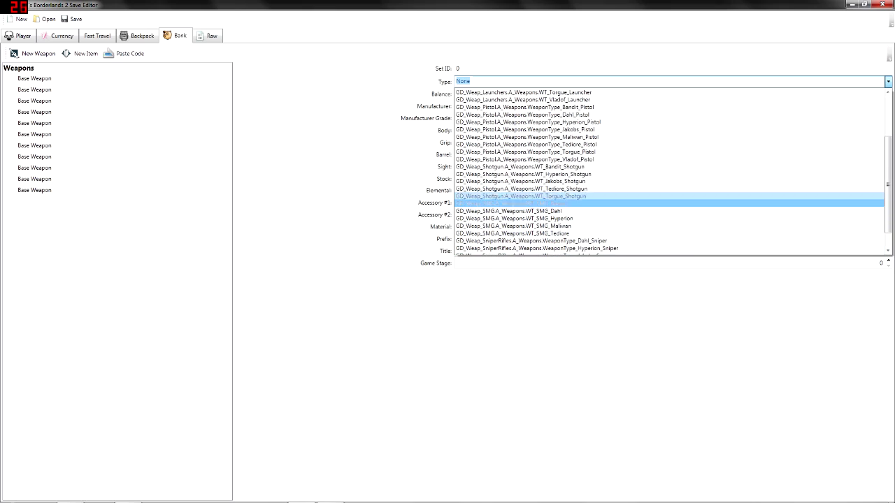
{"action": "key", "text": "Up"}
{"action": "key", "text": "Up"}
{"action": "key", "text": "Up"}
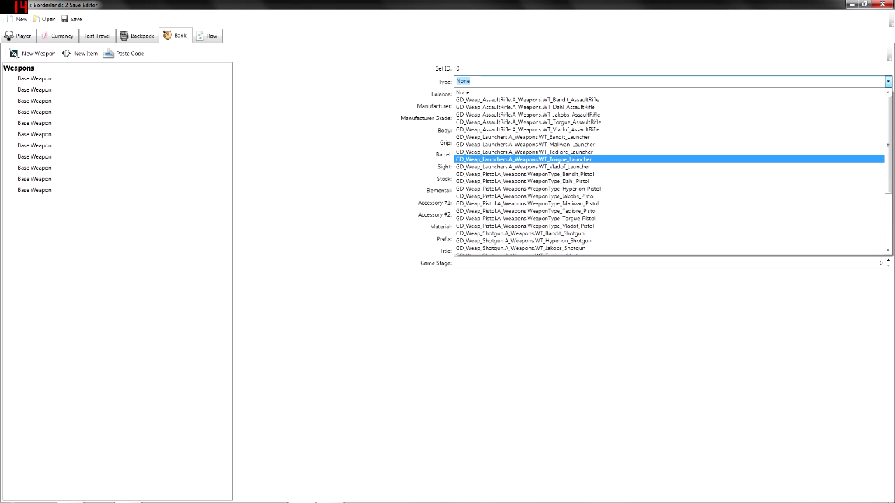
{"action": "key", "text": "Down"}
{"action": "key", "text": "Down"}
{"action": "key", "text": "Down"}
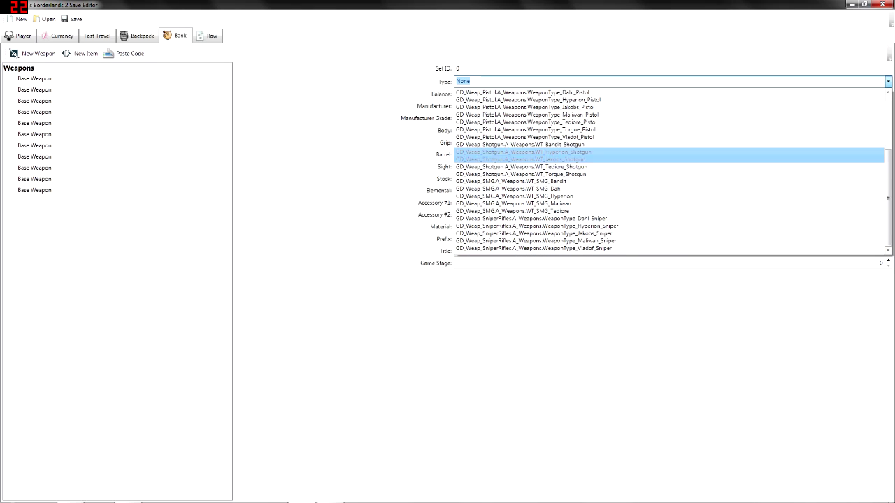
{"action": "key", "text": "Down"}
{"action": "key", "text": "Down"}
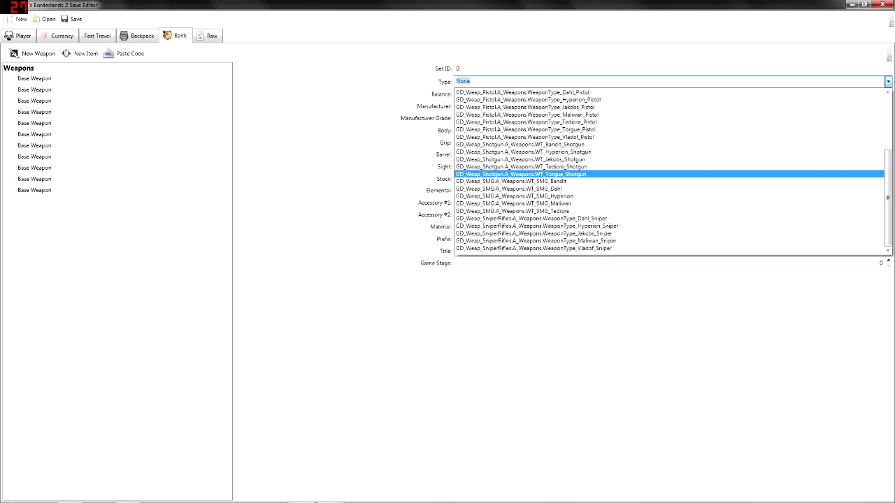
{"action": "key", "text": "Up"}
{"action": "key", "text": "Down"}
{"action": "key", "text": "Down"}
{"action": "key", "text": "Up"}
{"action": "key", "text": "Up"}
{"action": "key", "text": "Up"}
{"action": "key", "text": "Up"}
{"action": "key", "text": "Down"}
{"action": "key", "text": "Up"}
{"action": "key", "text": "Up"}
{"action": "key", "text": "Up"}
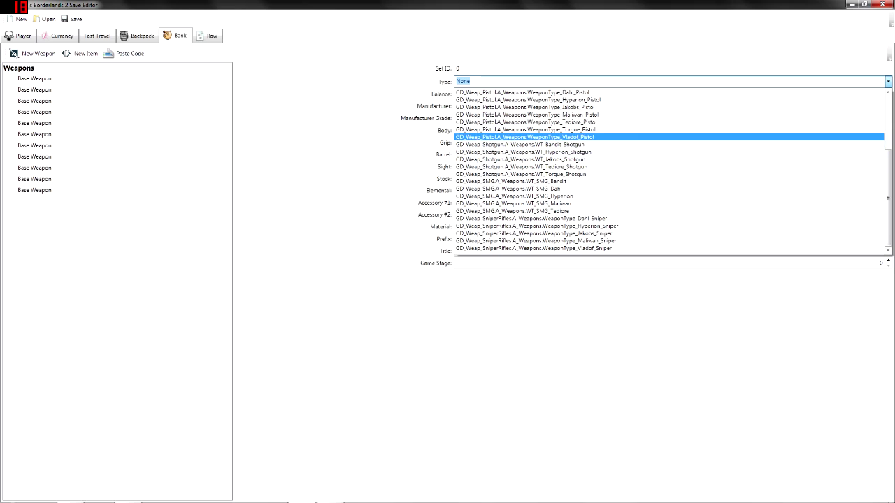
{"action": "key", "text": "Down"}
{"action": "key", "text": "Return"}
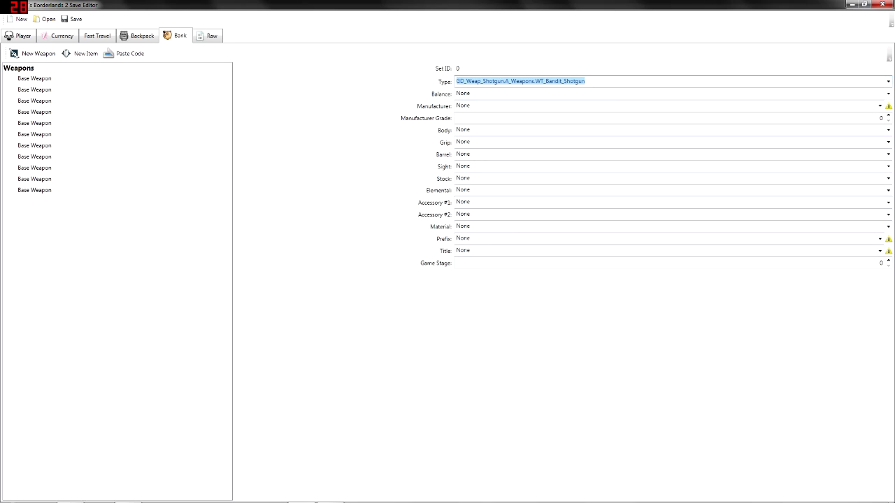
Set the shotgun's balance to JollyRoger after browsing the Bandit shotgun balances
{"action": "key", "text": "Tab"}
{"action": "key", "text": "alt+Down"}
{"action": "key", "text": "Down"}
{"action": "key", "text": "Down"}
{"action": "key", "text": "Down"}
{"action": "key", "text": "Up"}
{"action": "key", "text": "Up"}
{"action": "key", "text": "Down"}
{"action": "key", "text": "Down"}
{"action": "key", "text": "Down"}
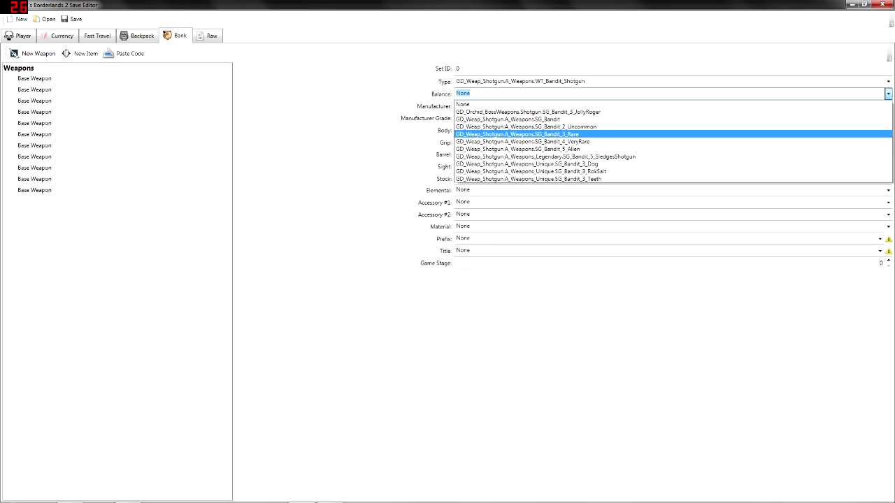
{"action": "key", "text": "Down"}
{"action": "key", "text": "Down"}
{"action": "key", "text": "Down"}
{"action": "key", "text": "Up"}
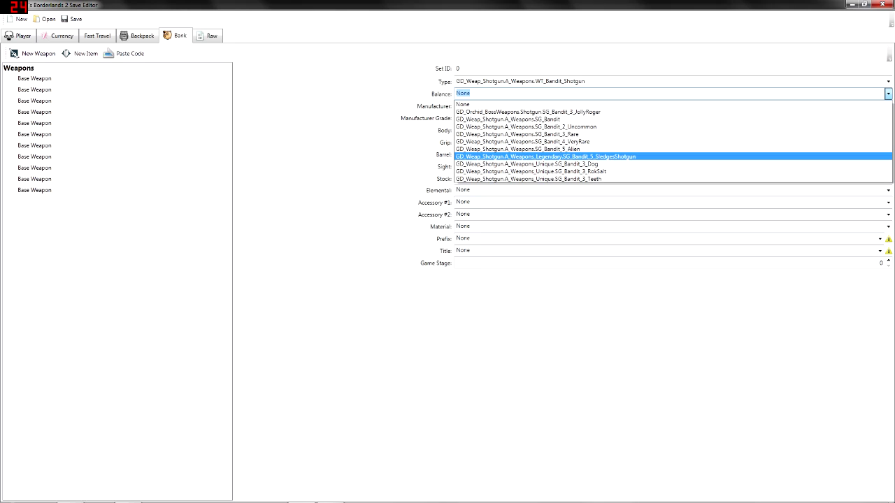
{"action": "key", "text": "Down"}
{"action": "key", "text": "Down"}
{"action": "key", "text": "Down"}
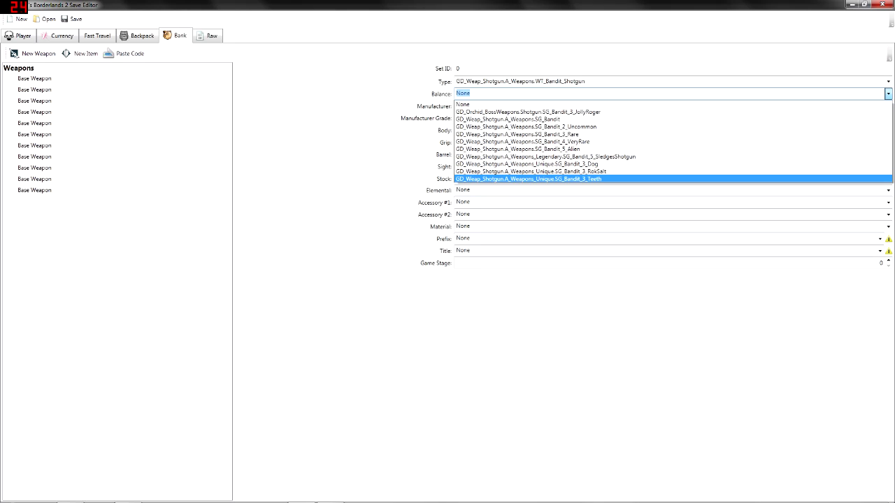
{"action": "key", "text": "Up"}
{"action": "key", "text": "Up"}
{"action": "key", "text": "Up"}
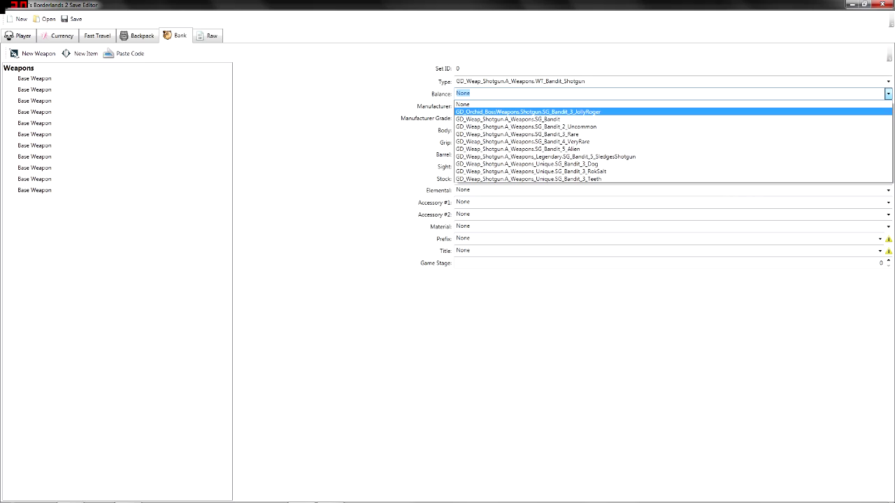
{"action": "key", "text": "Return"}
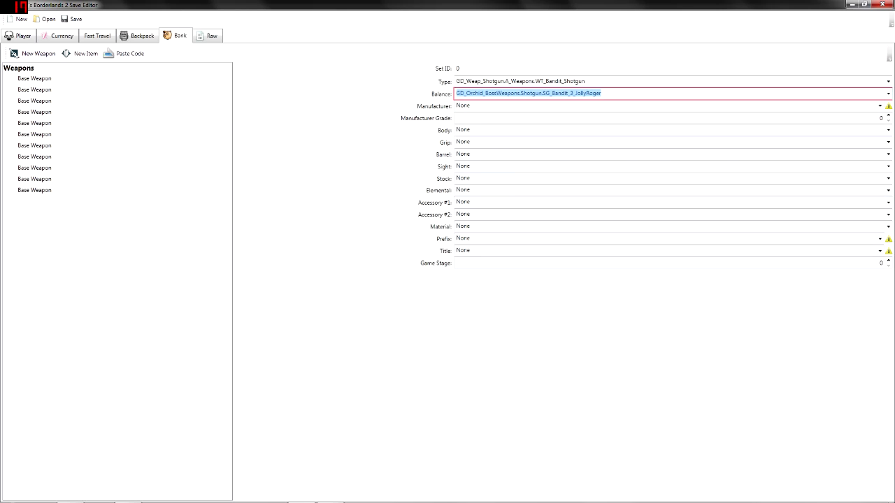
Change the balance to Legendary SG_Bandit_5_SledgesShotgun and start raising the manufacturer grade
{"action": "key", "text": "alt+Down"}
{"action": "key", "text": "Down"}
{"action": "key", "text": "Down"}
{"action": "key", "text": "Down"}
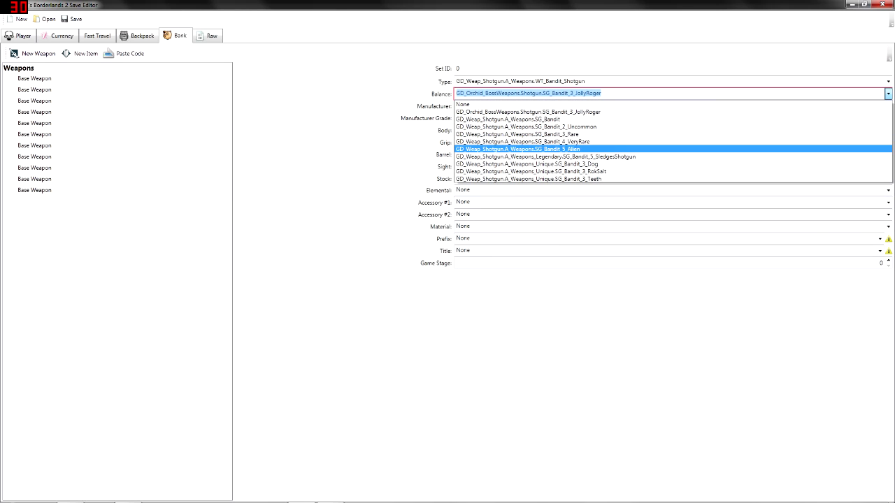
{"action": "key", "text": "Up"}
{"action": "key", "text": "Down"}
{"action": "key", "text": "Down"}
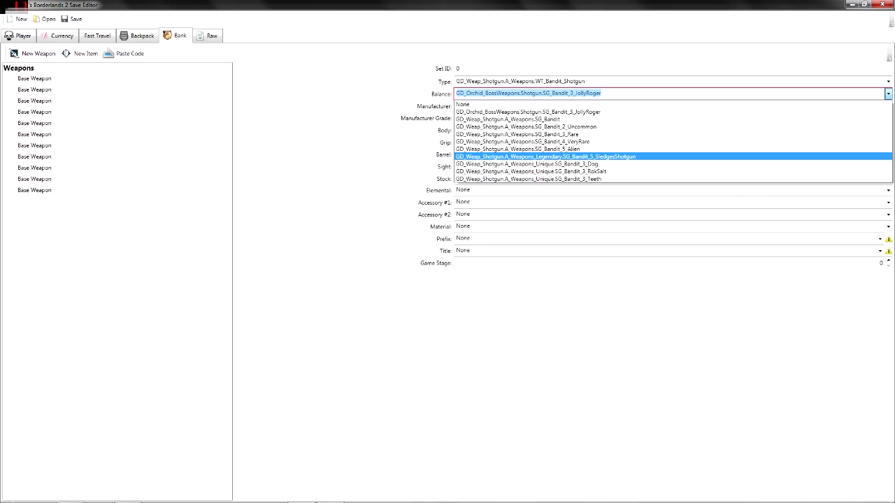
{"action": "key", "text": "Return"}
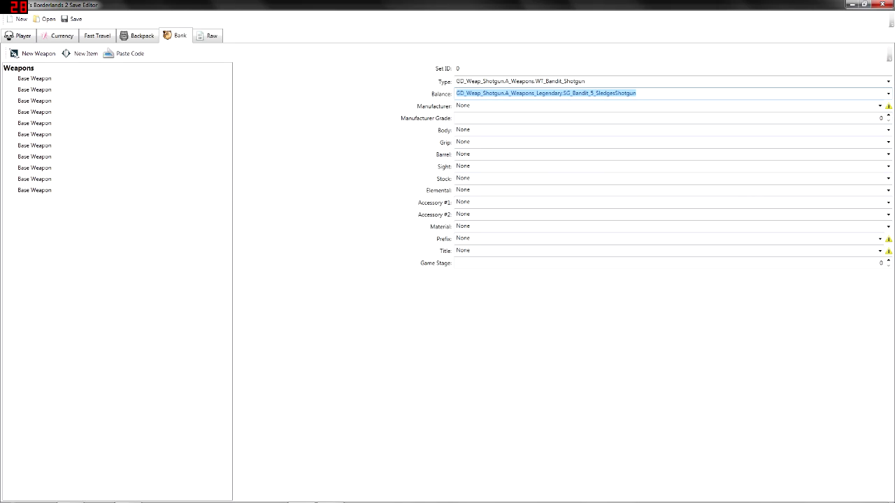
{"action": "left_click", "coordinate": [888, 115]}
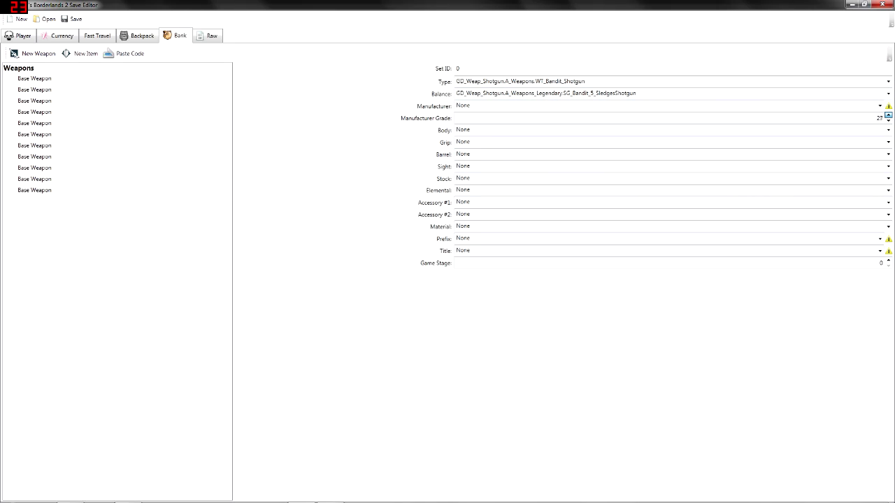
Raise the shotgun's manufacturer grade to 50
{"action": "left_click", "coordinate": [888, 115]}
{"action": "left_click", "coordinate": [888, 115]}
{"action": "left_click", "coordinate": [888, 115]}
{"action": "left_click", "coordinate": [887, 116]}
{"action": "left_click", "coordinate": [888, 116]}
{"action": "left_click", "coordinate": [888, 115]}
{"action": "left_click", "coordinate": [888, 116]}
{"action": "left_click", "coordinate": [888, 115]}
{"action": "left_click", "coordinate": [888, 115]}
{"action": "left_click", "coordinate": [888, 116]}
{"action": "left_click", "coordinate": [887, 115]}
{"action": "double_click", "coordinate": [888, 115]}
{"action": "left_click", "coordinate": [888, 115]}
{"action": "left_click", "coordinate": [888, 115]}
{"action": "left_click", "coordinate": [888, 116]}
{"action": "left_click", "coordinate": [888, 115]}
Set the body to SG_Body_Bandit_5 and the grip to SG_Grip_Bandit
{"action": "key", "text": "Tab"}
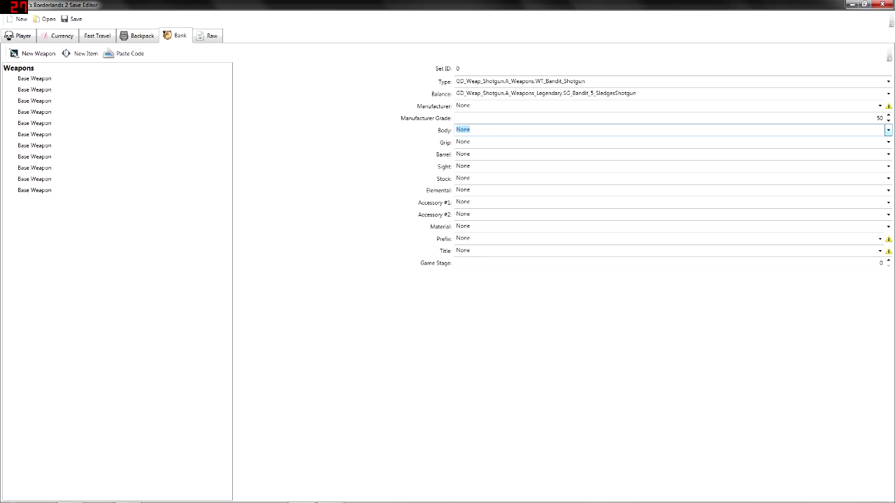
{"action": "left_click", "coordinate": [888, 130]}
{"action": "left_click", "coordinate": [885, 148]}
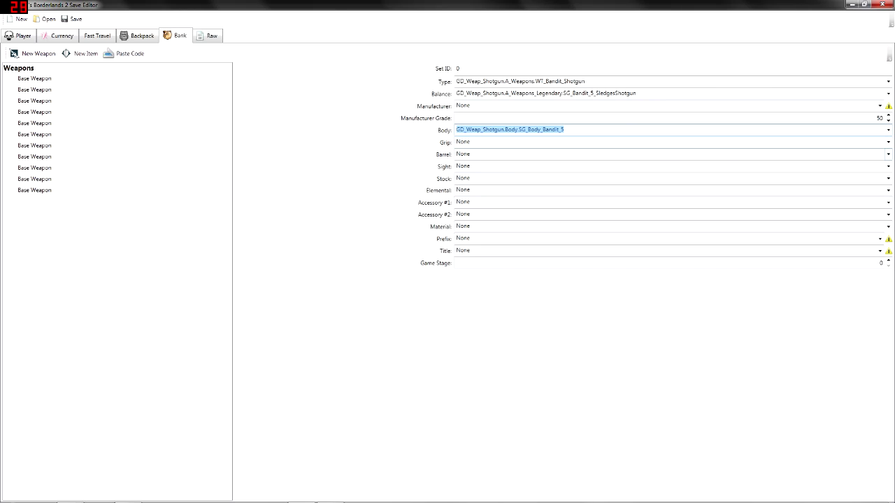
{"action": "left_click", "coordinate": [888, 142]}
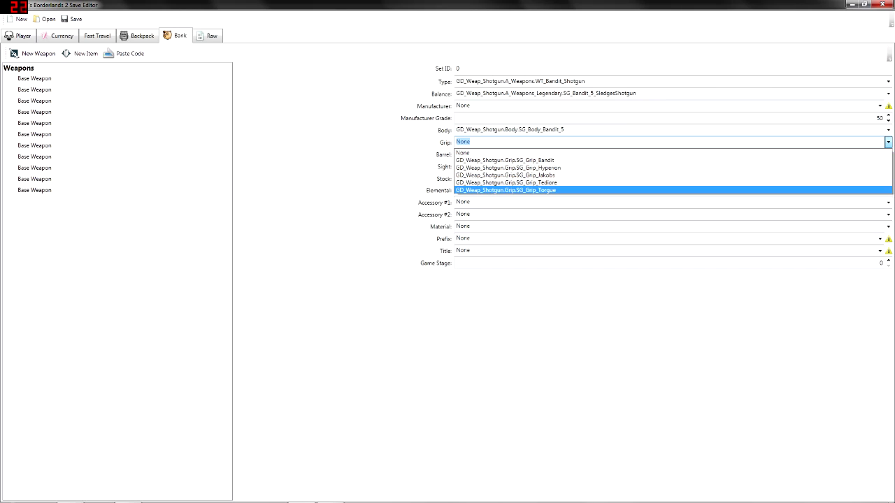
{"action": "key", "text": "Up"}
{"action": "key", "text": "Up"}
{"action": "key", "text": "Up"}
{"action": "key", "text": "Return"}
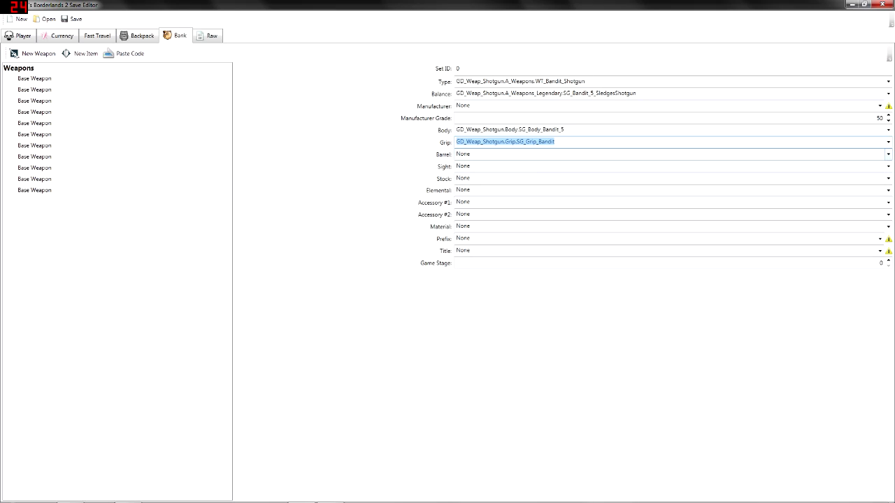
{"action": "key", "text": "Tab"}
Give the shotgun the Torgue Nukem barrel and set the sight to SG_Sight_Hyperion
{"action": "key", "text": "Down"}
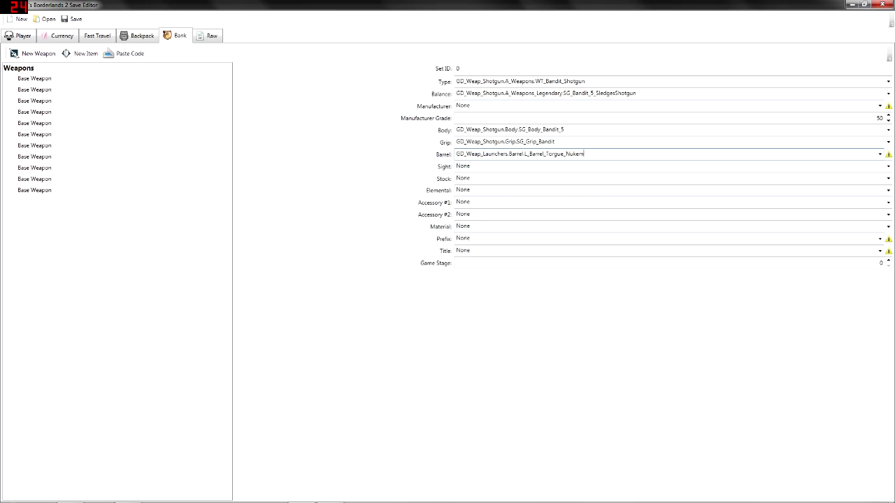
{"action": "key", "text": "Tab"}
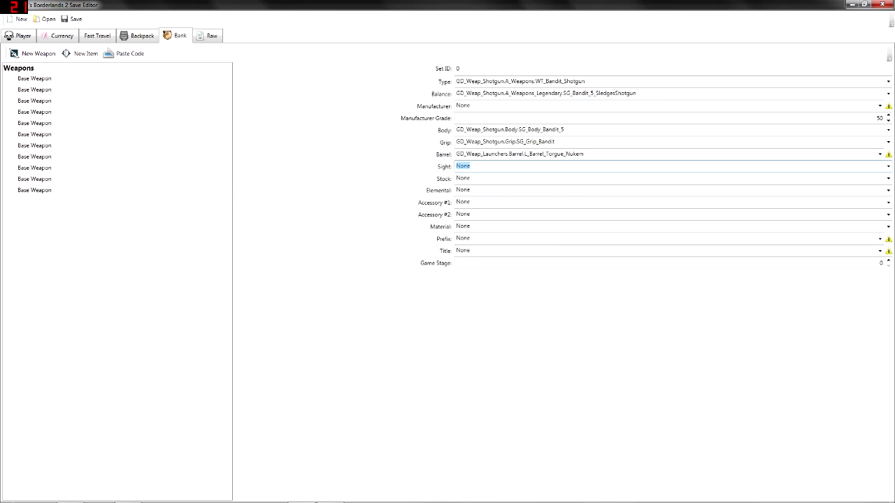
{"action": "key", "text": "alt+Down"}
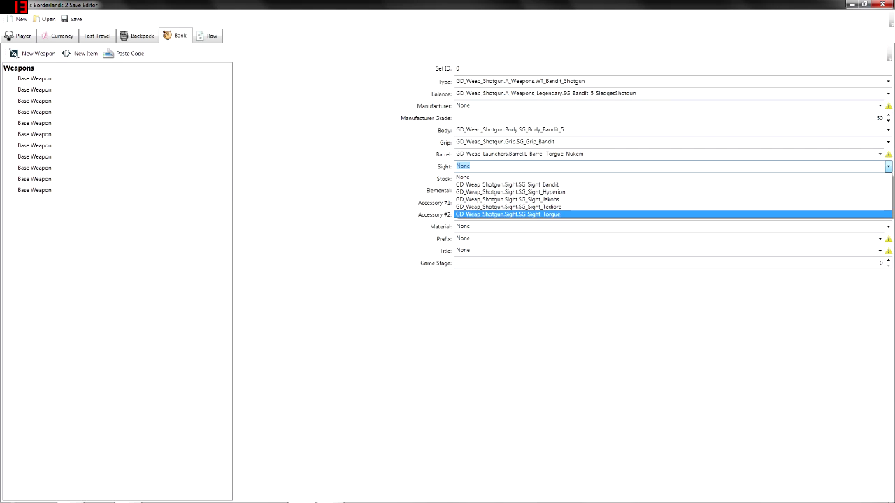
{"action": "key", "text": "Up"}
{"action": "key", "text": "Up"}
{"action": "key", "text": "Up"}
{"action": "key", "text": "Return"}
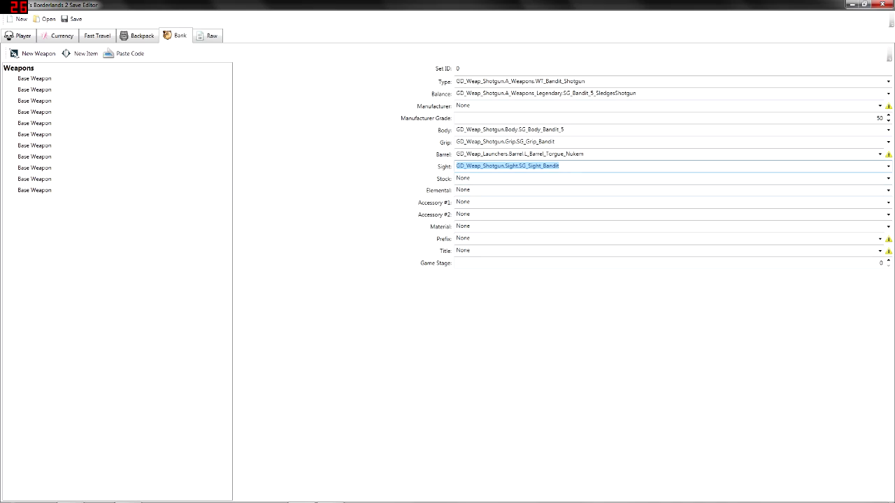
{"action": "key", "text": "alt+Down"}
{"action": "key", "text": "Up"}
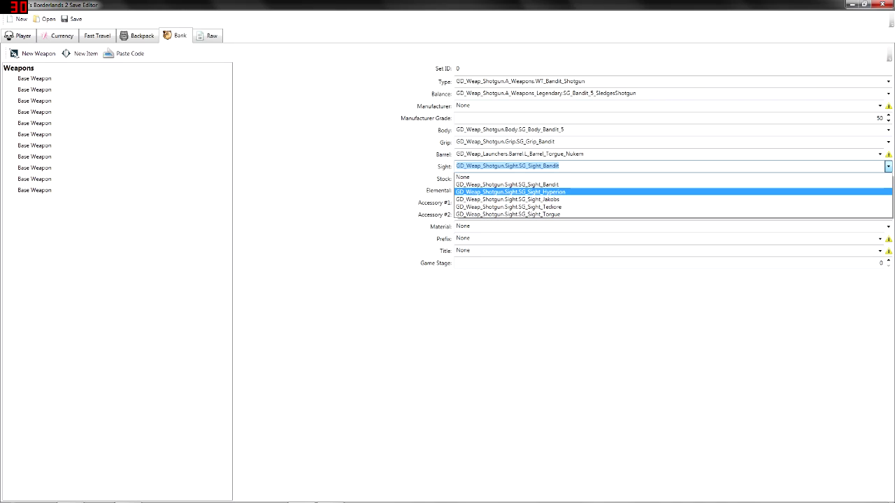
{"action": "key", "text": "Return"}
Set the stock to SG_Stock_Jakobs
{"action": "key", "text": "Tab"}
{"action": "key", "text": "alt+Down"}
{"action": "key", "text": "Down"}
{"action": "key", "text": "Down"}
{"action": "key", "text": "Down"}
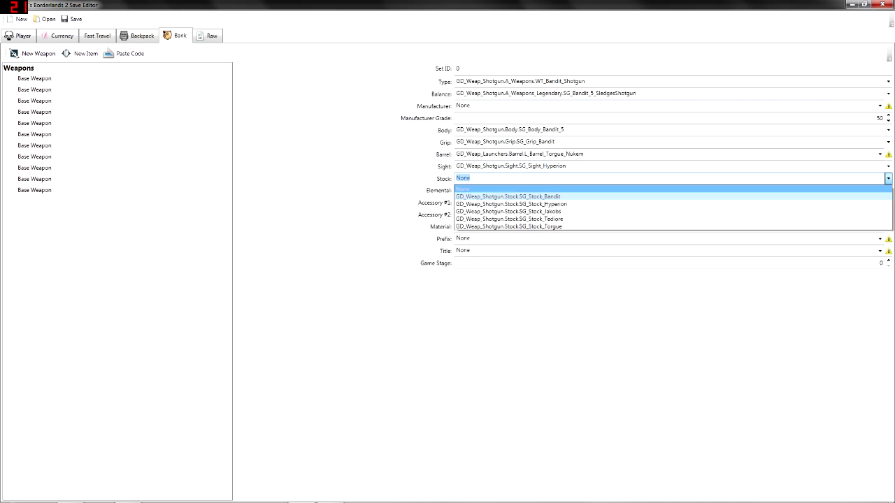
{"action": "key", "text": "Up"}
{"action": "key", "text": "Up"}
{"action": "key", "text": "Up"}
{"action": "key", "text": "Down"}
{"action": "key", "text": "Down"}
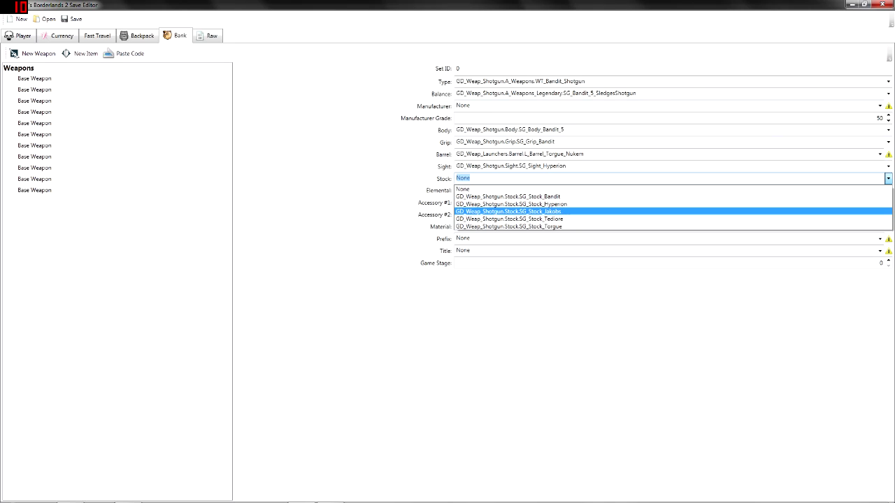
{"action": "key", "text": "Down"}
{"action": "key", "text": "Down"}
{"action": "key", "text": "Up"}
{"action": "key", "text": "Up"}
{"action": "key", "text": "Return"}
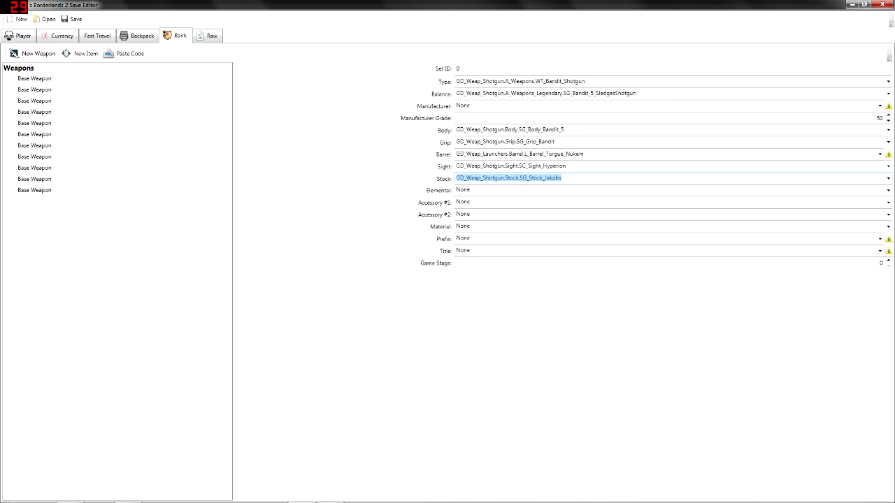
Paste the Torgue Nukem barrel into the Elemental slot
{"action": "key", "text": "Tab"}
{"action": "key", "text": "alt+Down"}
{"action": "key", "text": "Down"}
{"action": "key", "text": "Down"}
{"action": "key", "text": "Down"}
{"action": "key", "text": "Up"}
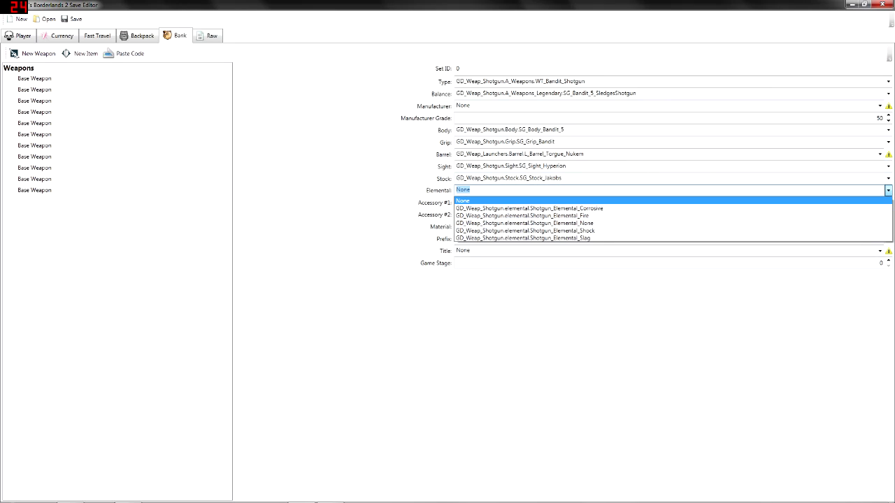
{"action": "key", "text": "Escape"}
{"action": "type", "text": "GD_Weap_Launchers.Barrel.L_Barrel_Torgue_Nukem"}
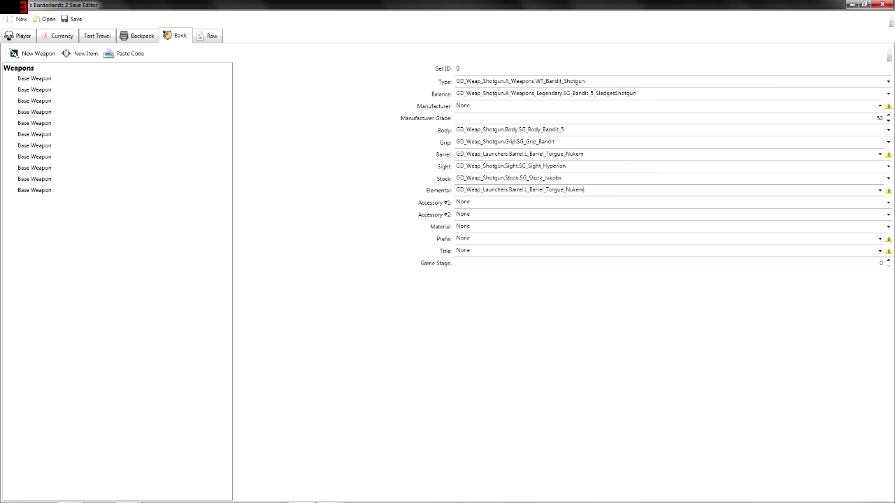
Set Accessory #1 to VerticalGrip and copy that VerticalGrip value into Accessory #2
{"action": "key", "text": "Tab"}
{"action": "key", "text": "alt+Down"}
{"action": "key", "text": "Down"}
{"action": "key", "text": "Down"}
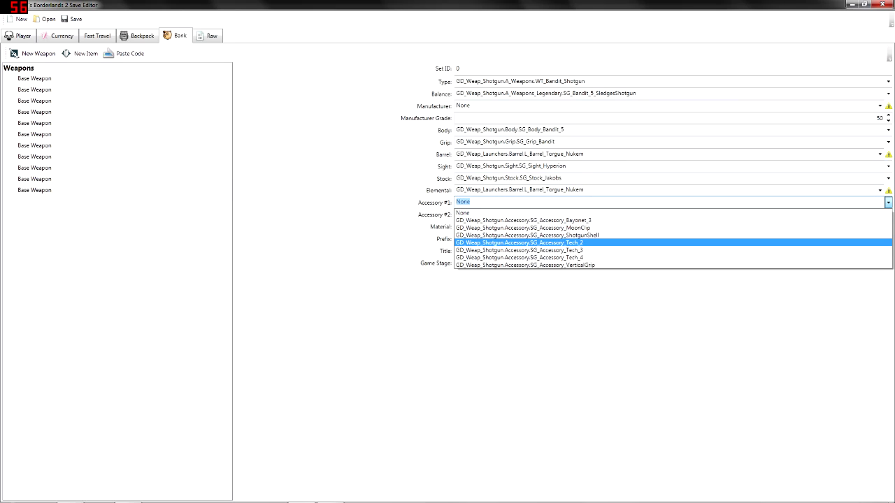
{"action": "key", "text": "Down"}
{"action": "key", "text": "Down"}
{"action": "key", "text": "Down"}
{"action": "key", "text": "Return"}
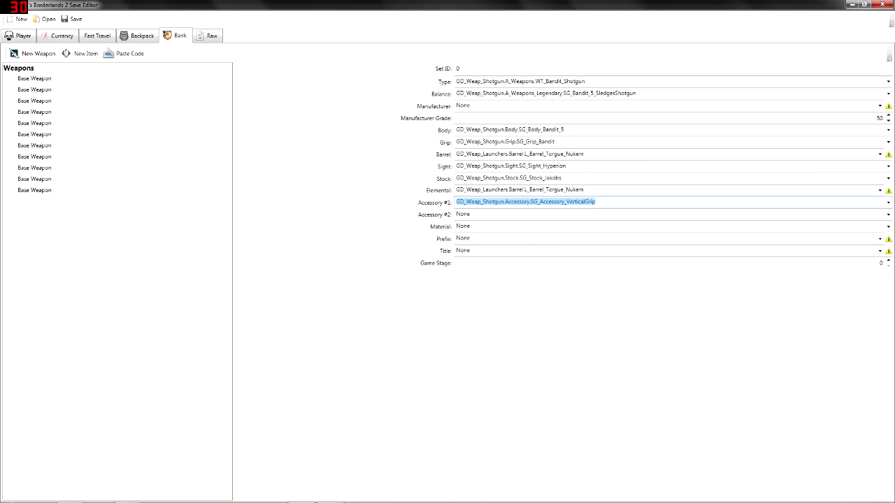
{"action": "key", "text": "Tab"}
{"action": "key", "text": "alt+Down"}
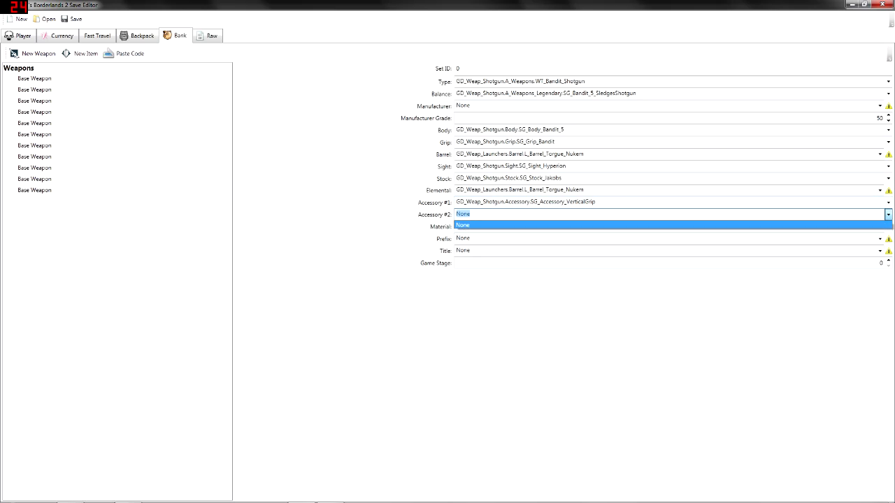
{"action": "key", "text": "Return"}
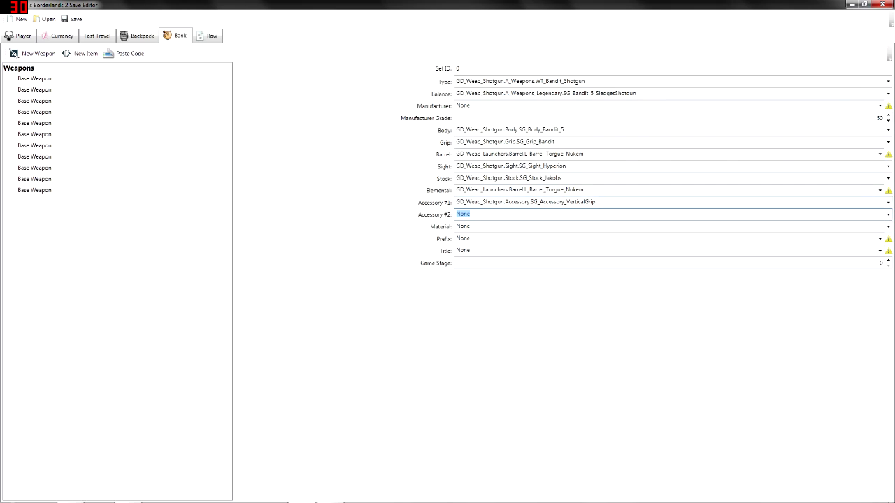
{"action": "key", "text": "shift+Tab"}
{"action": "key", "text": "ctrl+c"}
{"action": "key", "text": "Tab"}
{"action": "key", "text": "ctrl+v"}
Switch Accessory #1 to ShotgunShell and set the Material to Mat_Bandit_5_Legendary
{"action": "left_click", "coordinate": [888, 202]}
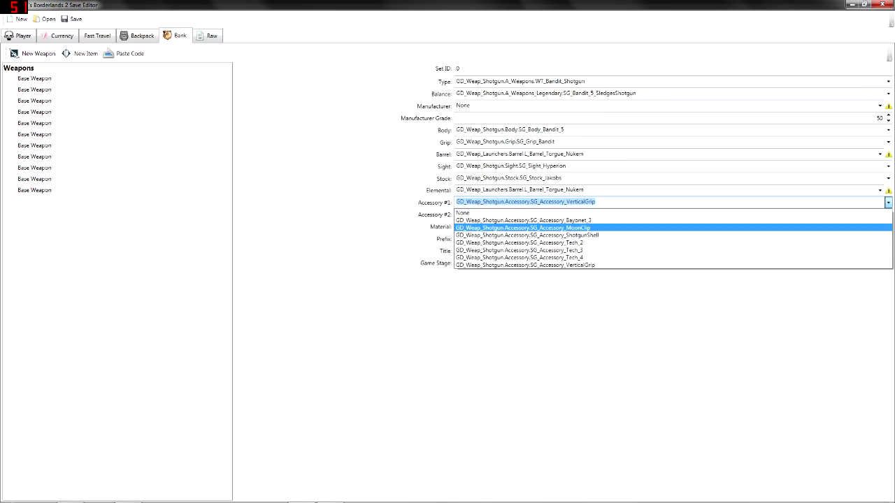
{"action": "key", "text": "Up"}
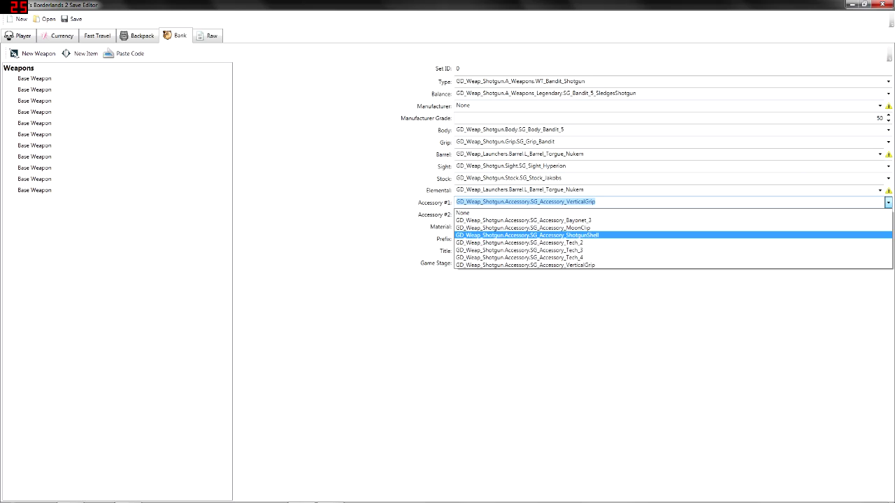
{"action": "key", "text": "Return"}
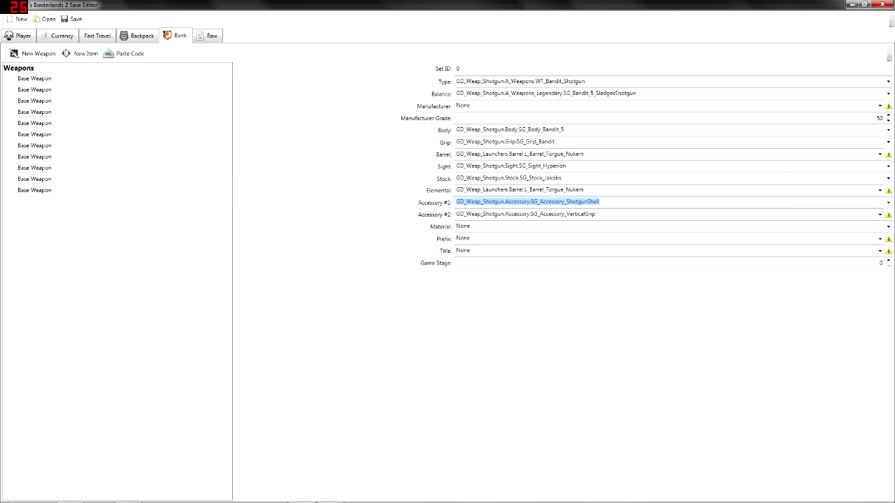
{"action": "left_click", "coordinate": [888, 227]}
{"action": "left_click", "coordinate": [881, 239]}
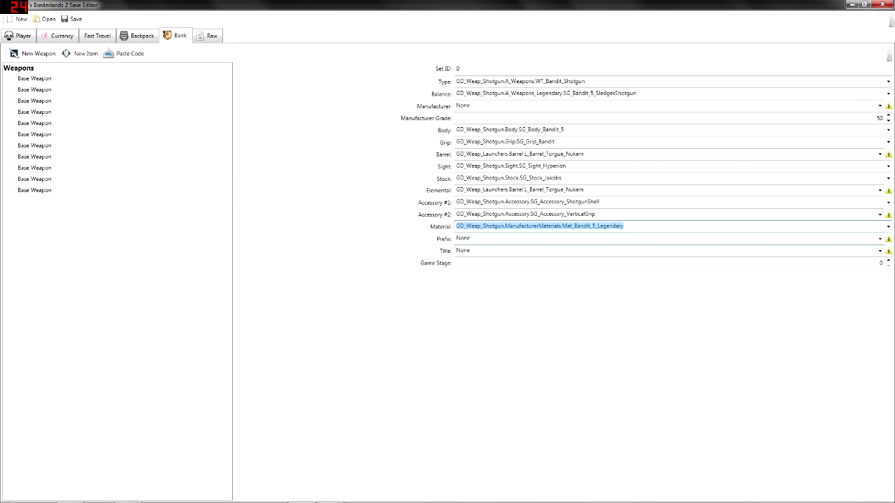
{"action": "left_click", "coordinate": [880, 239]}
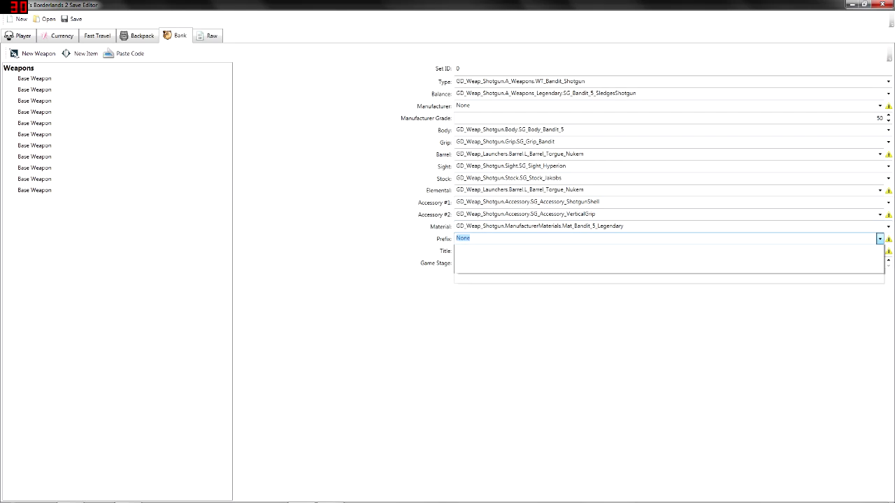
{"action": "left_click", "coordinate": [879, 238]}
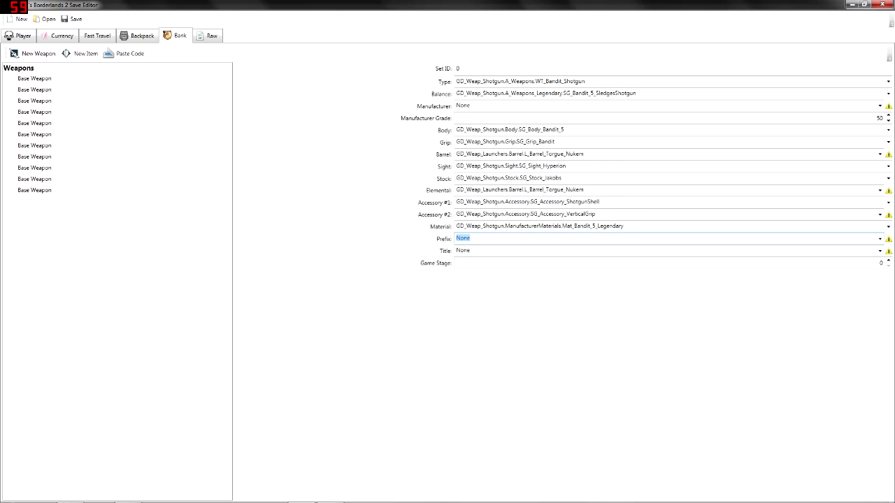
{"action": "left_click", "coordinate": [34, 179]}
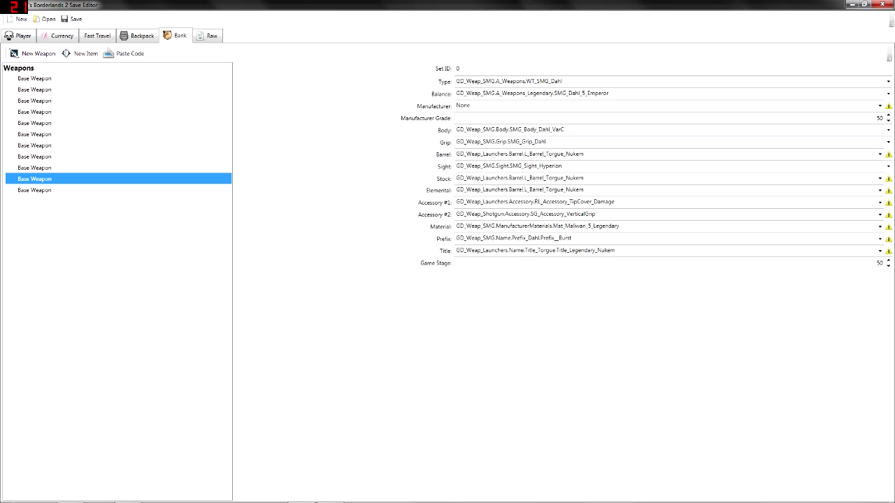
Browse the bank weapons from the 9th up to the first, checking a Prefix value
{"action": "left_click", "coordinate": [34, 168]}
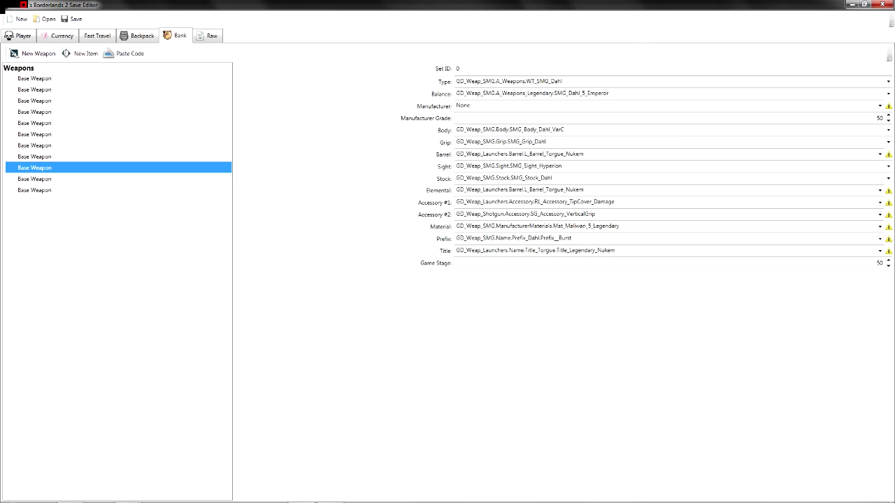
{"action": "left_click", "coordinate": [514, 238]}
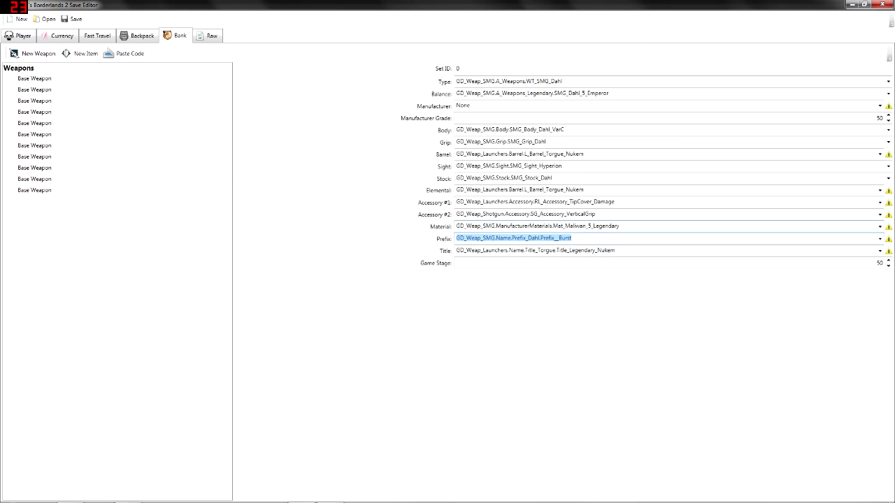
{"action": "left_click", "coordinate": [34, 168]}
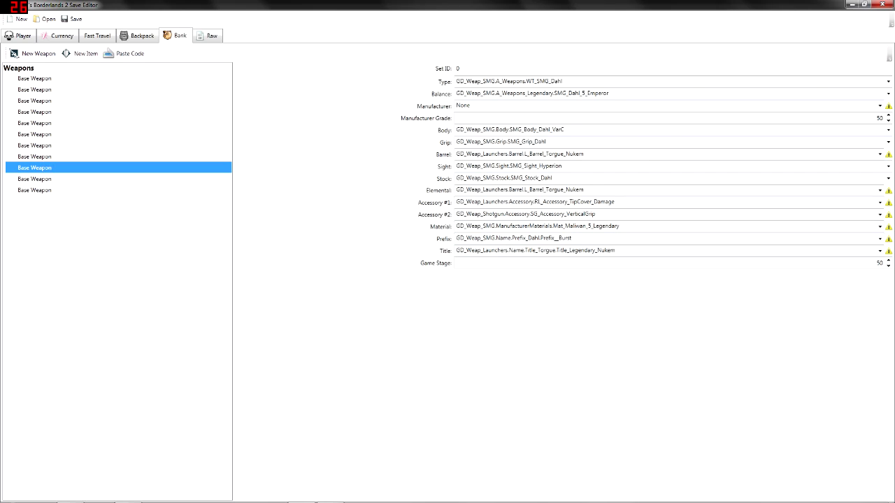
{"action": "left_click", "coordinate": [34, 156]}
{"action": "left_click", "coordinate": [34, 145]}
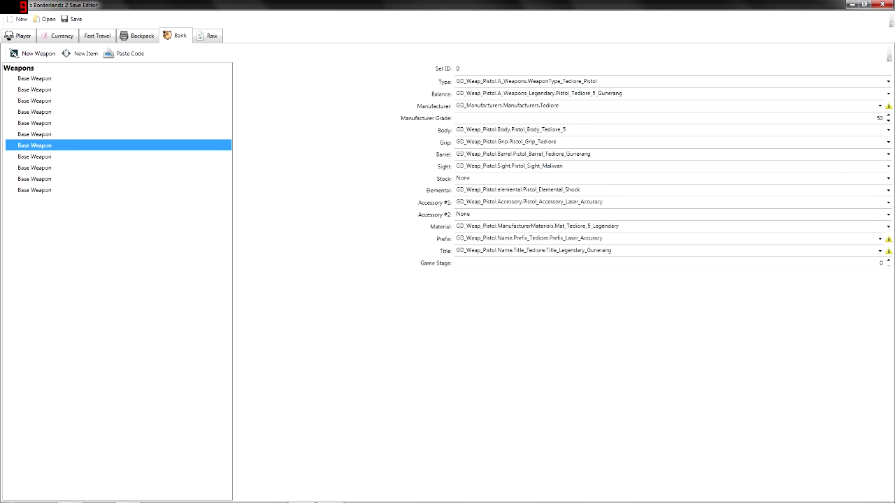
{"action": "left_click", "coordinate": [34, 134]}
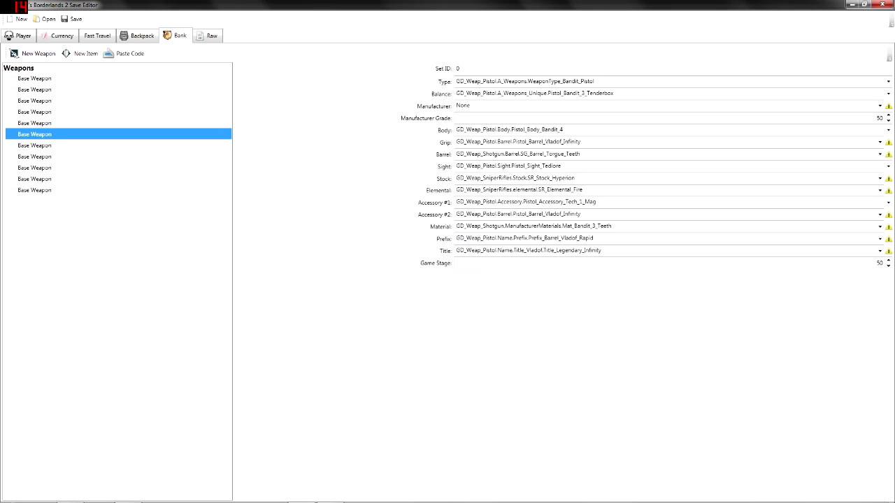
{"action": "left_click", "coordinate": [34, 123]}
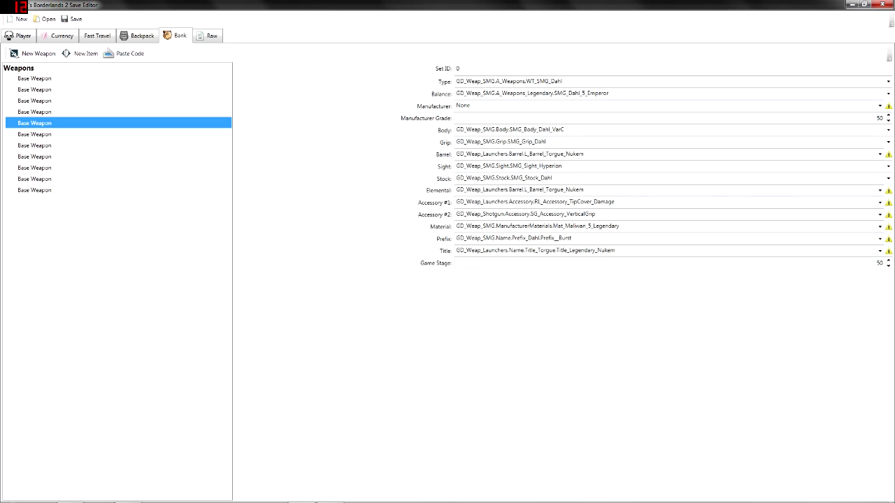
{"action": "left_click", "coordinate": [34, 112]}
{"action": "left_click", "coordinate": [35, 101]}
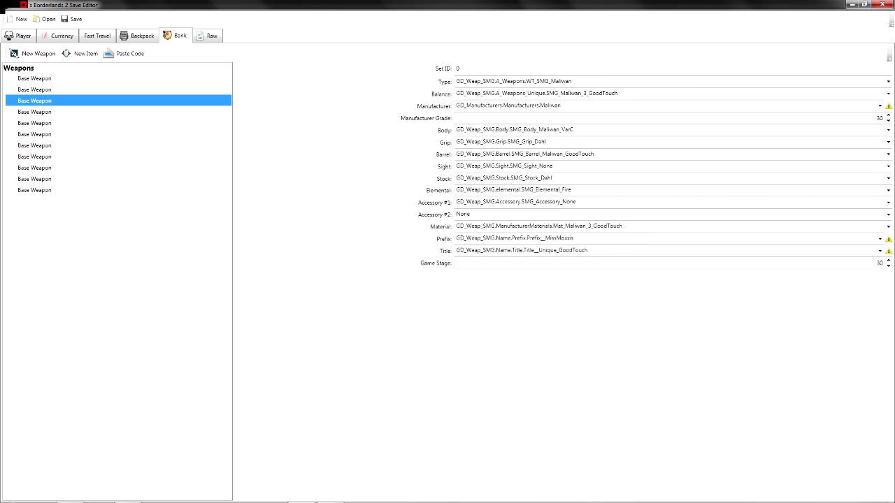
{"action": "left_click", "coordinate": [34, 90]}
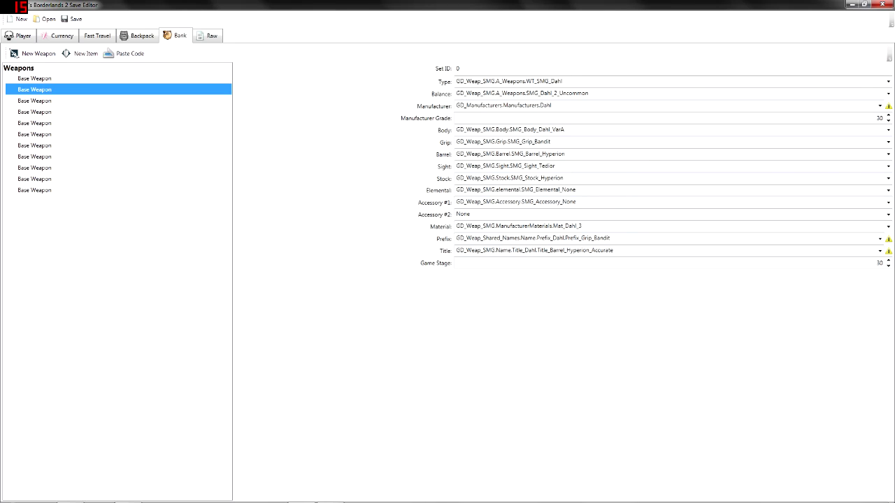
{"action": "left_click", "coordinate": [34, 78]}
Copy the Dahl starter pistol's Crappy prefix from the backpack, then reselect the bank shotgun
{"action": "left_click", "coordinate": [139, 36]}
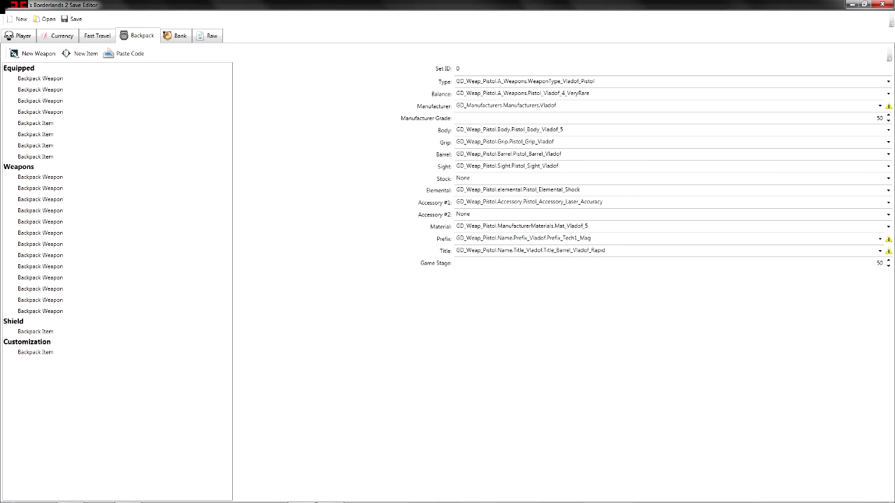
{"action": "left_click", "coordinate": [40, 177]}
{"action": "left_click", "coordinate": [39, 188]}
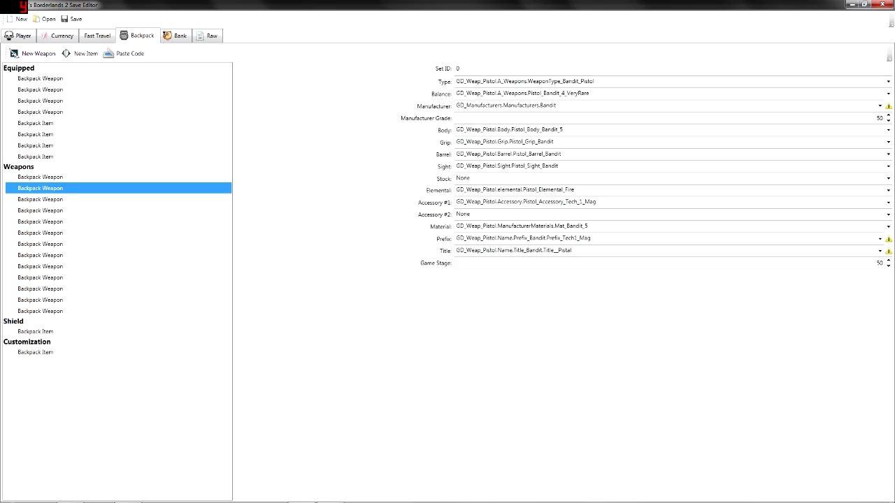
{"action": "left_click", "coordinate": [40, 200]}
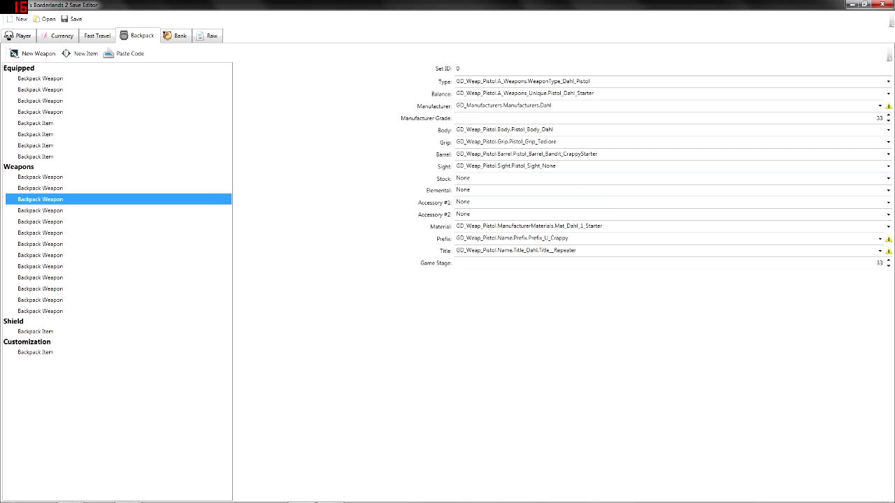
{"action": "left_click", "coordinate": [40, 210]}
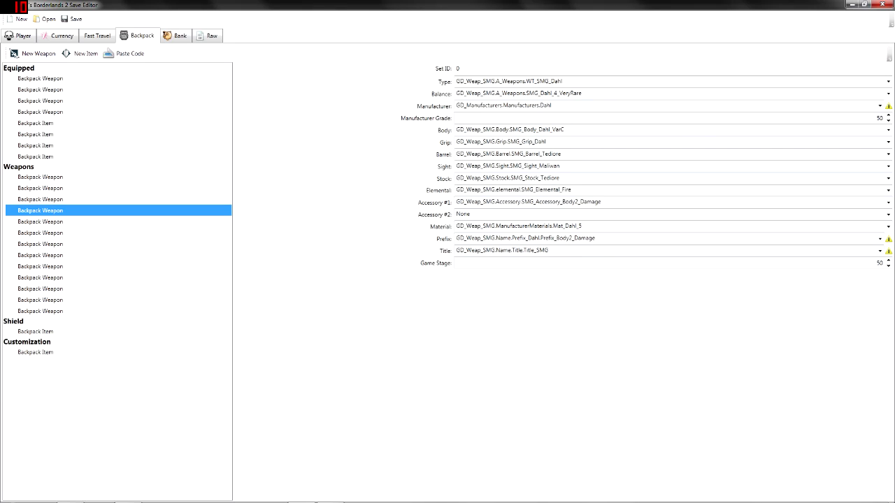
{"action": "left_click", "coordinate": [40, 199]}
{"action": "left_click", "coordinate": [512, 238]}
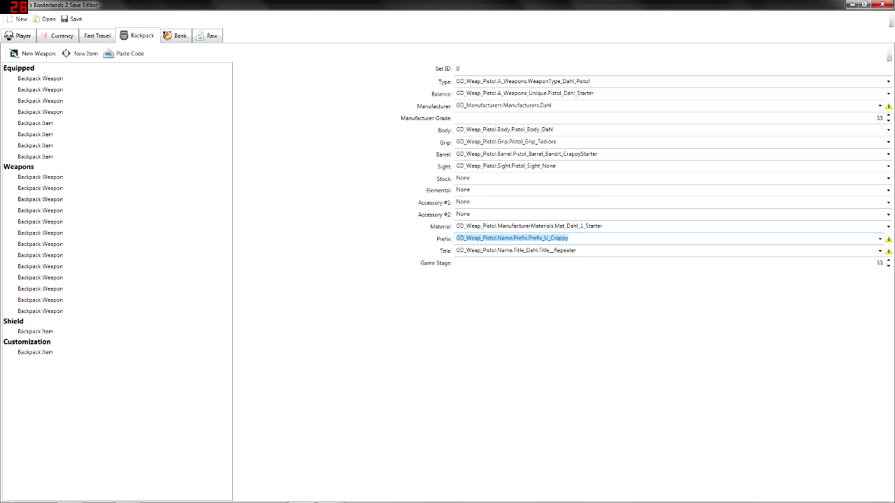
{"action": "key", "text": "ctrl+Tab"}
{"action": "left_click", "coordinate": [35, 189]}
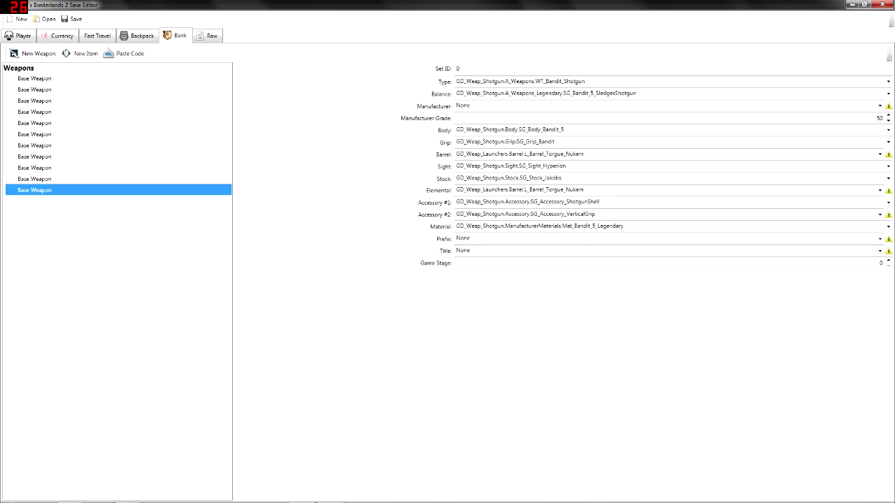
Paste the Crappy prefix onto the bank shotgun and copy the Dahl pistol's title
{"action": "left_click", "coordinate": [490, 238]}
{"action": "key", "text": "ctrl+v"}
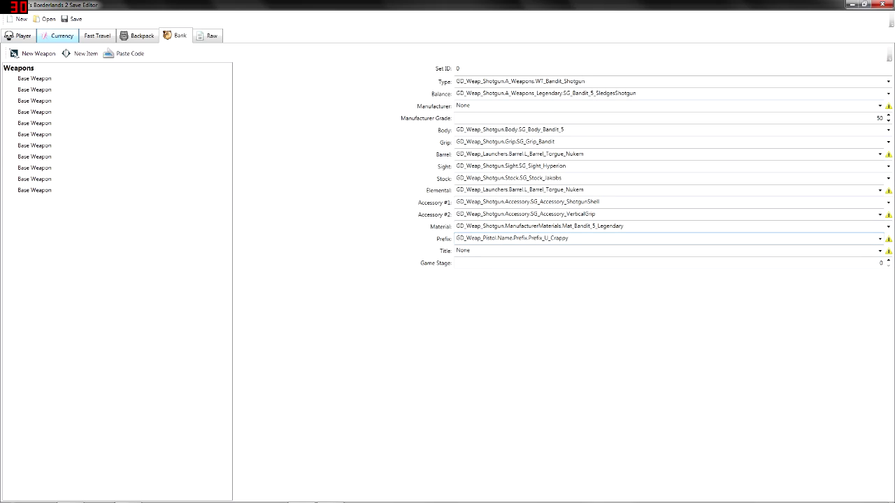
{"action": "key", "text": "ctrl+shift+Tab"}
{"action": "left_click", "coordinate": [39, 200]}
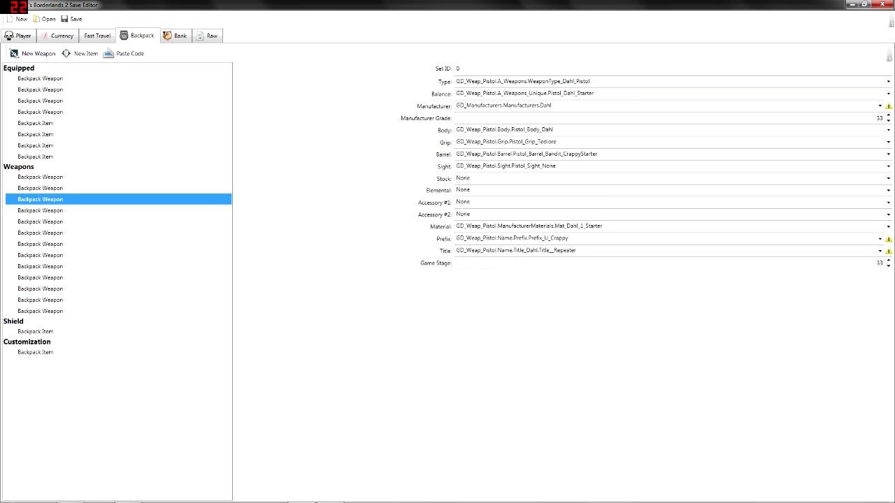
{"action": "key", "text": "Tab"}
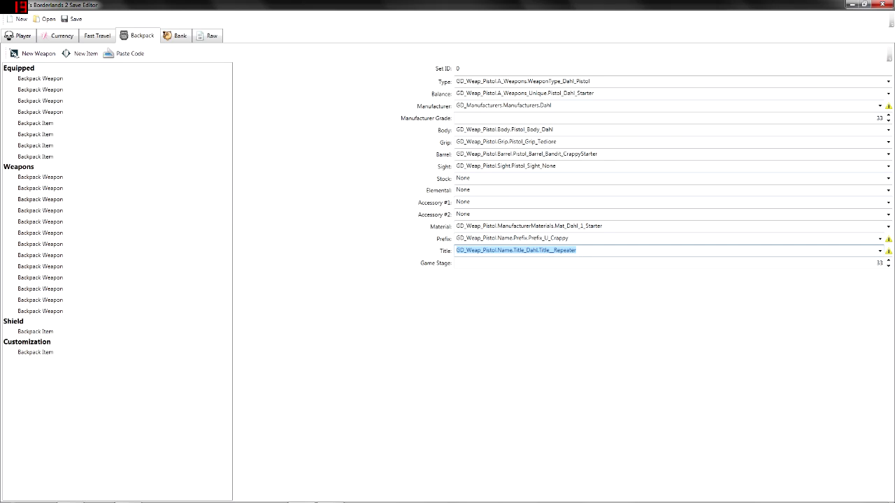
{"action": "key", "text": "ctrl+Tab"}
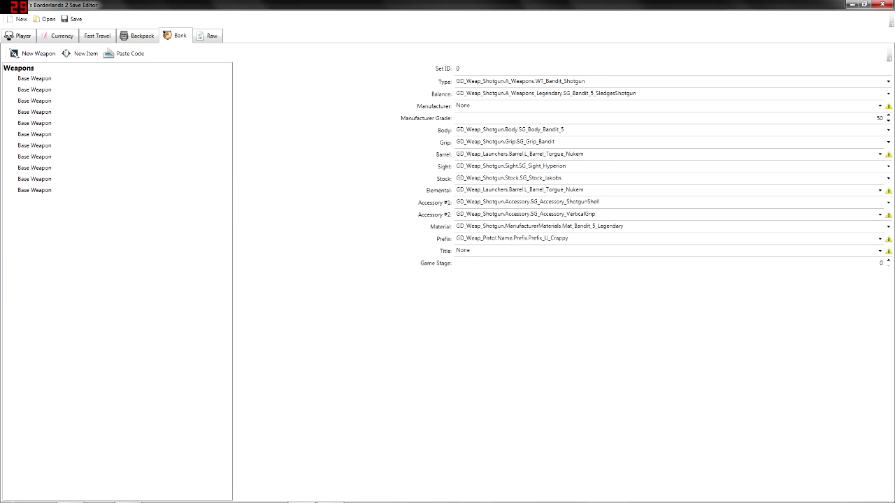
Give the shotgun the Dahl Repeater title and game stage 50, then view the backpack
{"action": "left_click", "coordinate": [34, 190]}
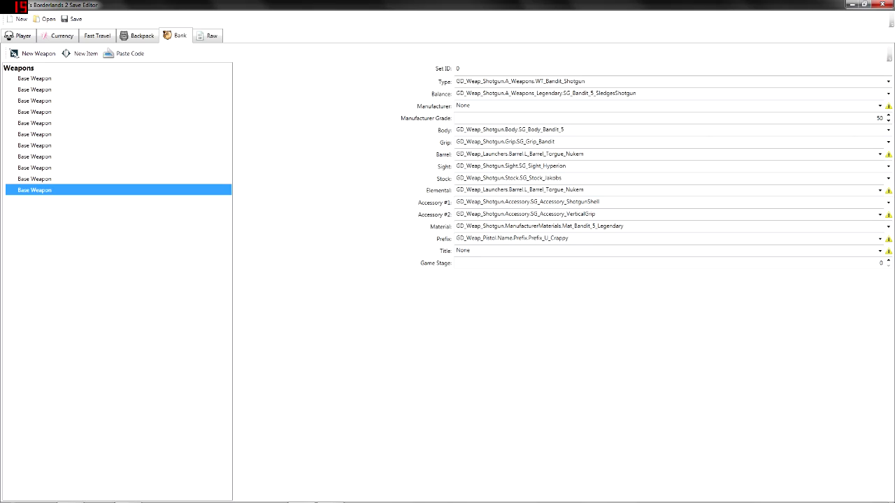
{"action": "key", "text": "Tab"}
{"action": "key", "text": "Down"}
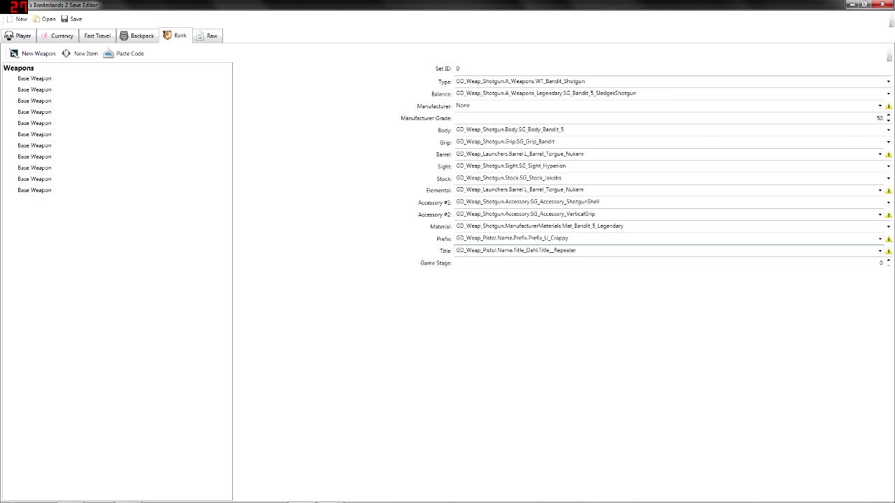
{"action": "left_click", "coordinate": [888, 260]}
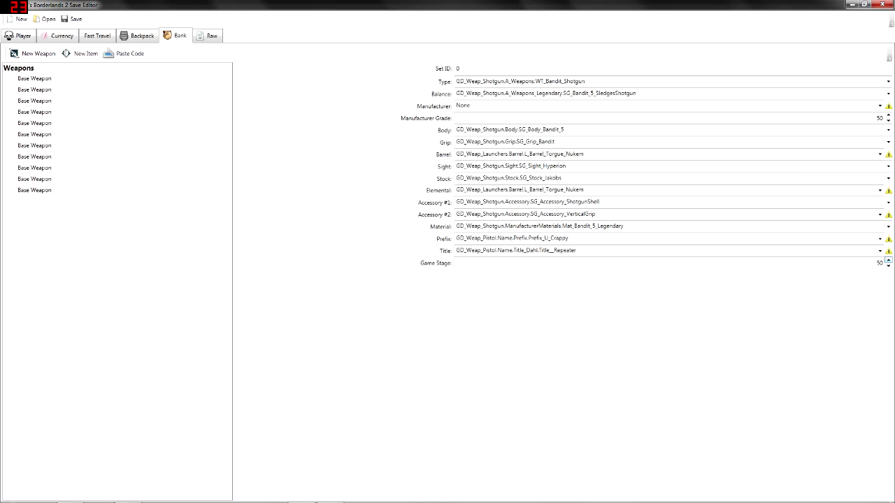
{"action": "left_click", "coordinate": [138, 35]}
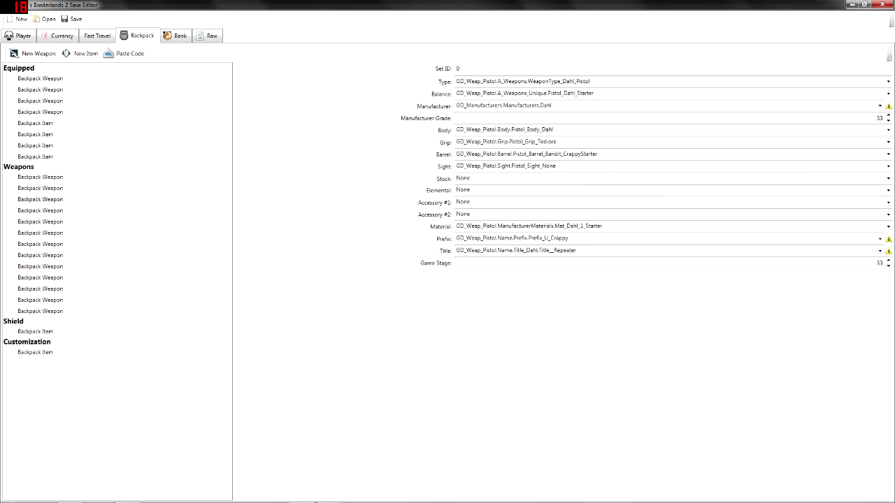
Check the first equipped weapon's actions, then browse the Raw property grid from ExpLevel 50
{"action": "left_click", "coordinate": [39, 78]}
{"action": "right_click", "coordinate": [38, 79]}
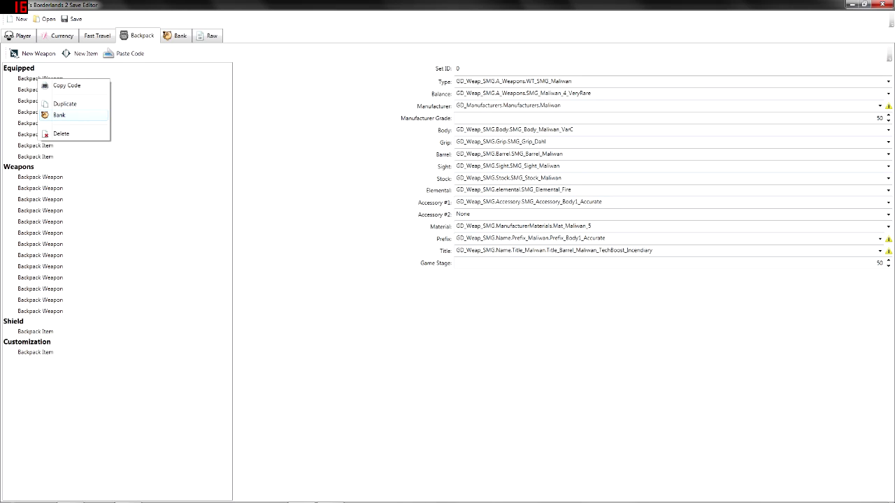
{"action": "left_click", "coordinate": [176, 36]}
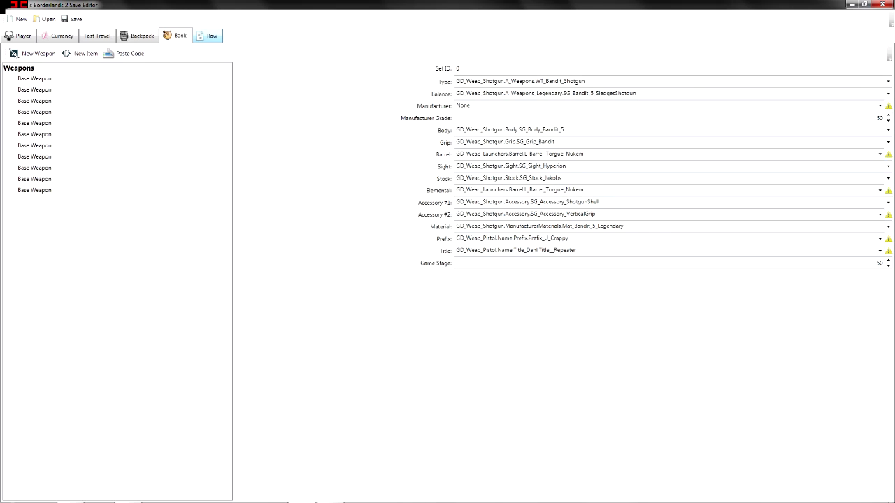
{"action": "left_click", "coordinate": [210, 36]}
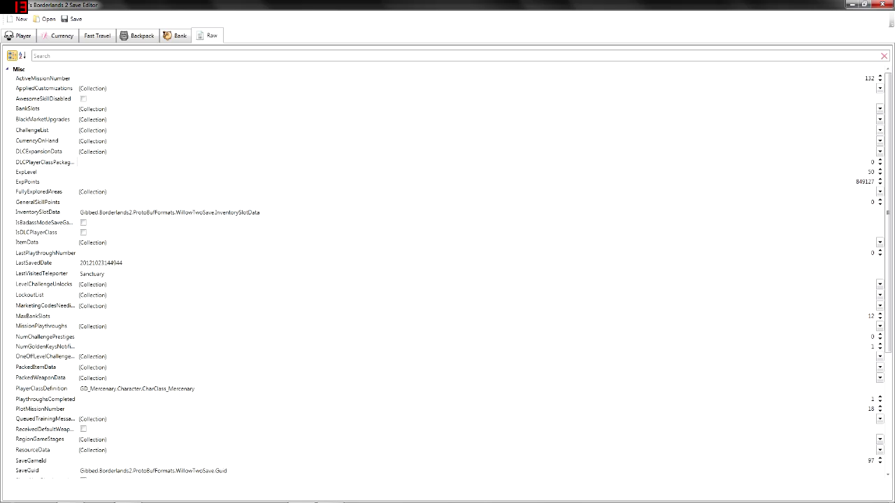
{"action": "left_click", "coordinate": [868, 172]}
{"action": "scroll", "coordinate": [448, 273], "scroll_direction": "down", "scroll_amount": 5}
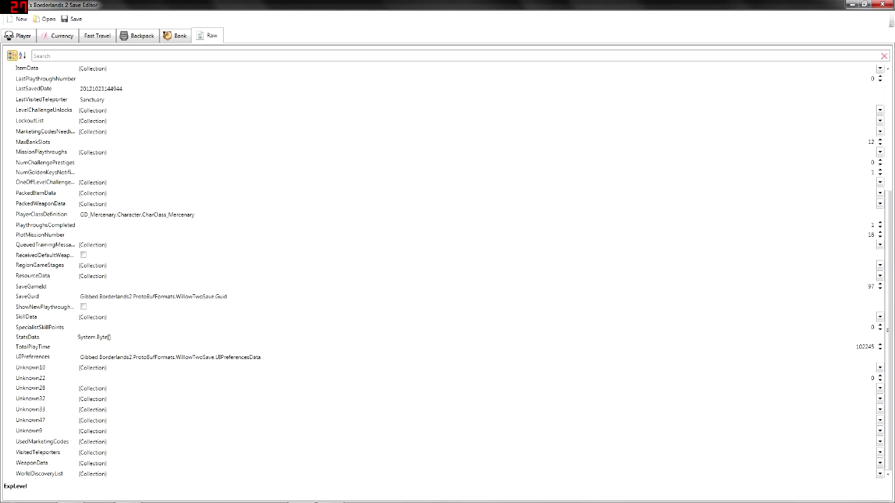
{"action": "scroll", "coordinate": [448, 273], "scroll_direction": "up", "scroll_amount": 5}
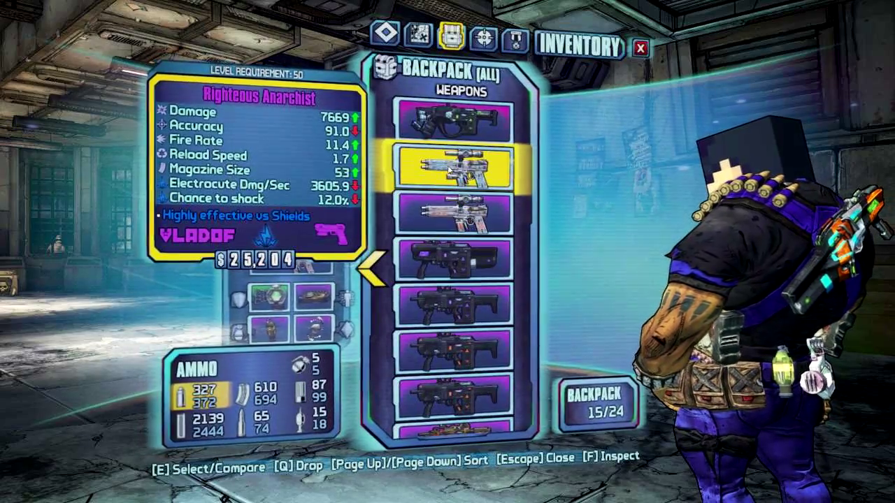
Equip the Righteous Anarchist in the empty weapon slot and return to play
{"action": "left_click", "coordinate": [456, 171]}
{"action": "left_click", "coordinate": [446, 227]}
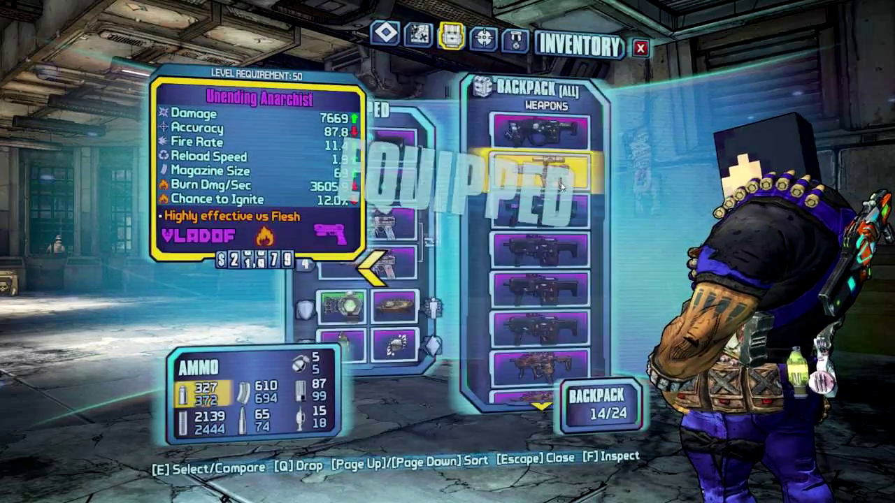
{"action": "scroll", "coordinate": [454, 392], "scroll_direction": "down", "scroll_amount": 5}
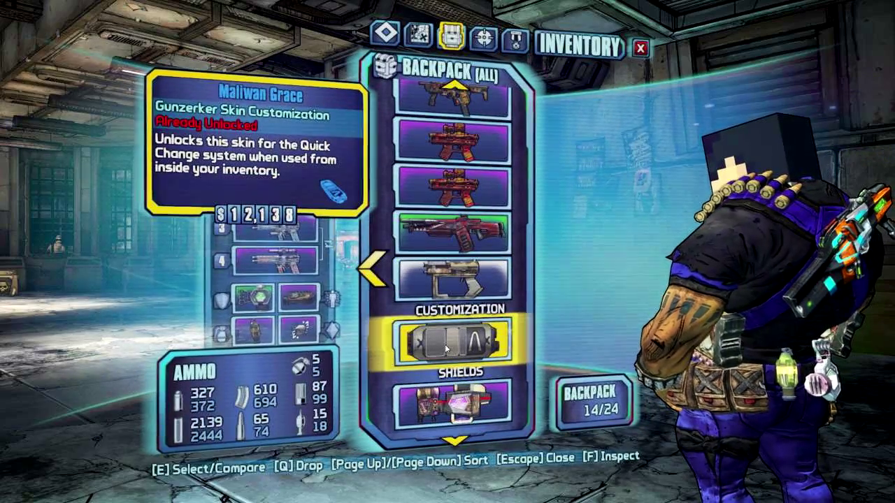
{"action": "scroll", "coordinate": [445, 344], "scroll_direction": "down", "scroll_amount": 4}
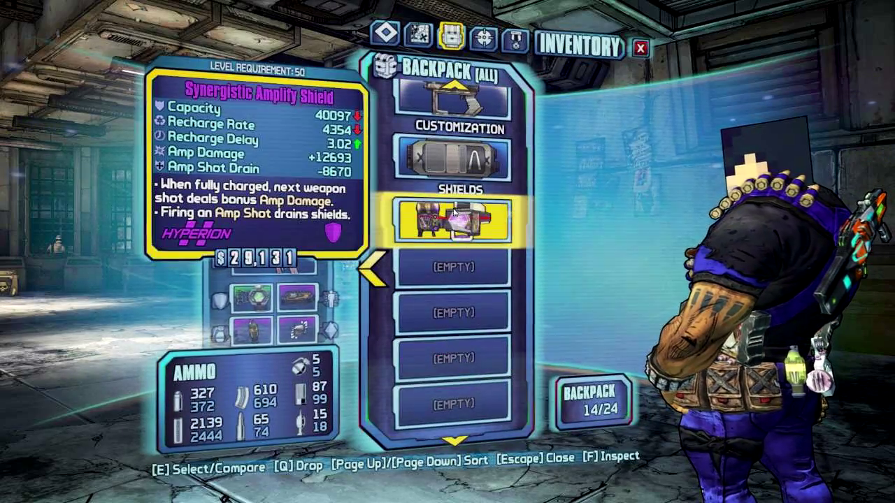
{"action": "scroll", "coordinate": [447, 175], "scroll_direction": "up", "scroll_amount": 2}
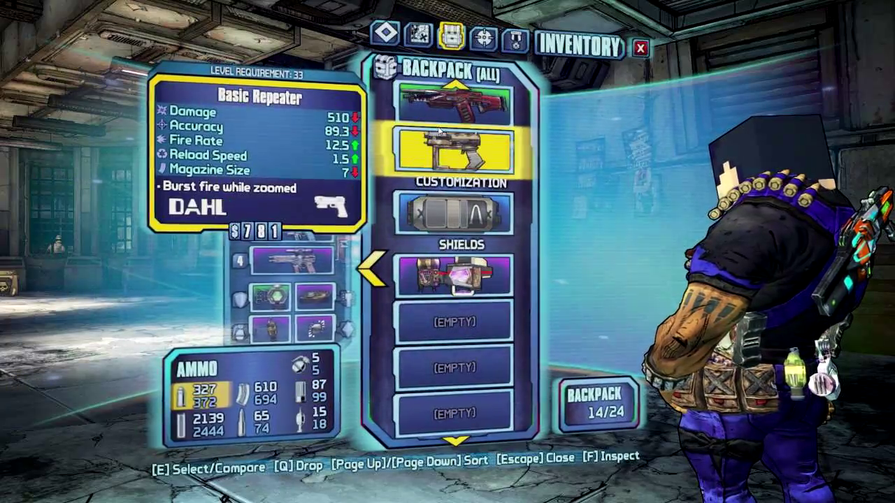
{"action": "scroll", "coordinate": [439, 130], "scroll_direction": "up", "scroll_amount": 4}
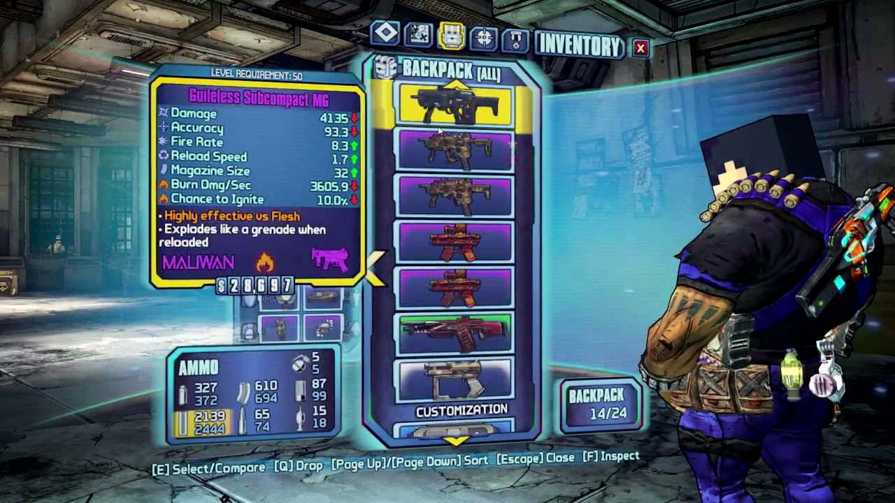
{"action": "key", "text": "Escape"}
Walk through Sanctuary into Crimson Raiders HQ, up to the bank vault, and open it
{"action": "key", "text": "w"}
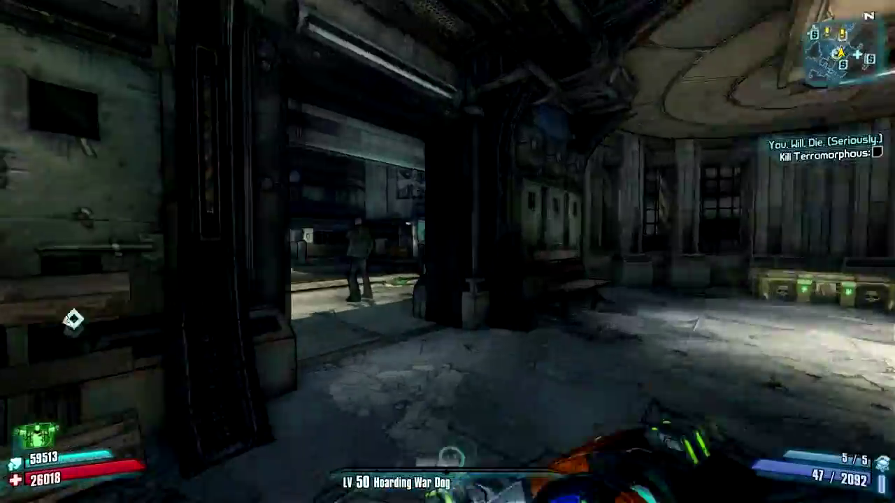
{"action": "key", "text": "w"}
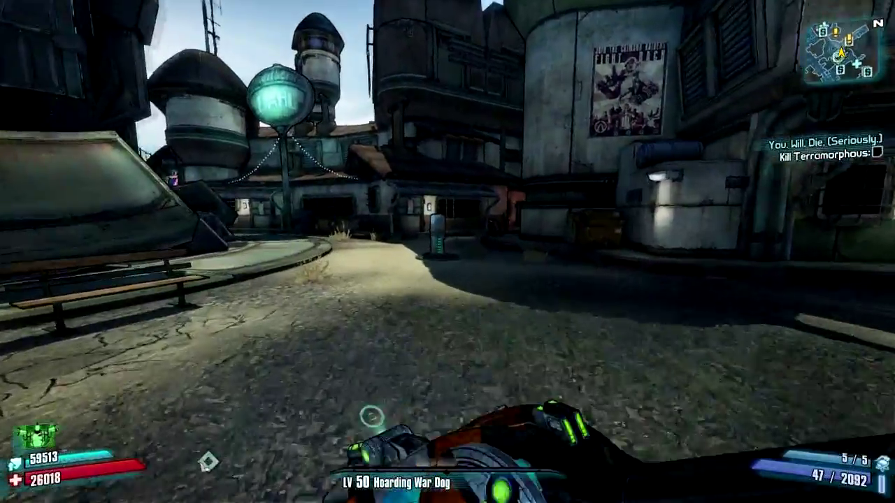
{"action": "key", "text": "w"}
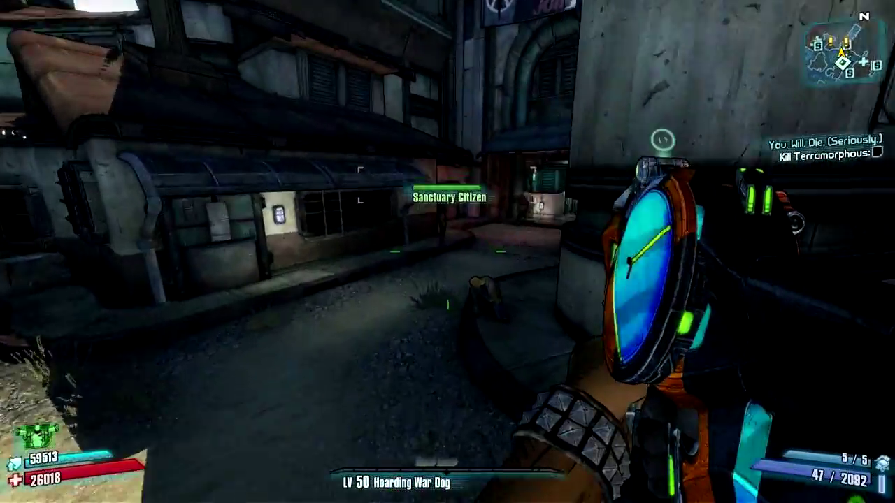
{"action": "key", "text": "w"}
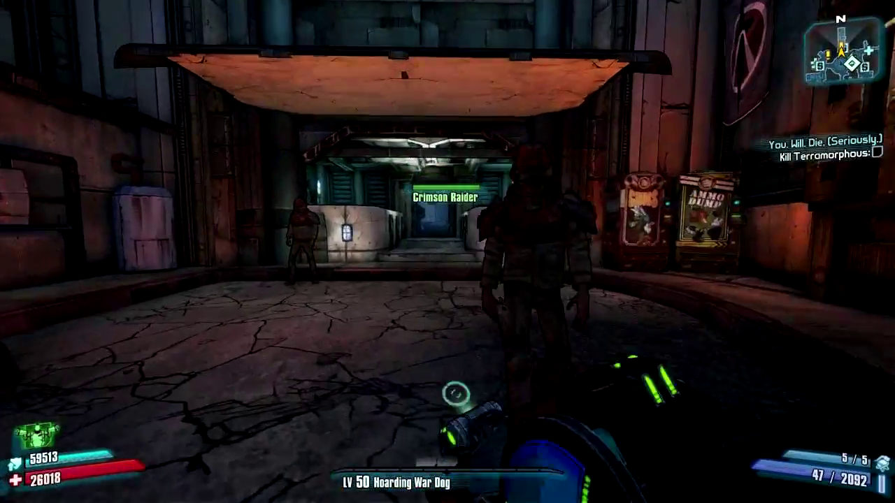
{"action": "key", "text": "w"}
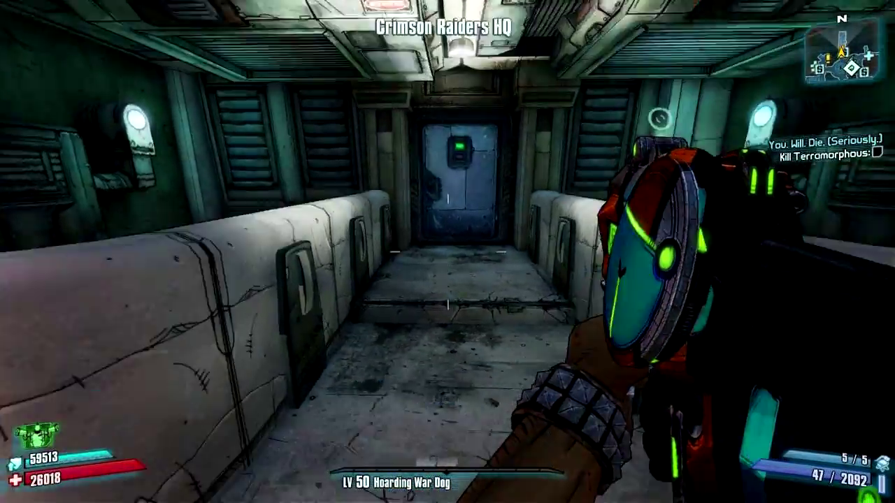
{"action": "key", "text": "w"}
{"action": "key", "text": "e"}
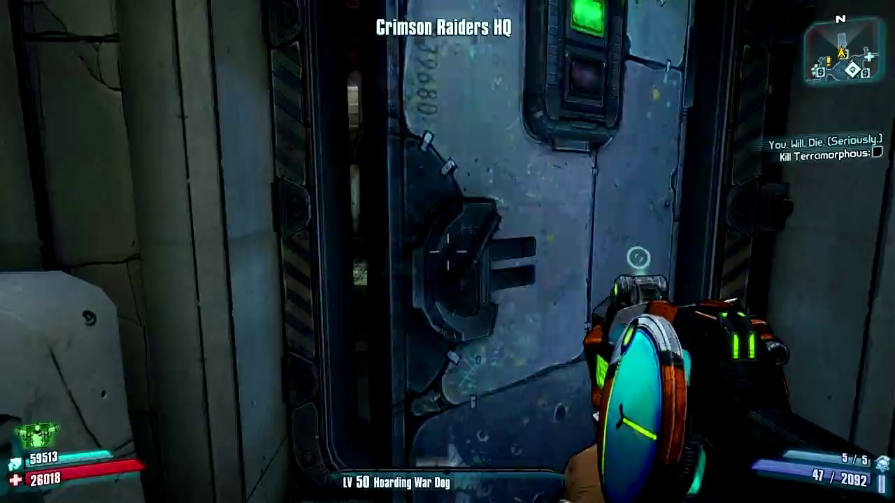
{"action": "key", "text": "w"}
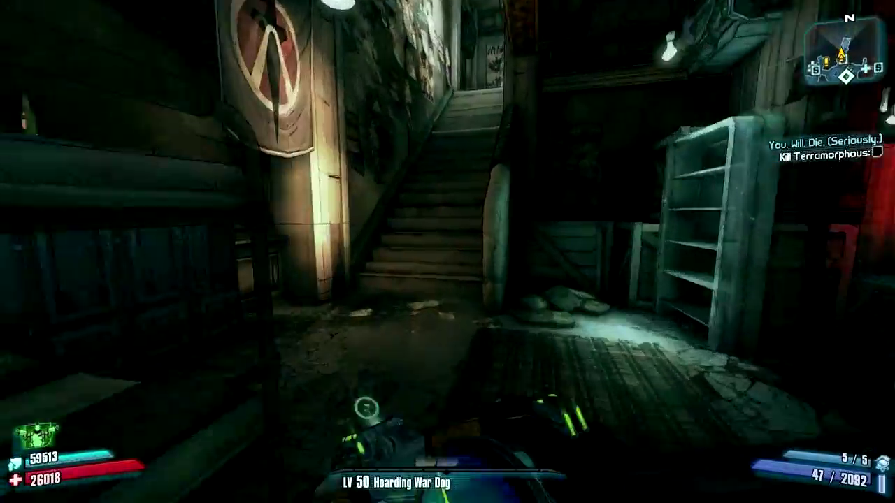
{"action": "key", "text": "w"}
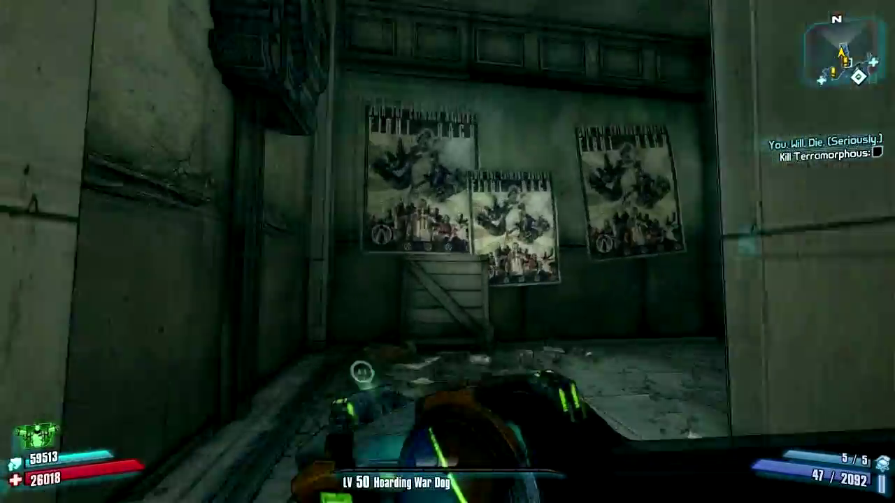
{"action": "key", "text": "w"}
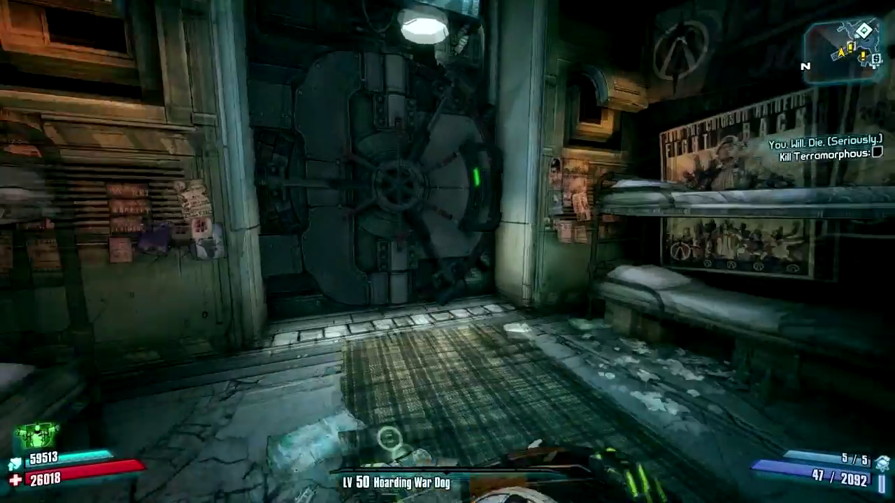
{"action": "key", "text": "e"}
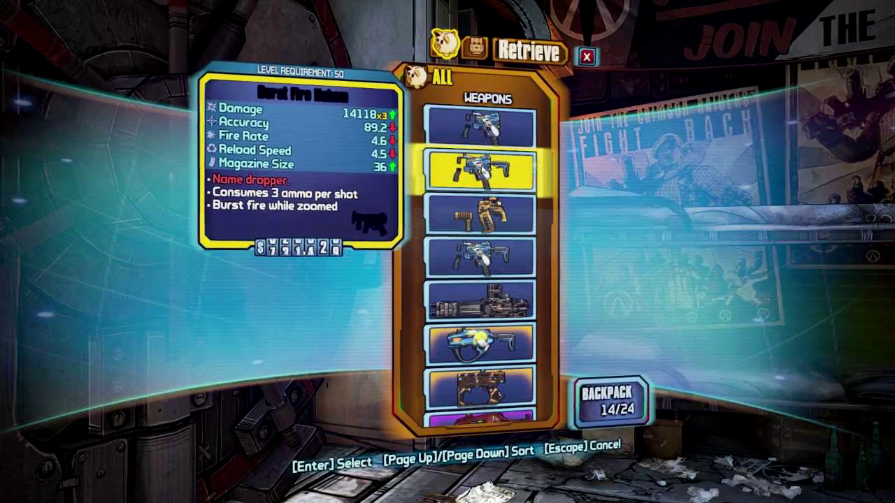
Swap the 18142-damage Emperor SMG from the bank into the backpack
{"action": "left_click", "coordinate": [482, 130]}
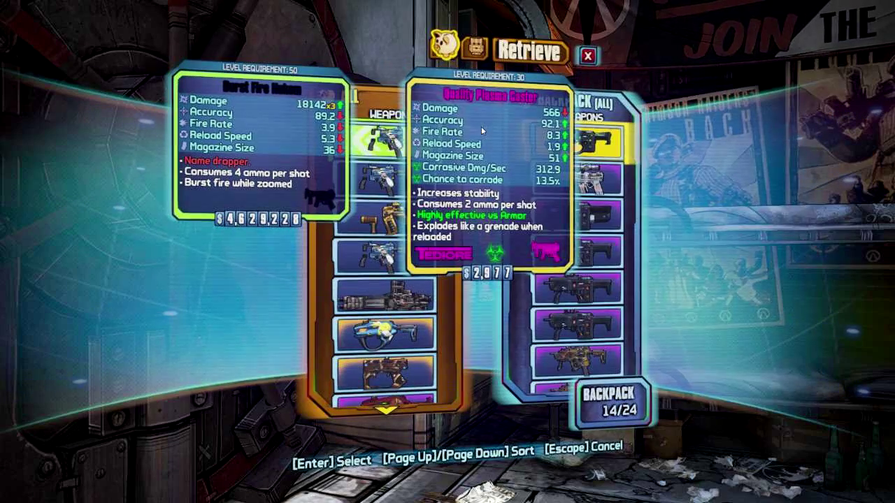
{"action": "left_click", "coordinate": [605, 169]}
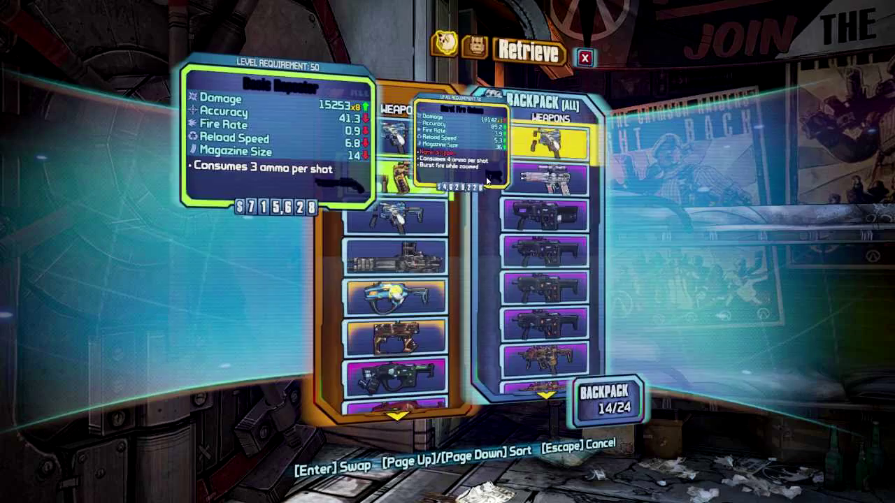
{"action": "left_click", "coordinate": [490, 183]}
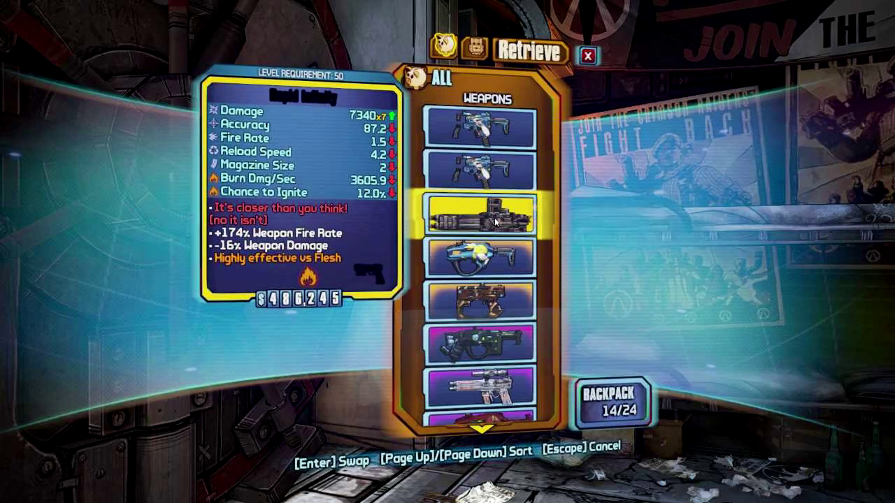
{"action": "scroll", "coordinate": [492, 247], "scroll_direction": "down", "scroll_amount": 2}
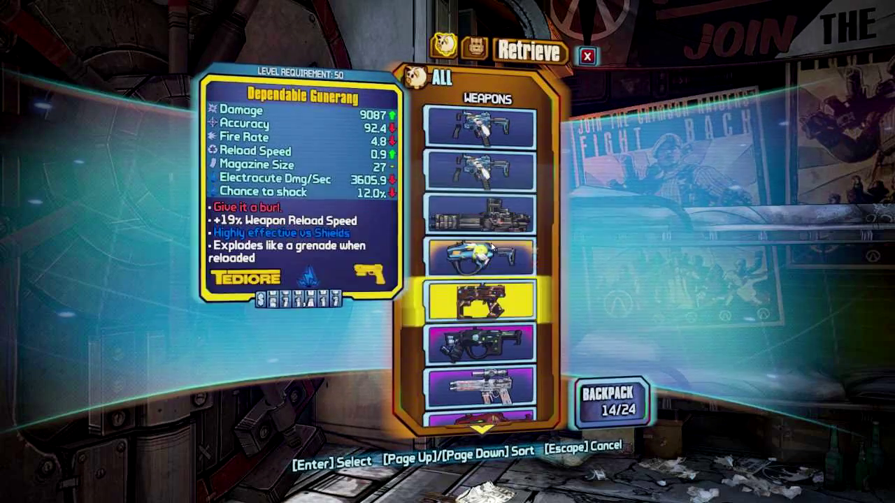
{"action": "scroll", "coordinate": [492, 247], "scroll_direction": "down", "scroll_amount": 7}
{"action": "scroll", "coordinate": [501, 255], "scroll_direction": "up", "scroll_amount": 5}
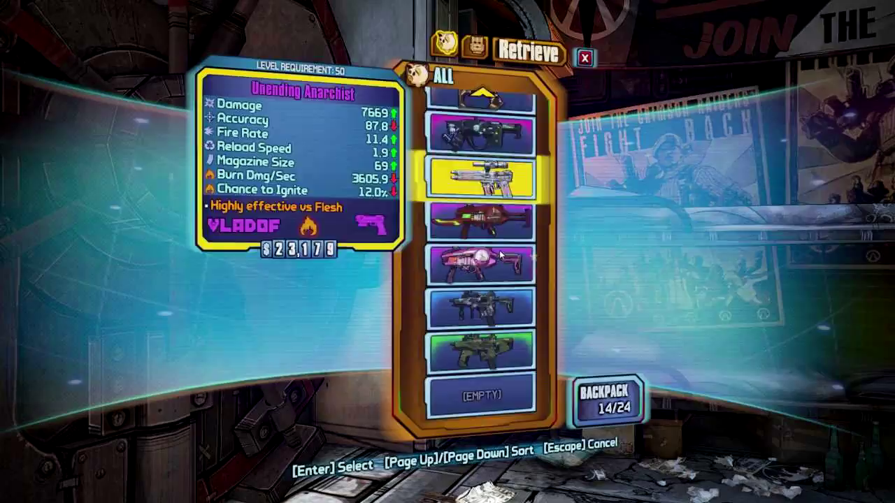
{"action": "scroll", "coordinate": [500, 255], "scroll_direction": "up", "scroll_amount": 6}
{"action": "key", "text": "Escape"}
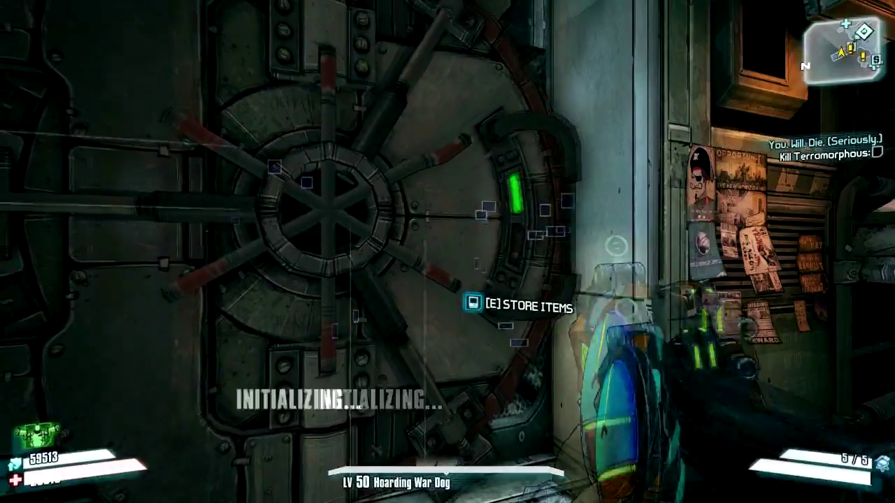
Equip the Emperor SMG in slot 1 and the 15253-damage gun from the backpack
{"action": "key", "text": "i"}
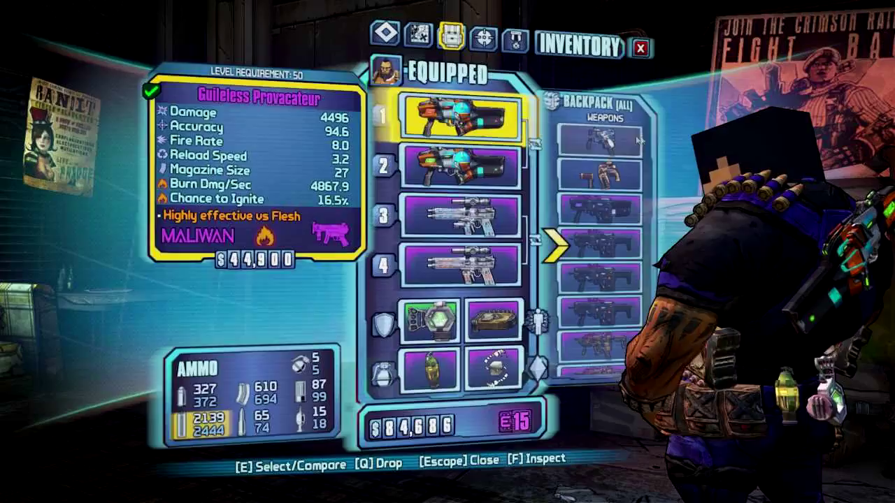
{"action": "left_click", "coordinate": [604, 140]}
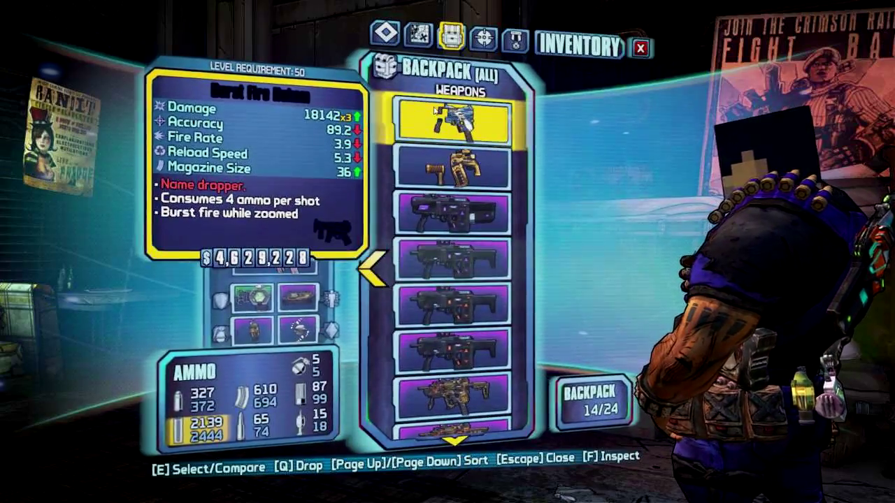
{"action": "left_click", "coordinate": [439, 128]}
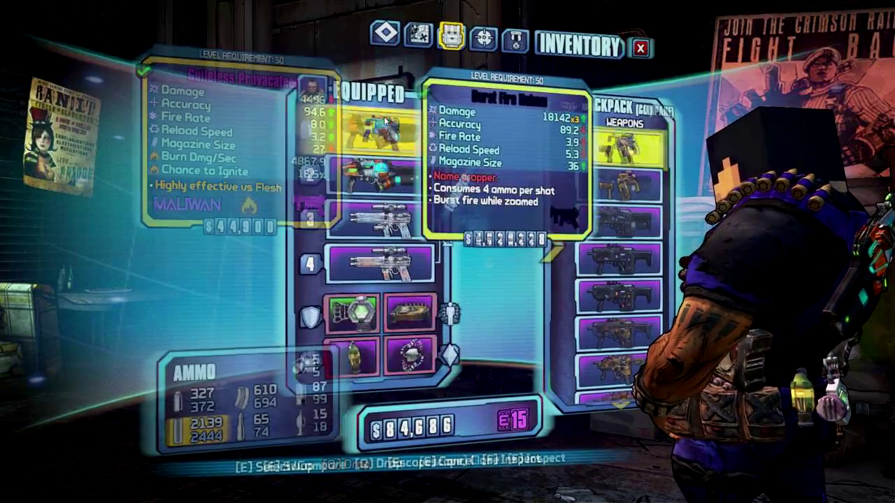
{"action": "left_click", "coordinate": [385, 122]}
{"action": "left_click", "coordinate": [400, 169]}
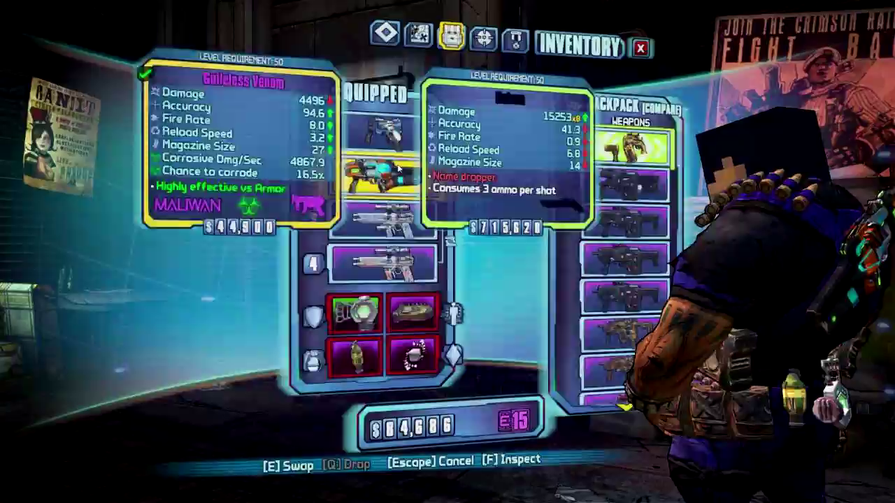
{"action": "left_click", "coordinate": [398, 169]}
{"action": "key", "text": "Escape"}
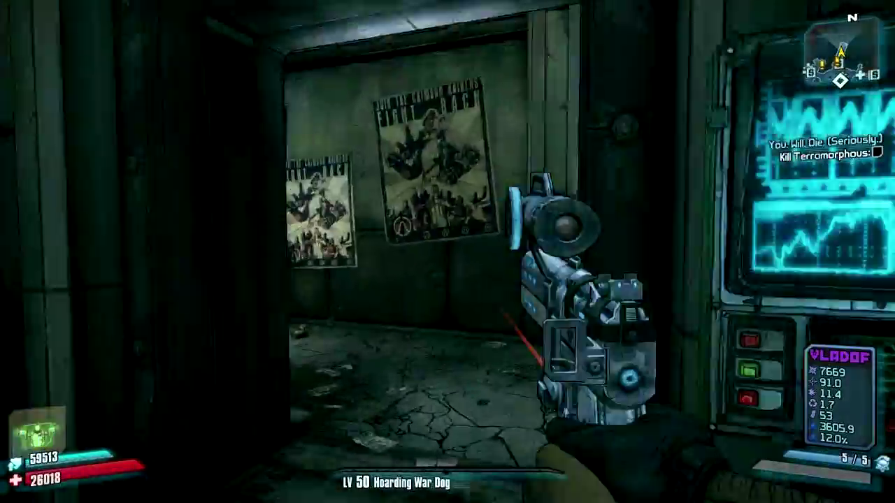
Switch to the blue gun, walk into the Sanctuary plaza, and fire rockets at the tower
{"action": "scroll", "coordinate": [448, 252], "scroll_direction": "down", "scroll_amount": 1}
{"action": "scroll", "coordinate": [447, 251], "scroll_direction": "down", "scroll_amount": 1}
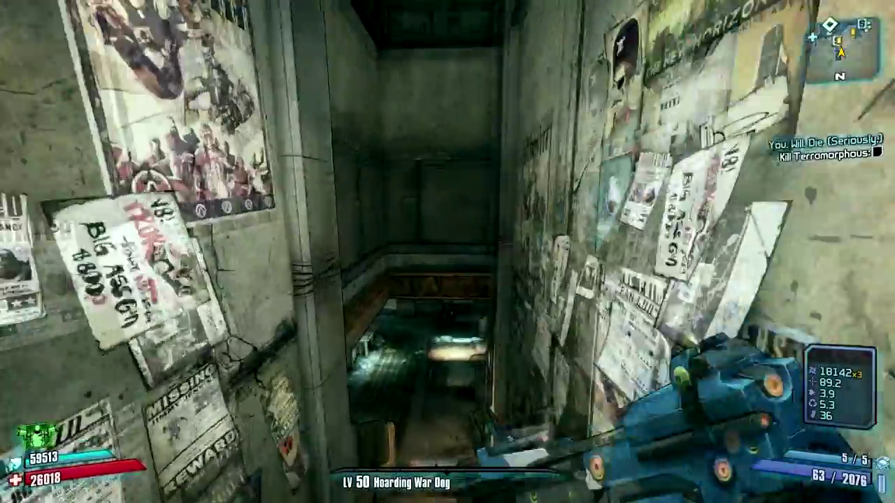
{"action": "key", "text": "w"}
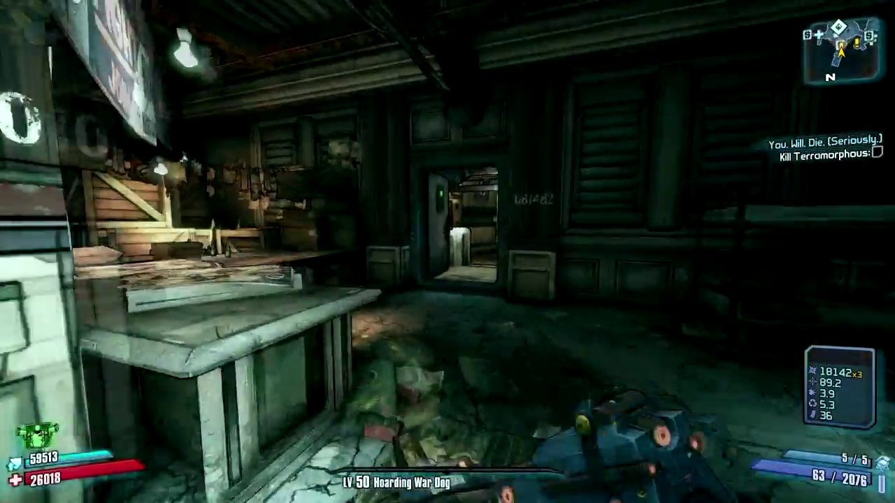
{"action": "key", "text": "w"}
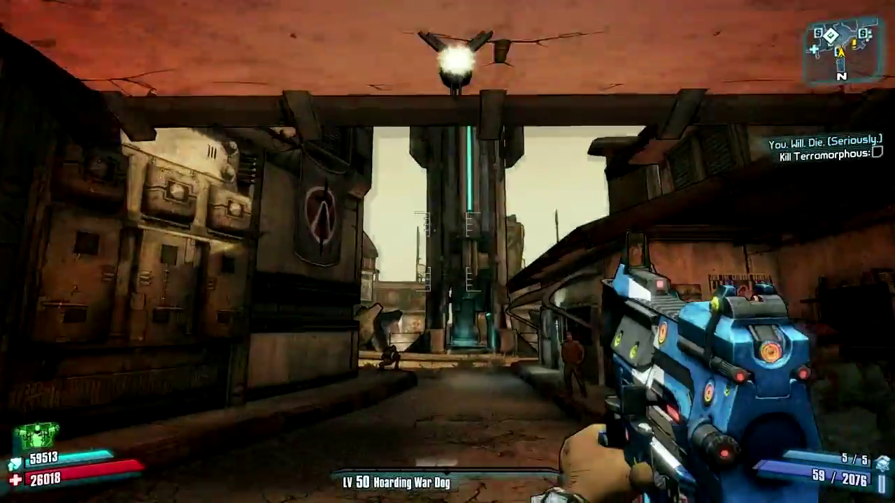
{"action": "key", "text": "w"}
{"action": "left_click", "coordinate": [448, 252]}
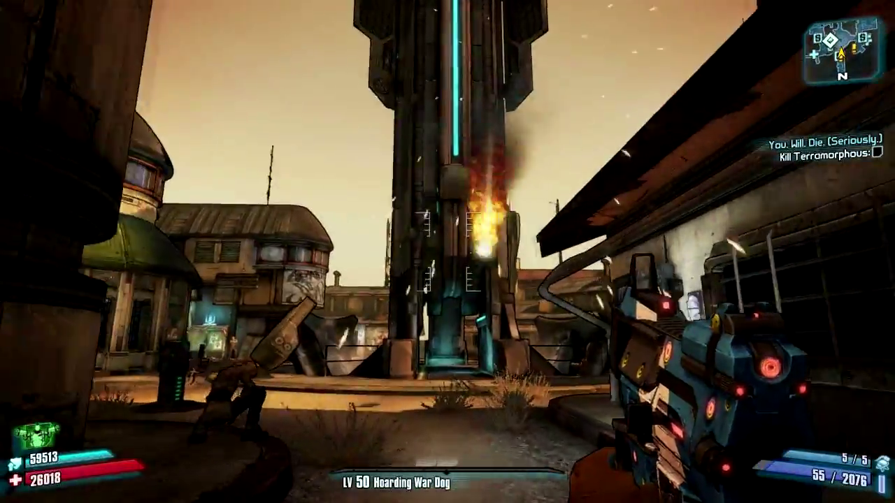
{"action": "key", "text": "w"}
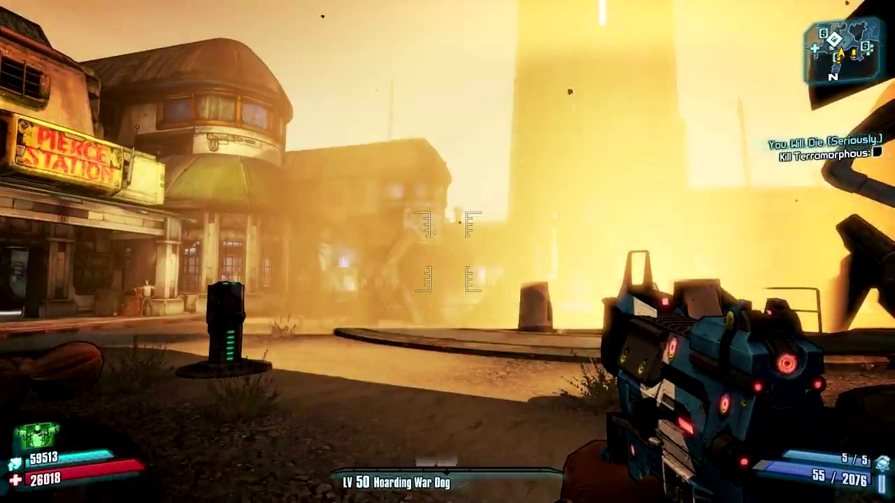
{"action": "left_click", "coordinate": [448, 251]}
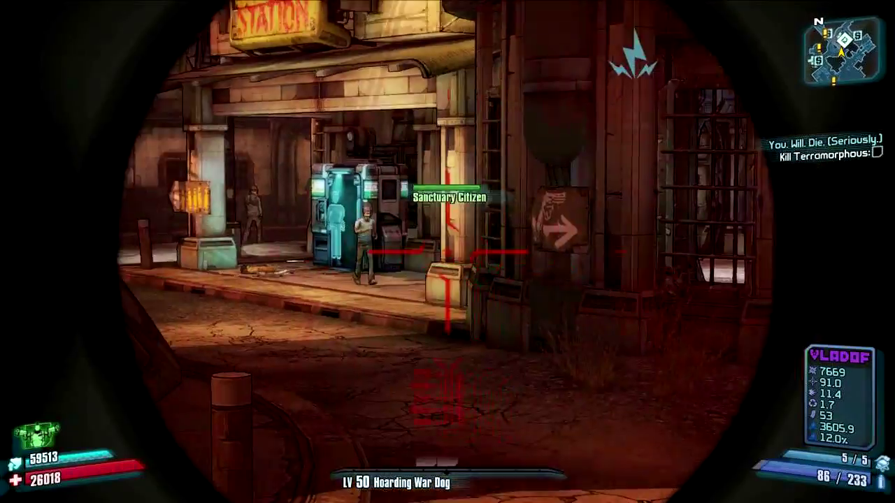
Fire the scoped rifle toward Pierce Station, then test-fire and aim the Vladof assault rifle
{"action": "left_click", "coordinate": [448, 252]}
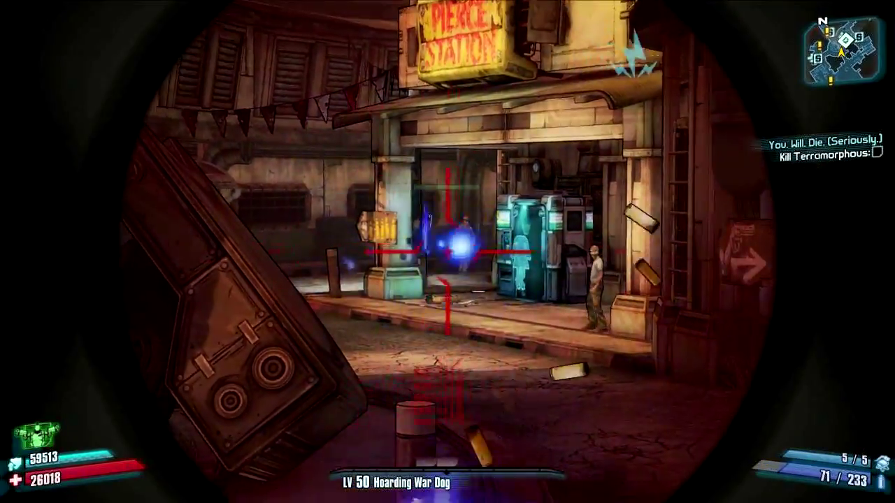
{"action": "key", "text": "2"}
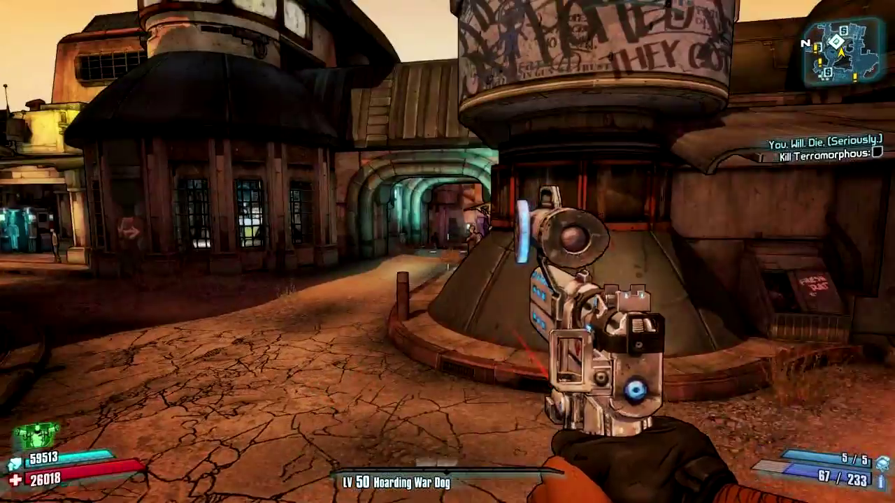
{"action": "key", "text": "3"}
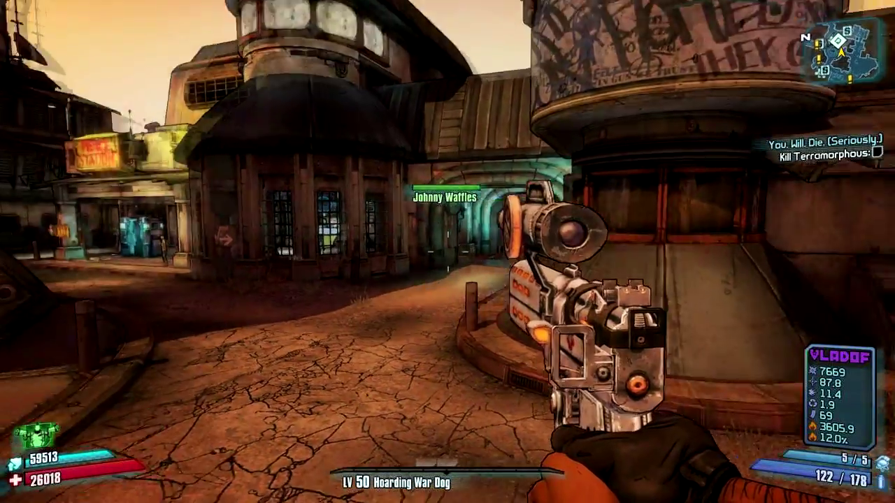
{"action": "left_click", "coordinate": [448, 252]}
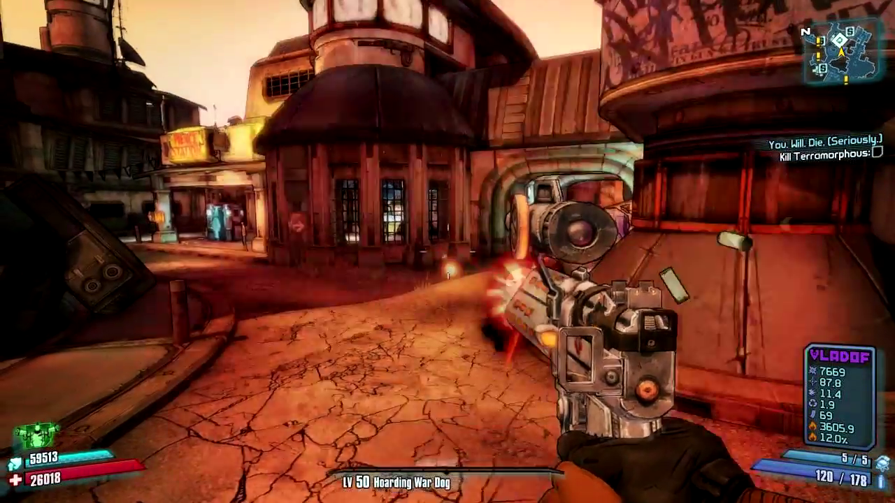
{"action": "left_click", "coordinate": [447, 252]}
{"action": "right_click", "coordinate": [448, 252]}
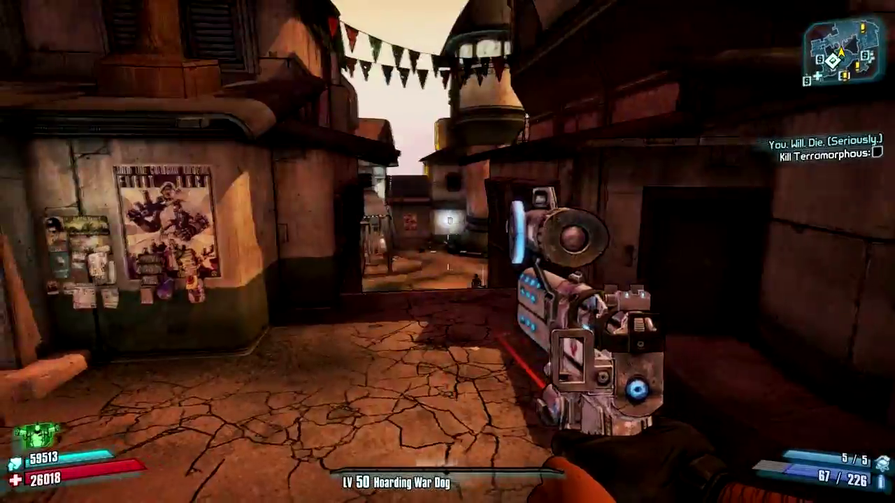
Cycle through the Vladof rocket launcher and other weapons while crossing the plaza
{"action": "key", "text": "4"}
{"action": "key", "text": "w"}
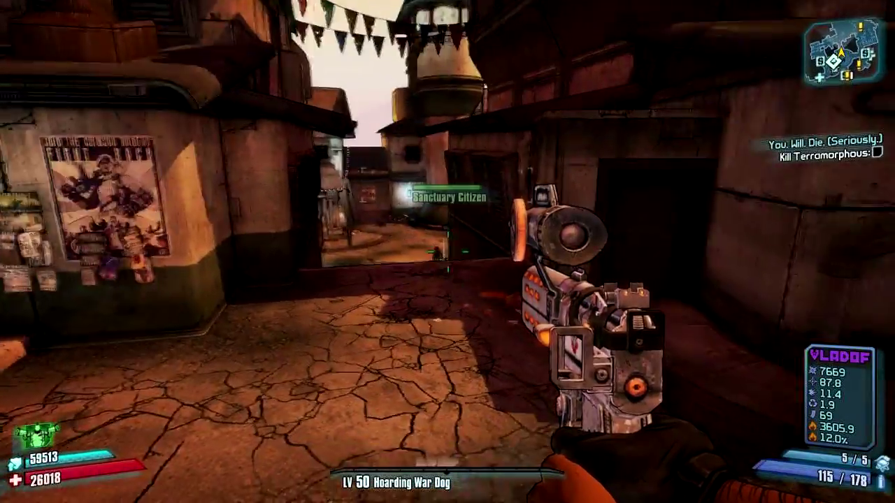
{"action": "key", "text": "1"}
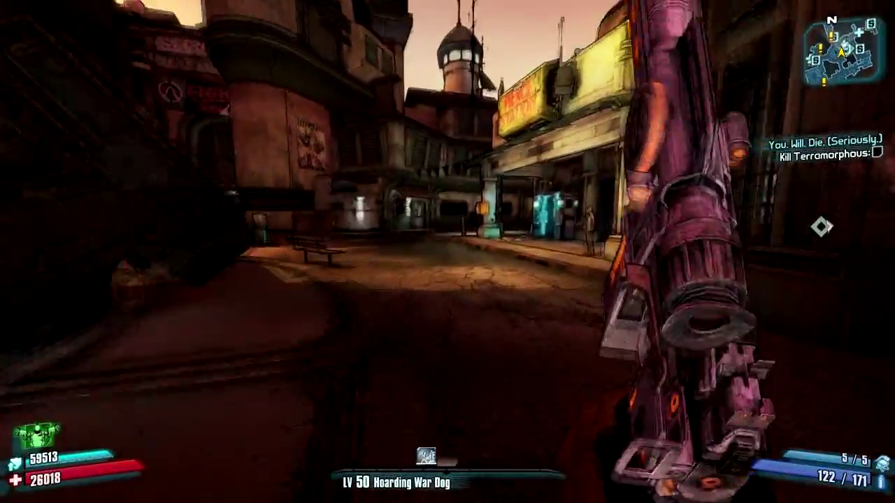
{"action": "key", "text": "w"}
{"action": "key", "text": "w"}
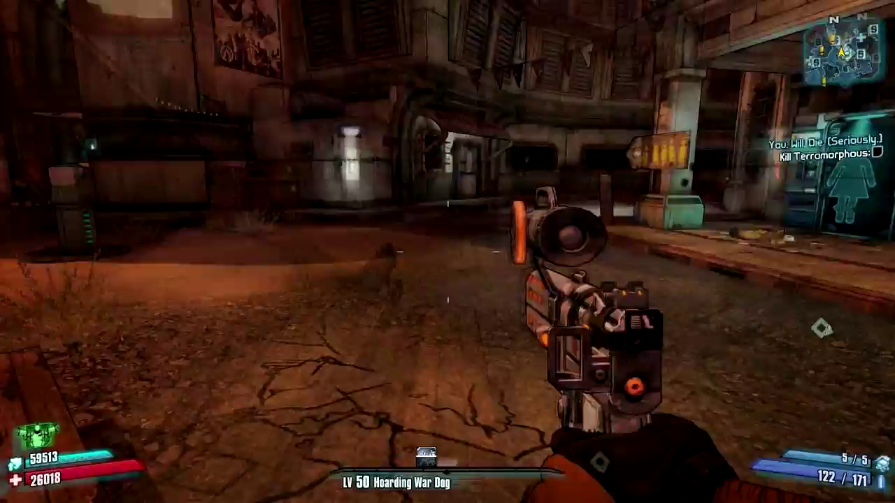
Wander the round room and locker corridor, scoping in on the fast-travel station
{"action": "key", "text": "w"}
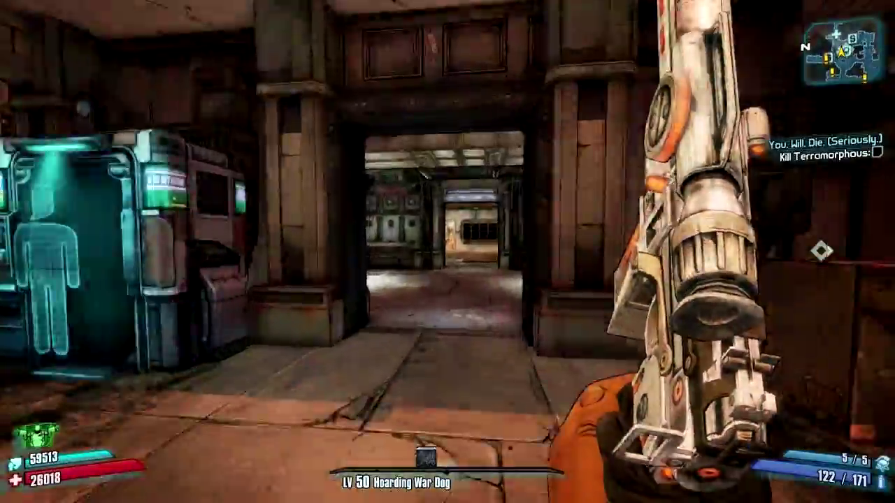
{"action": "key", "text": "w"}
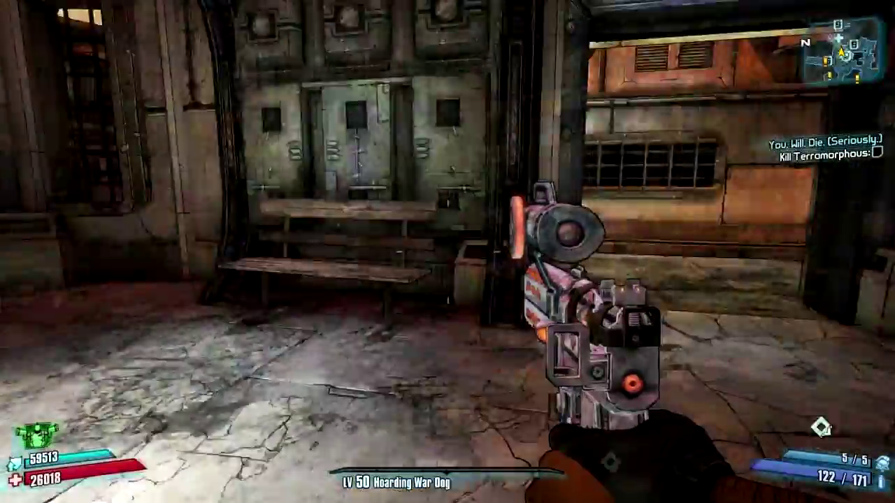
{"action": "key", "text": "w"}
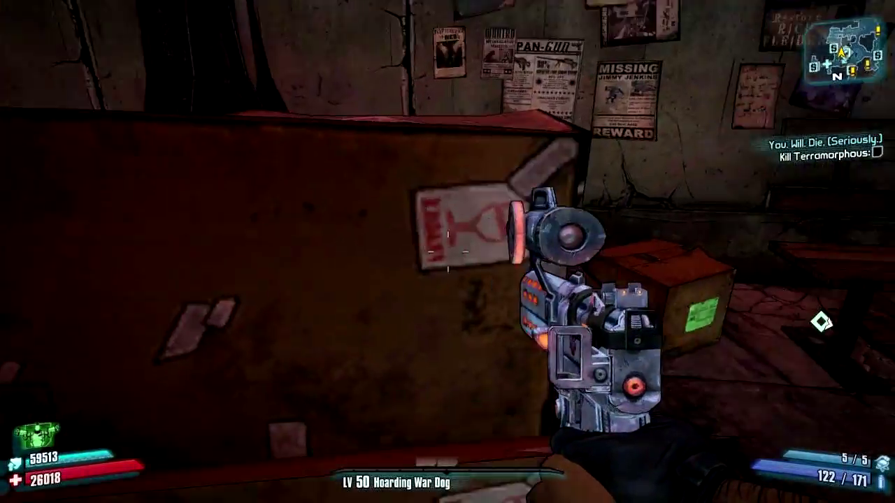
{"action": "key", "text": "w"}
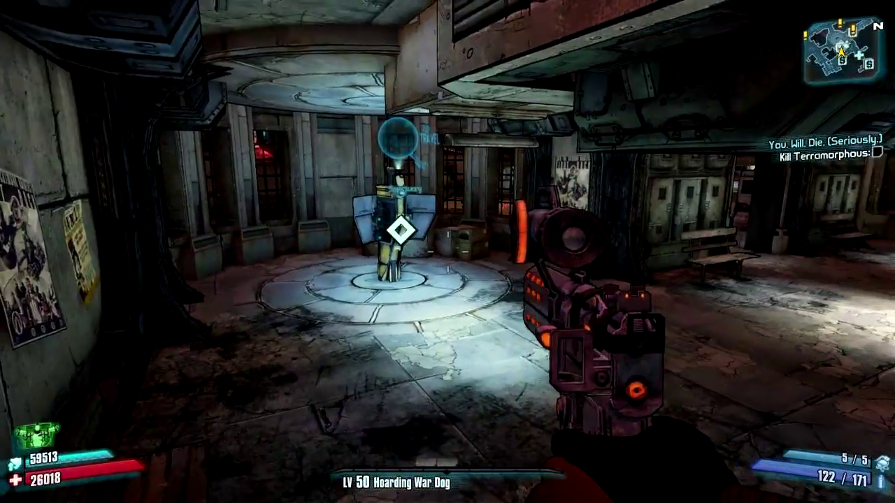
{"action": "key", "text": "w"}
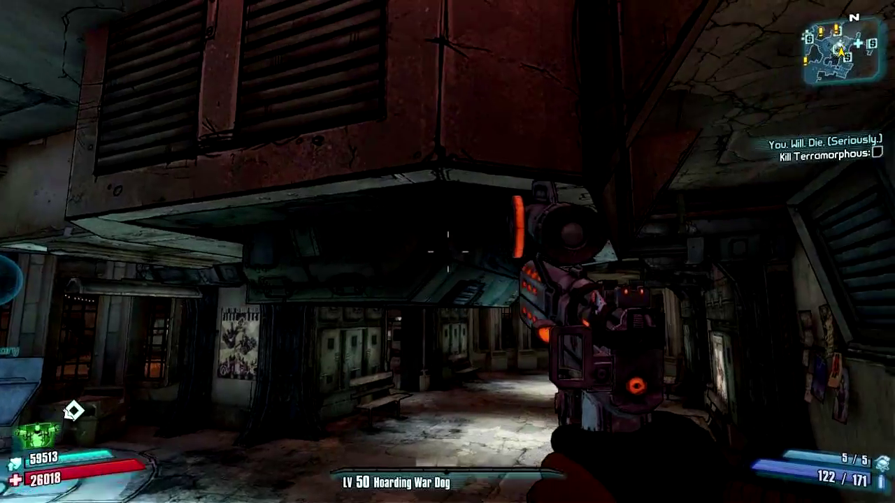
{"action": "key", "text": "w"}
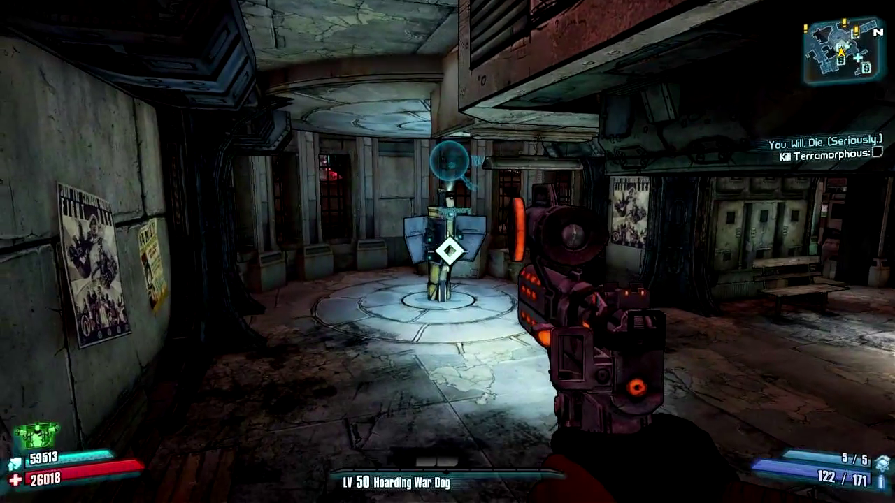
{"action": "right_click", "coordinate": [447, 251]}
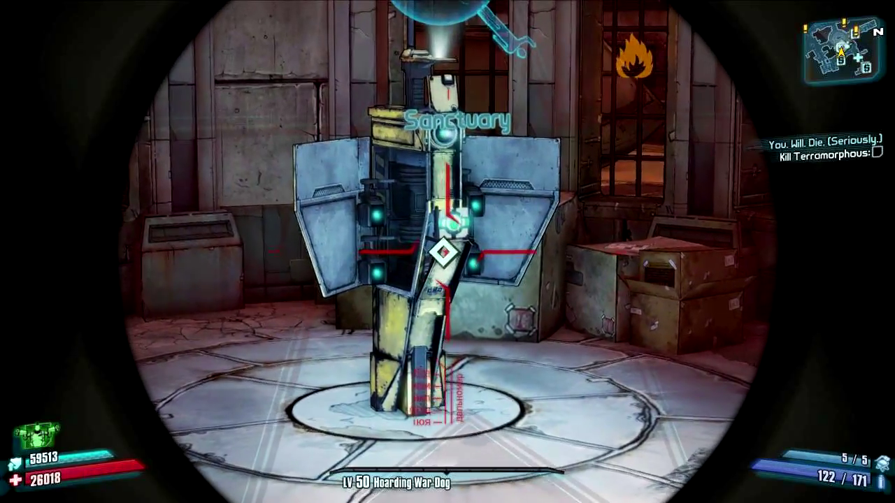
{"action": "right_click", "coordinate": [447, 251]}
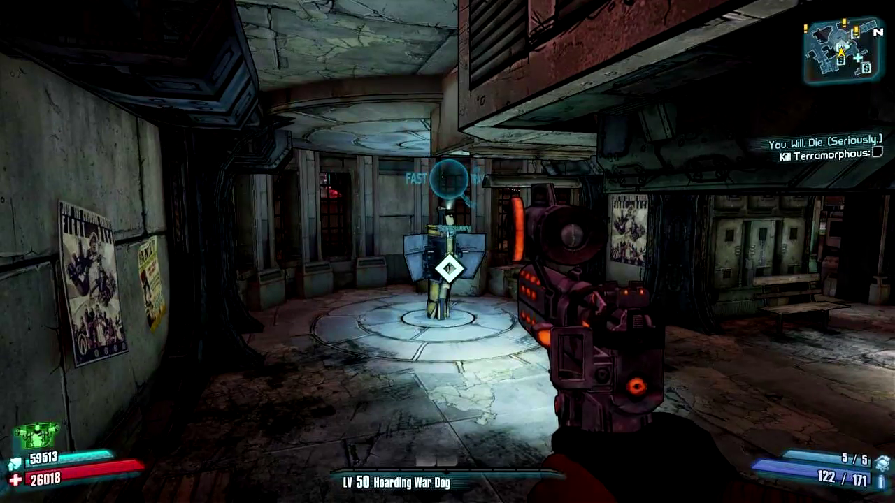
Continue down the corridor to the Sanctuary fast-travel station until its TRAVEL prompt appears
{"action": "key", "text": "w"}
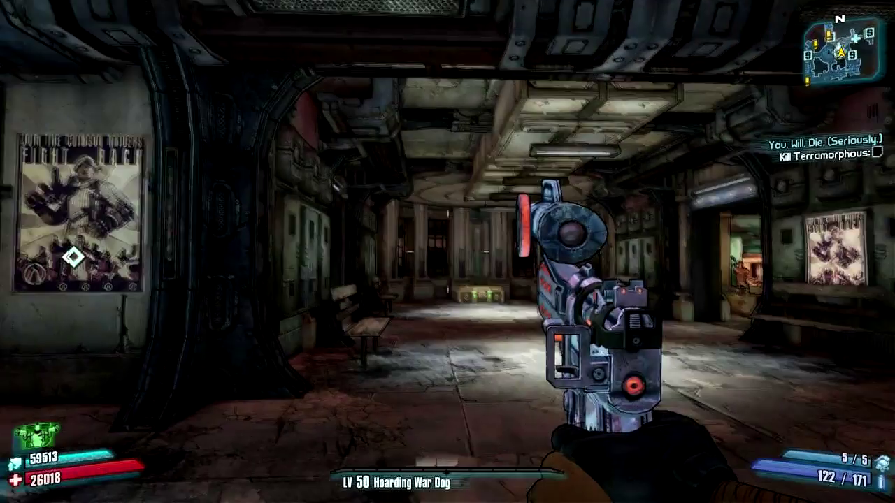
{"action": "key", "text": "w"}
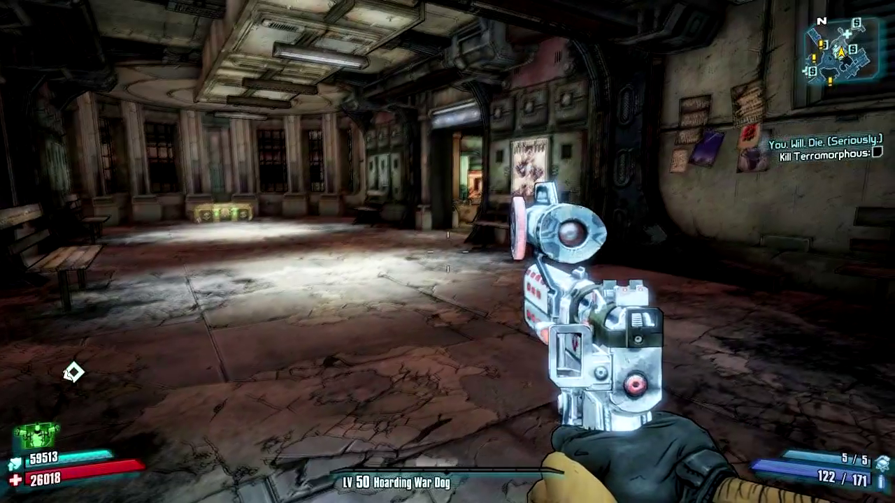
{"action": "right_click", "coordinate": [447, 252]}
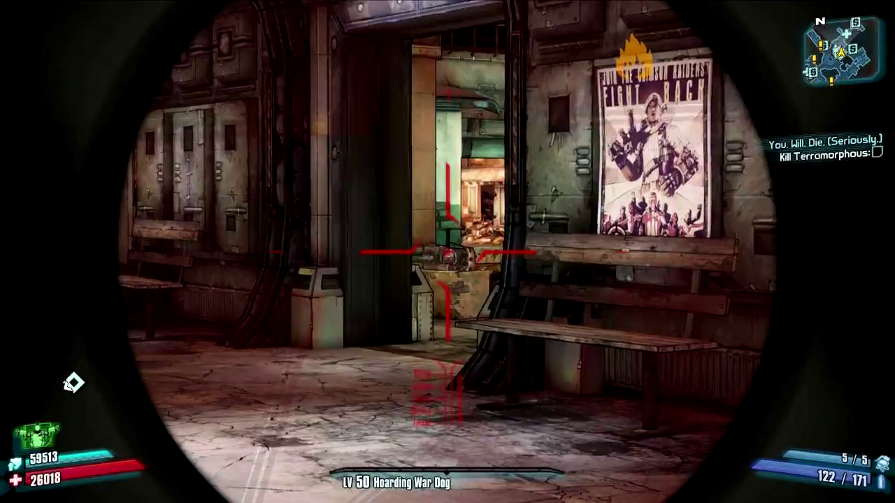
{"action": "right_click", "coordinate": [448, 252]}
{"action": "key", "text": "w"}
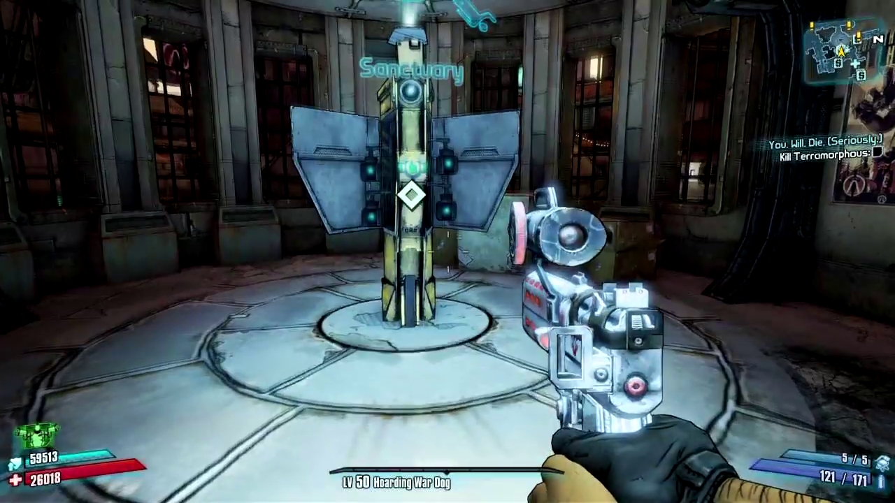